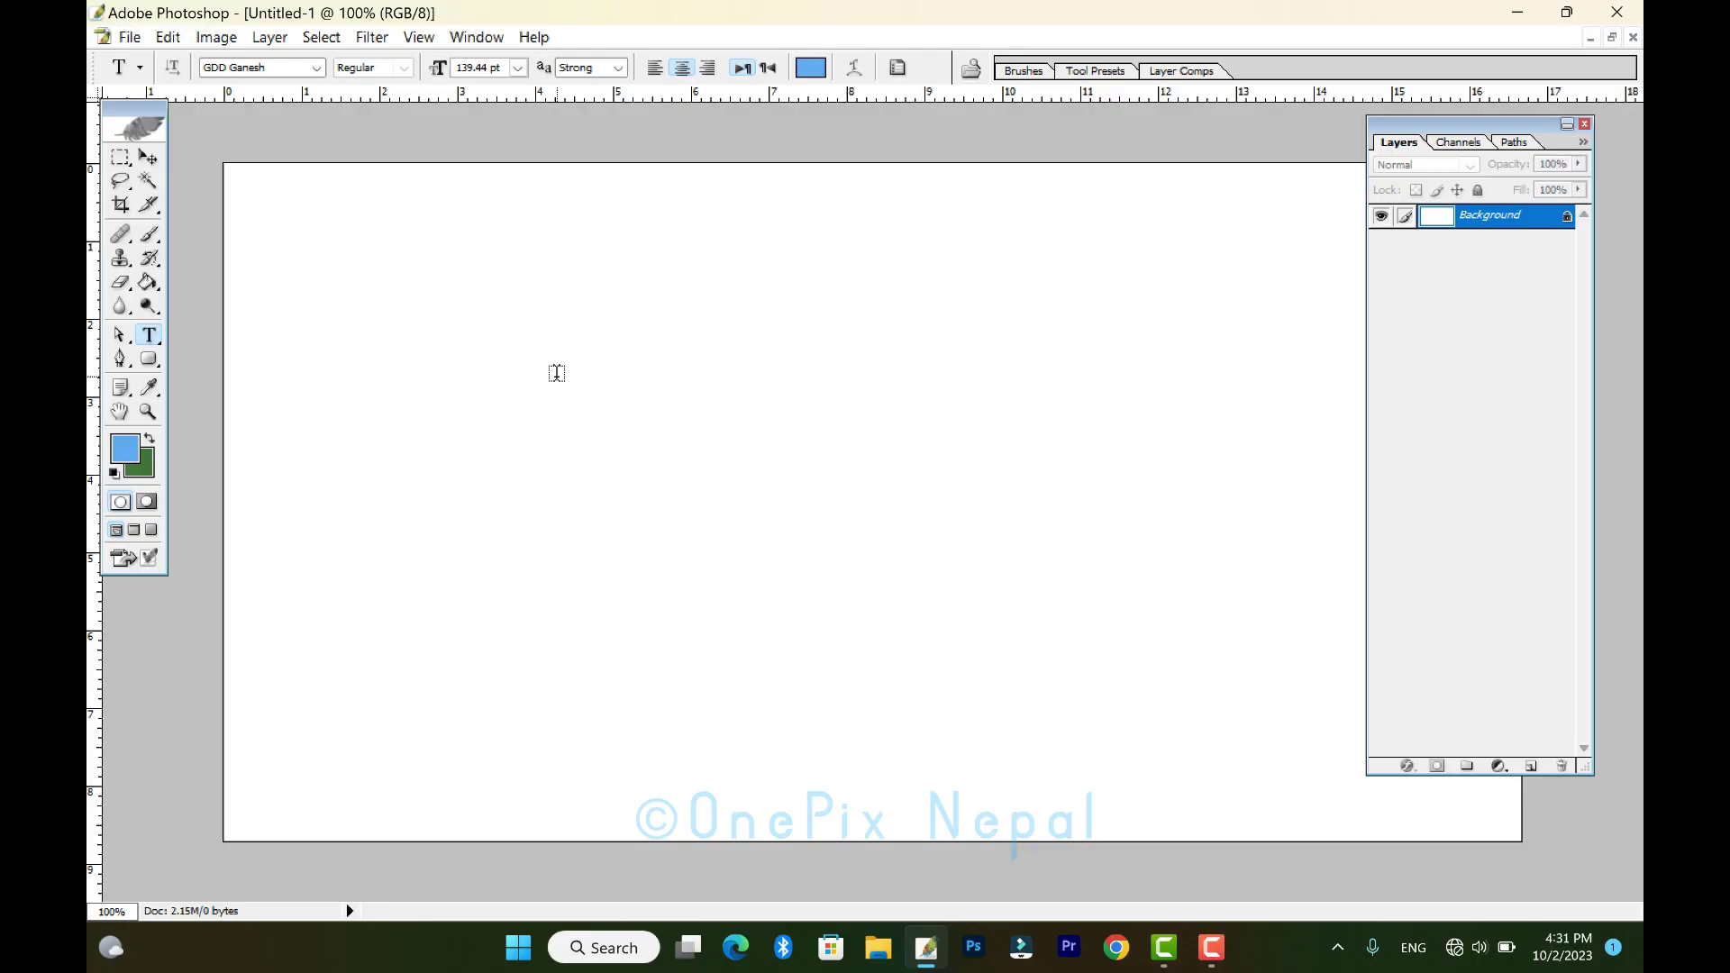
Type the GDD Ganesh word क“क”र at top-left, enlarge it, and start a new line below.
click(572, 375)
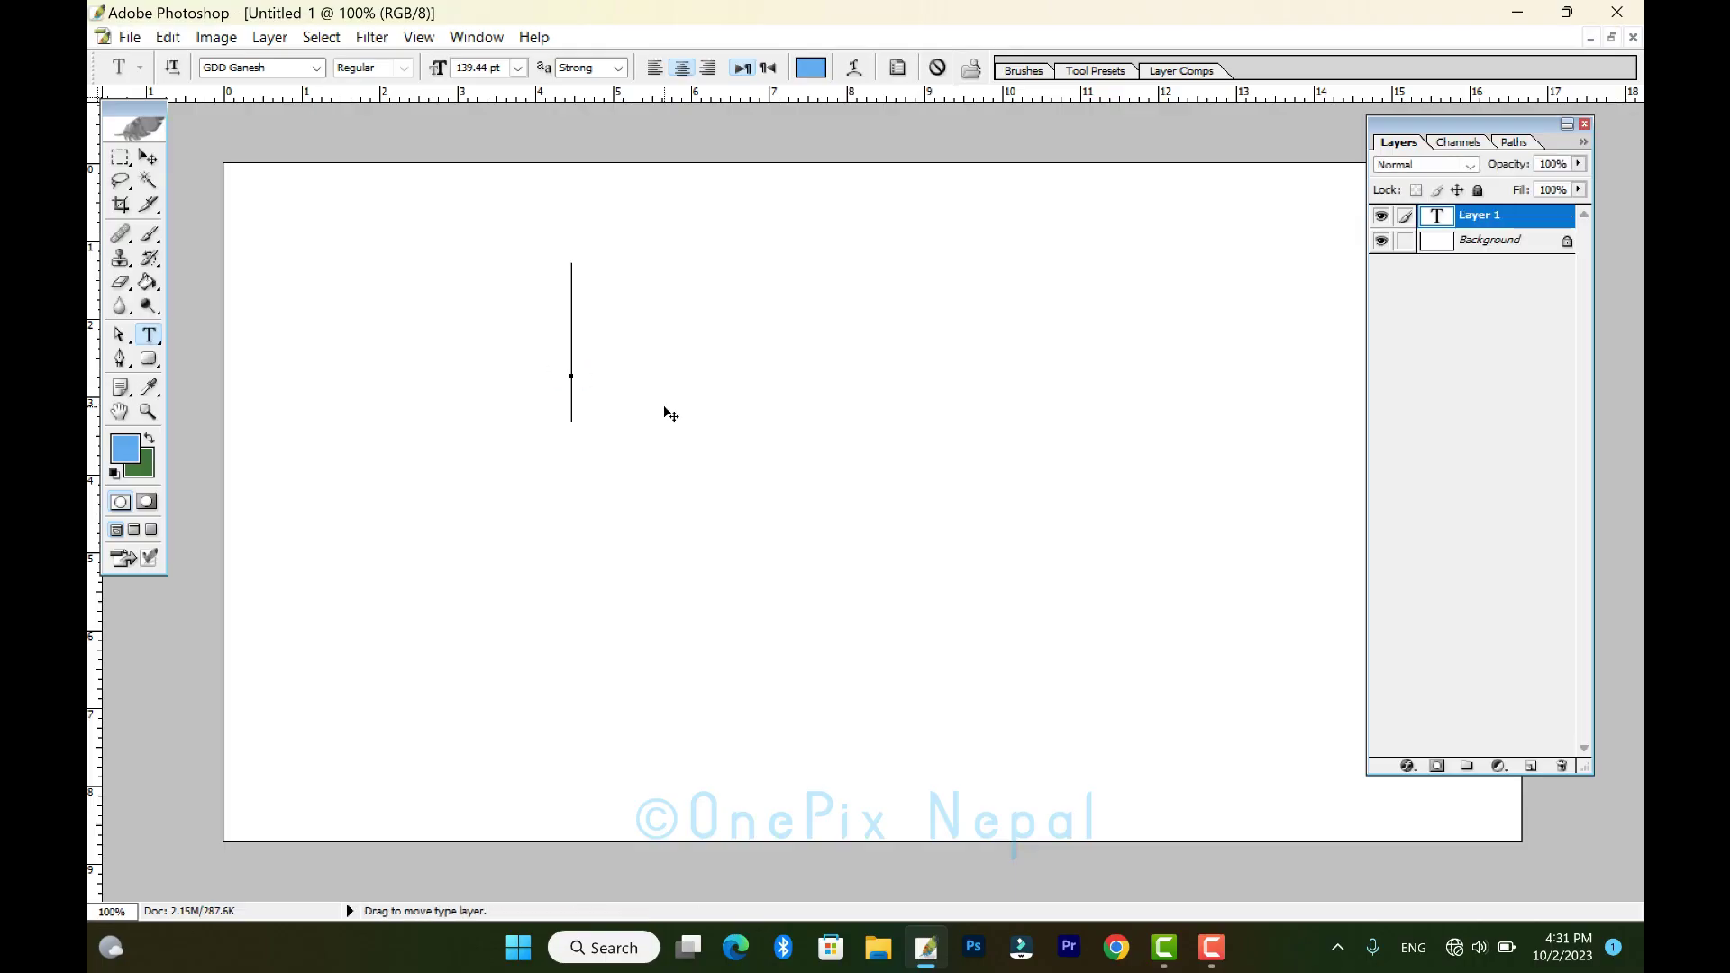
text(s's'/)
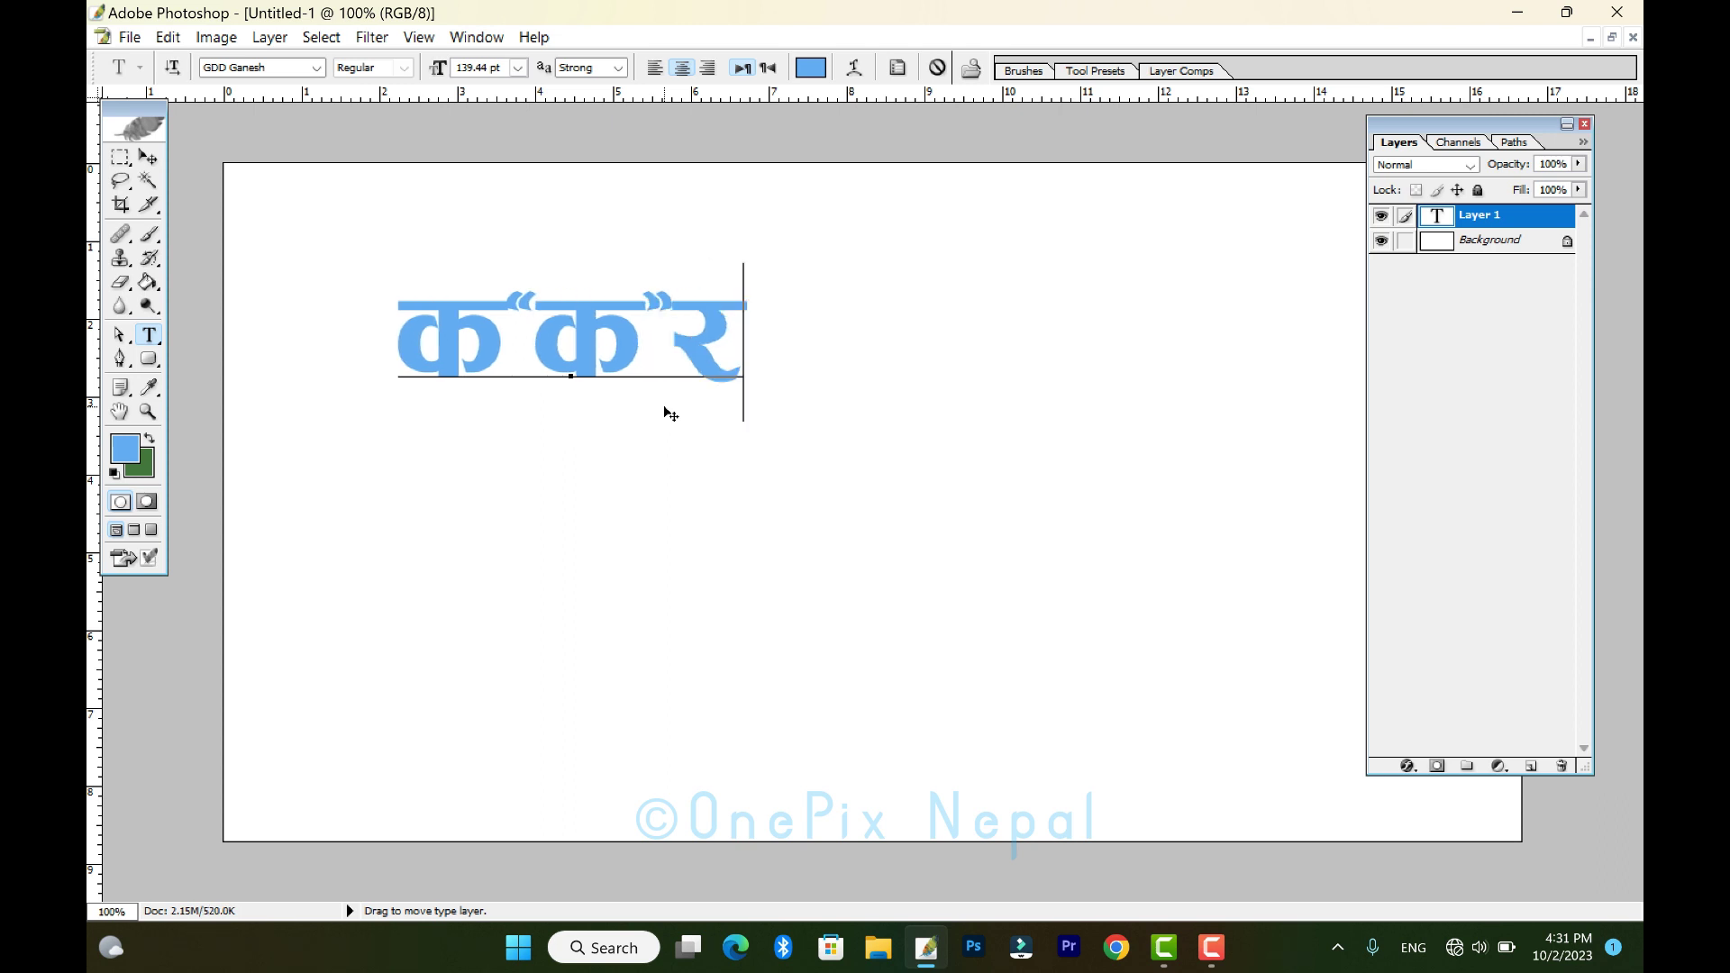
click(149, 158)
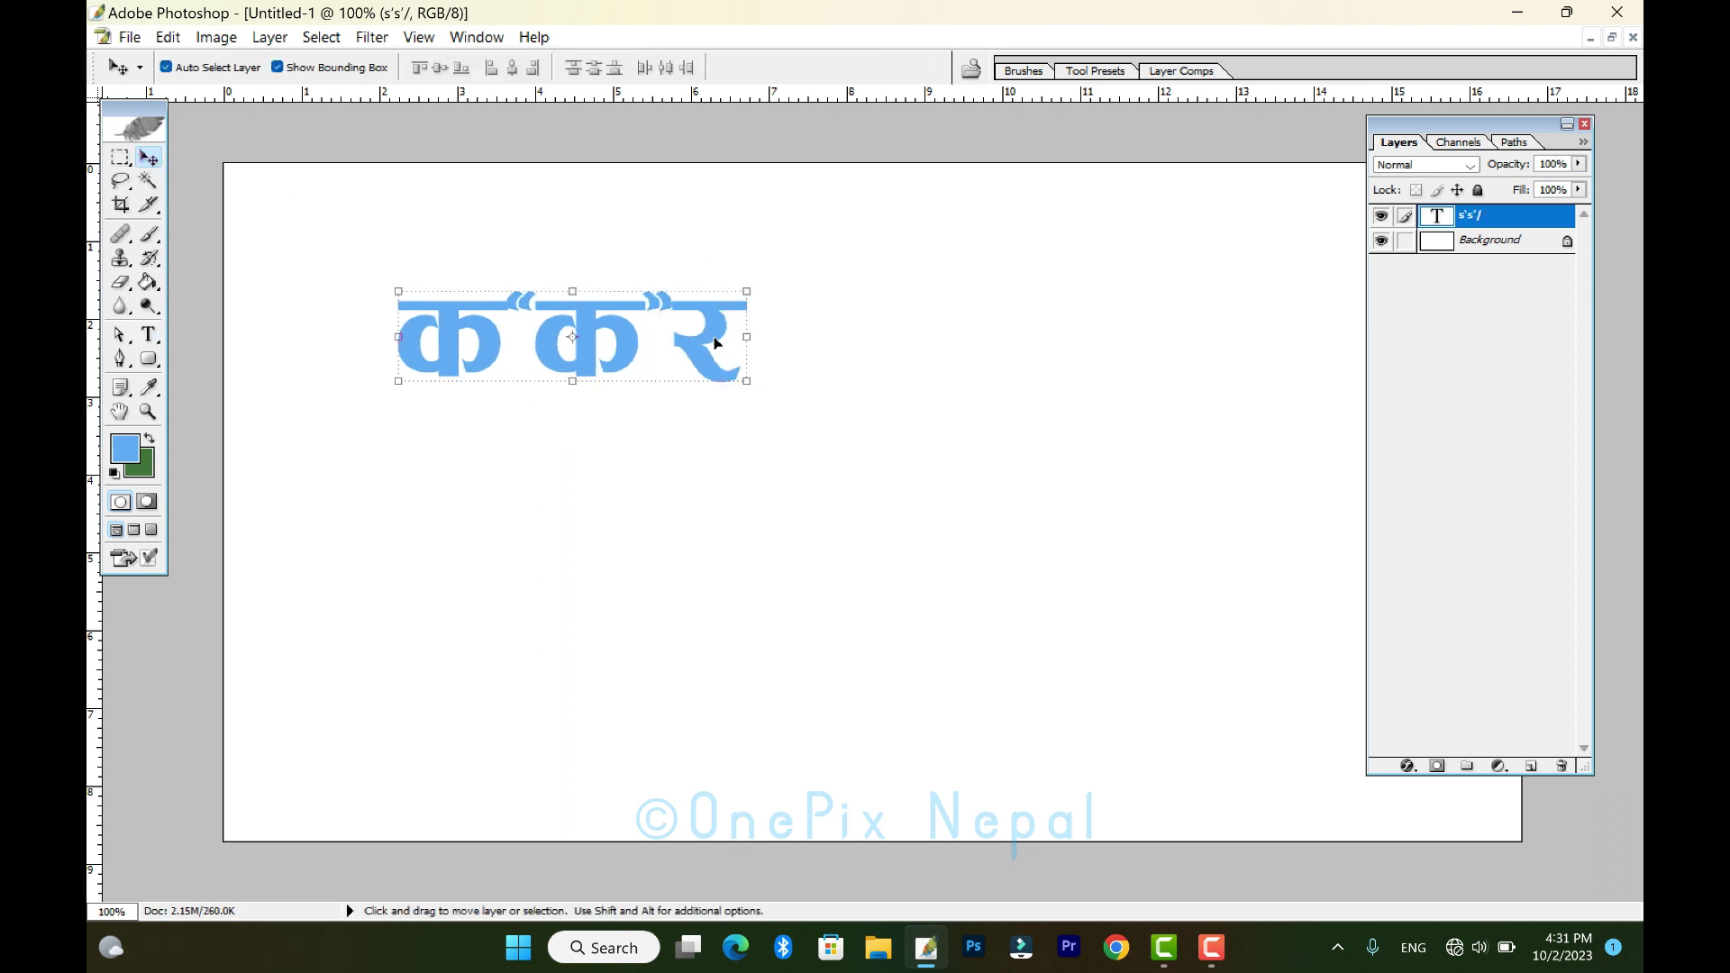
mouse_move(747, 382)
mouse_down()
mouse_move(856, 419)
mouse_move(830, 370)
mouse_up()
key(Return)
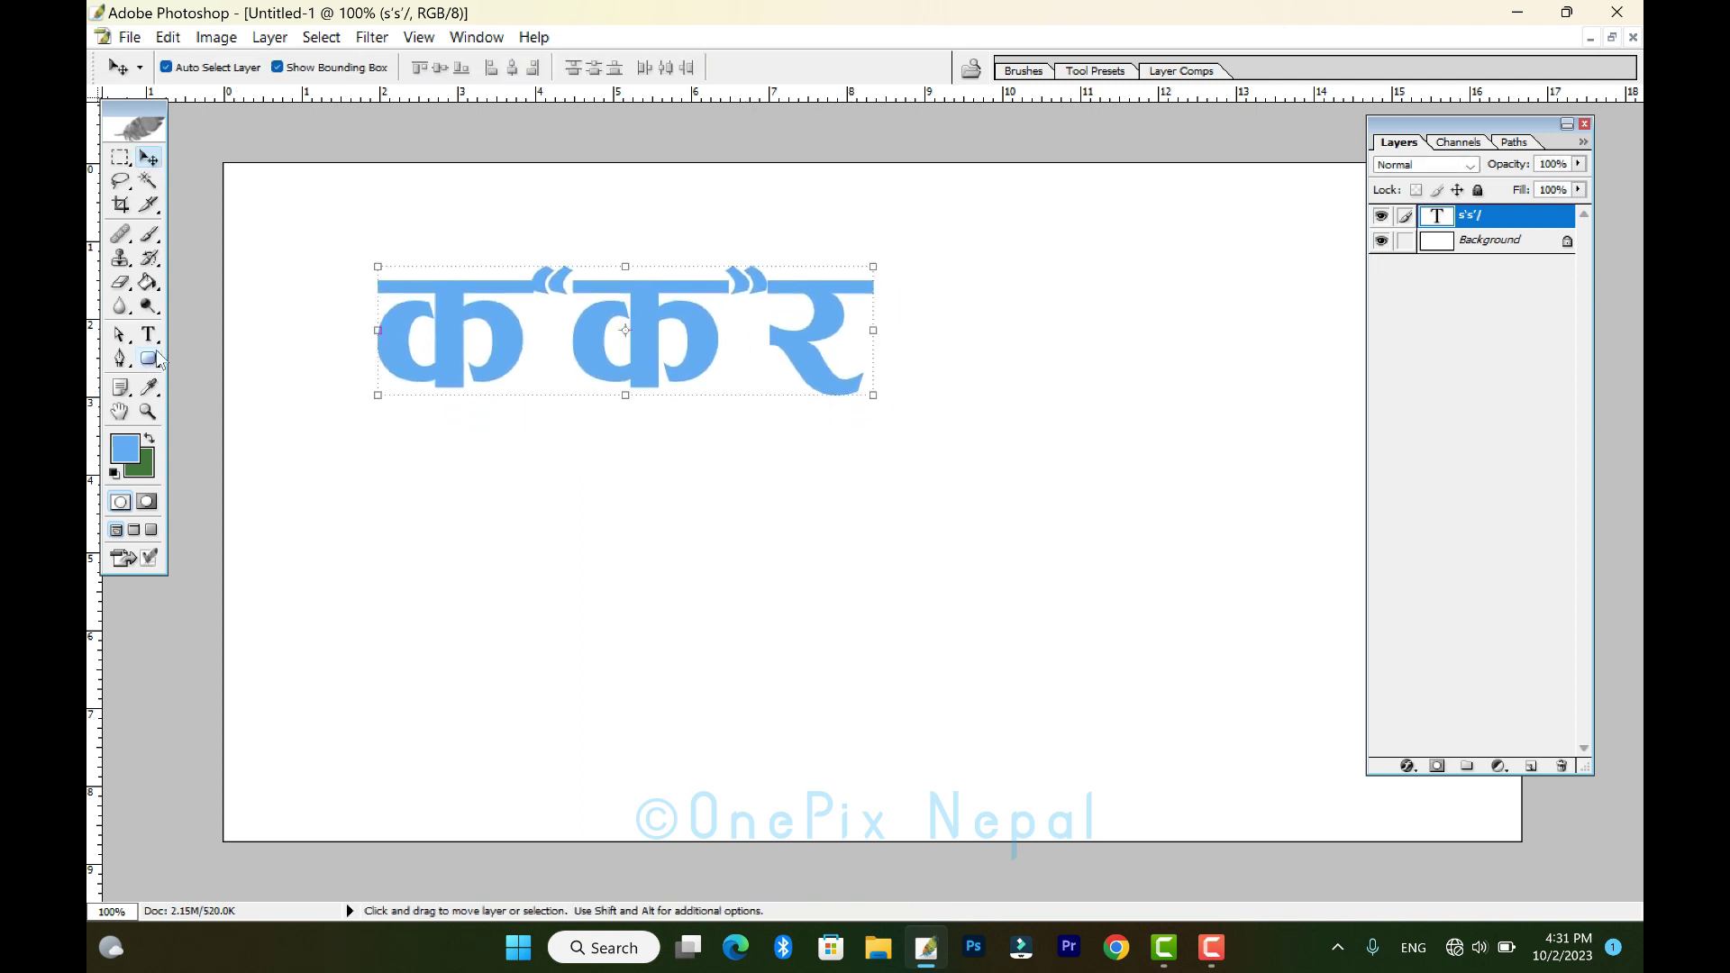
click(150, 336)
click(448, 621)
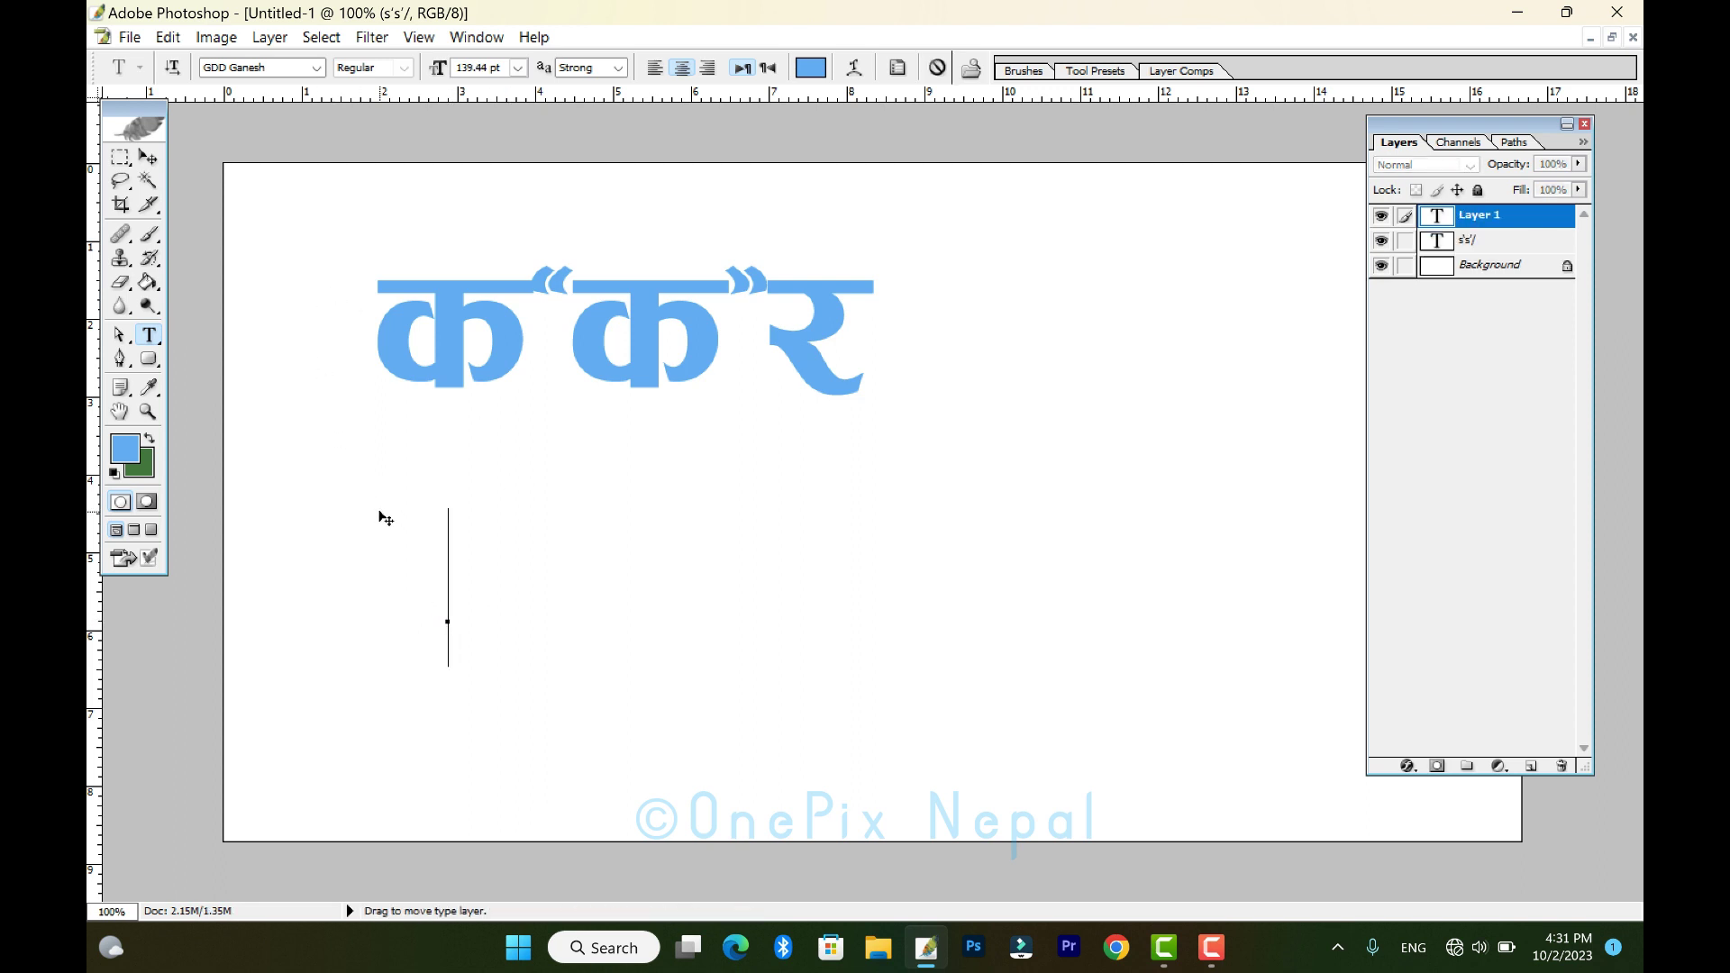
Type the second word क“न, try the Preeti font, then revert it to GDD Ganesh.
text(s'g)
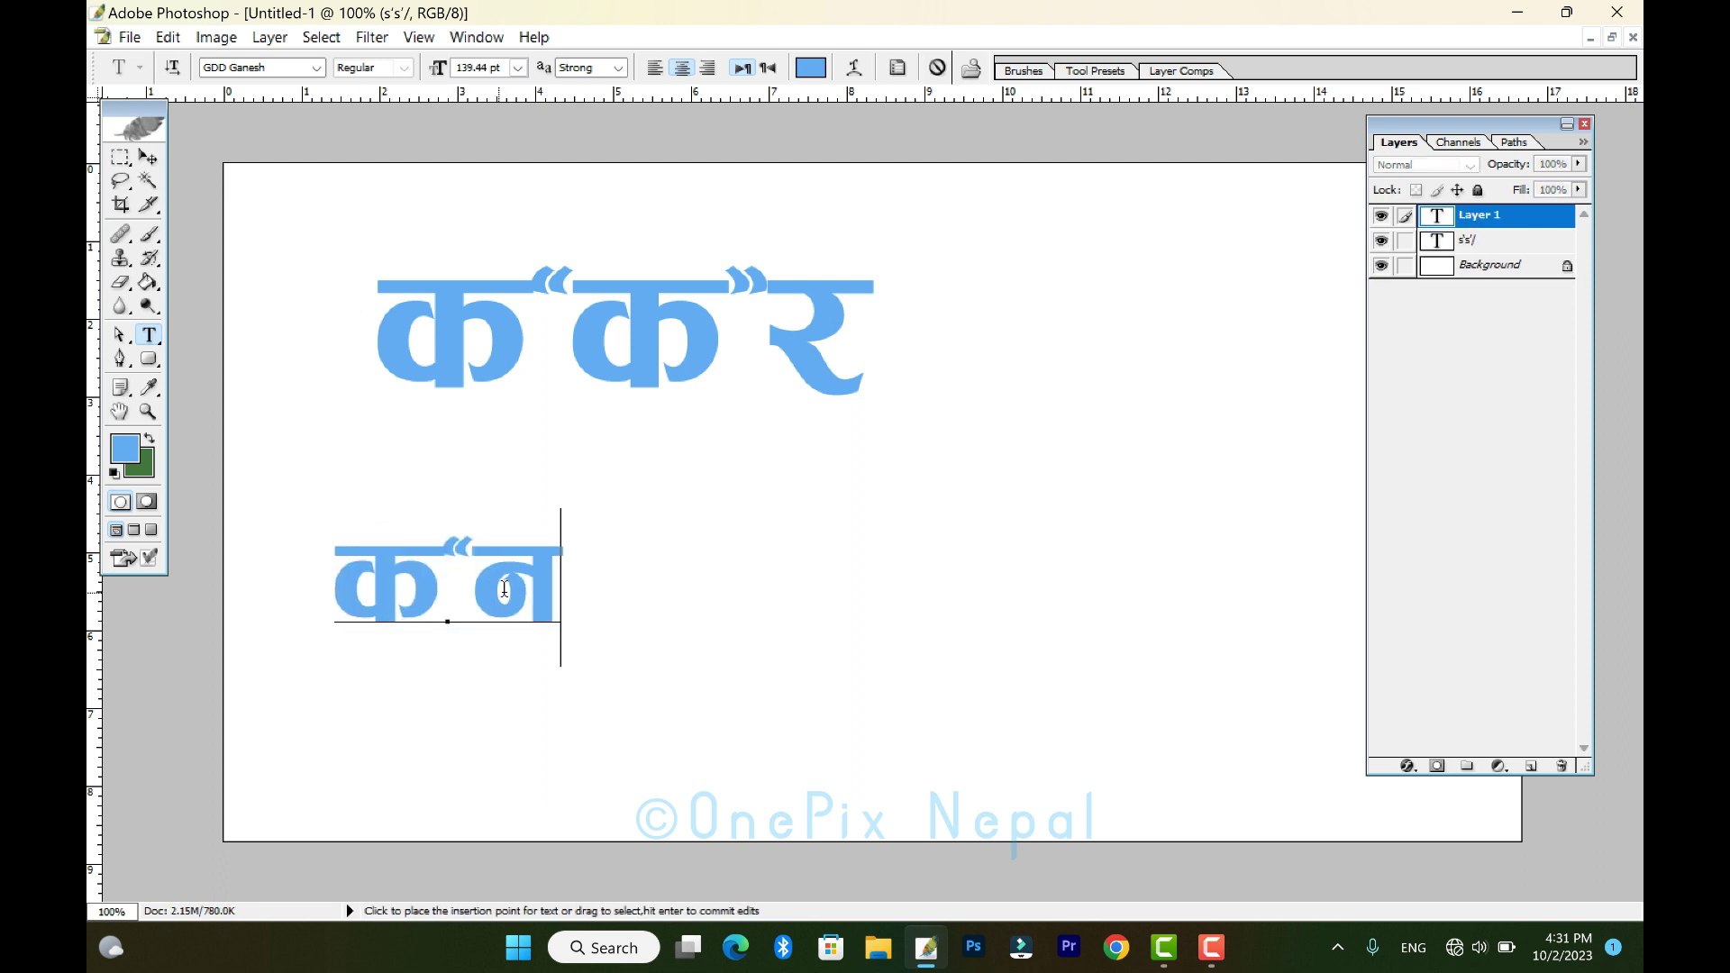
key(shift+Left)
key(shift+Left)
key(shift+Left)
click(267, 72)
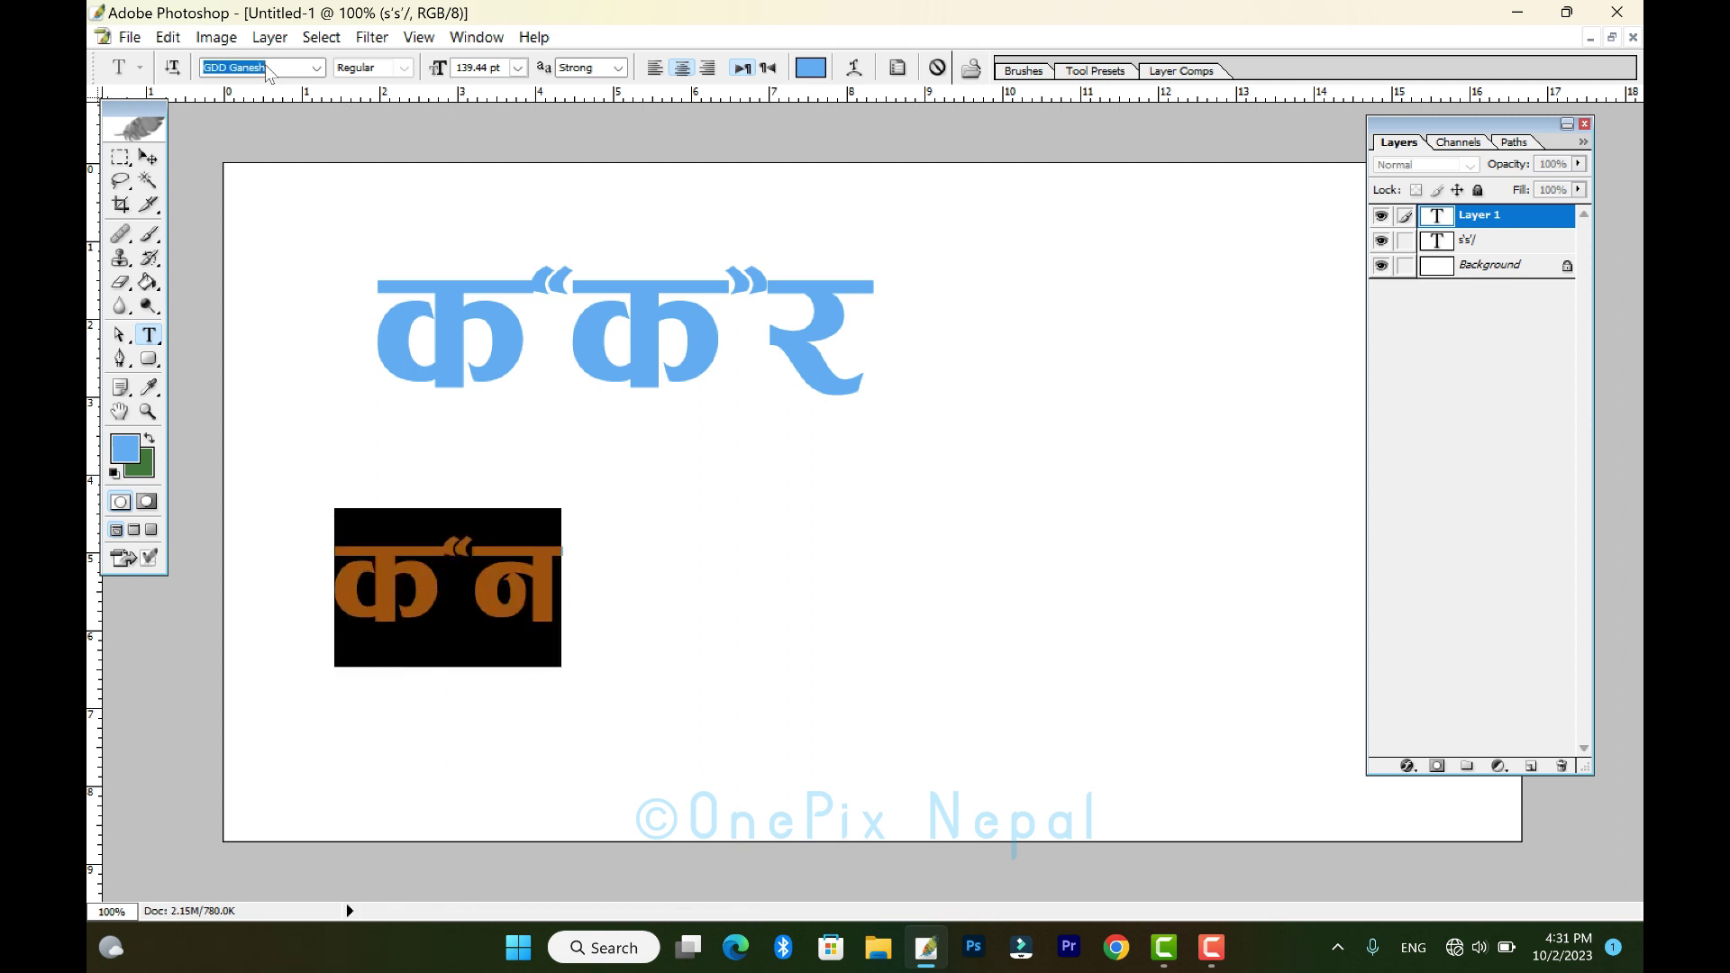
text(Preeti)
key(Return)
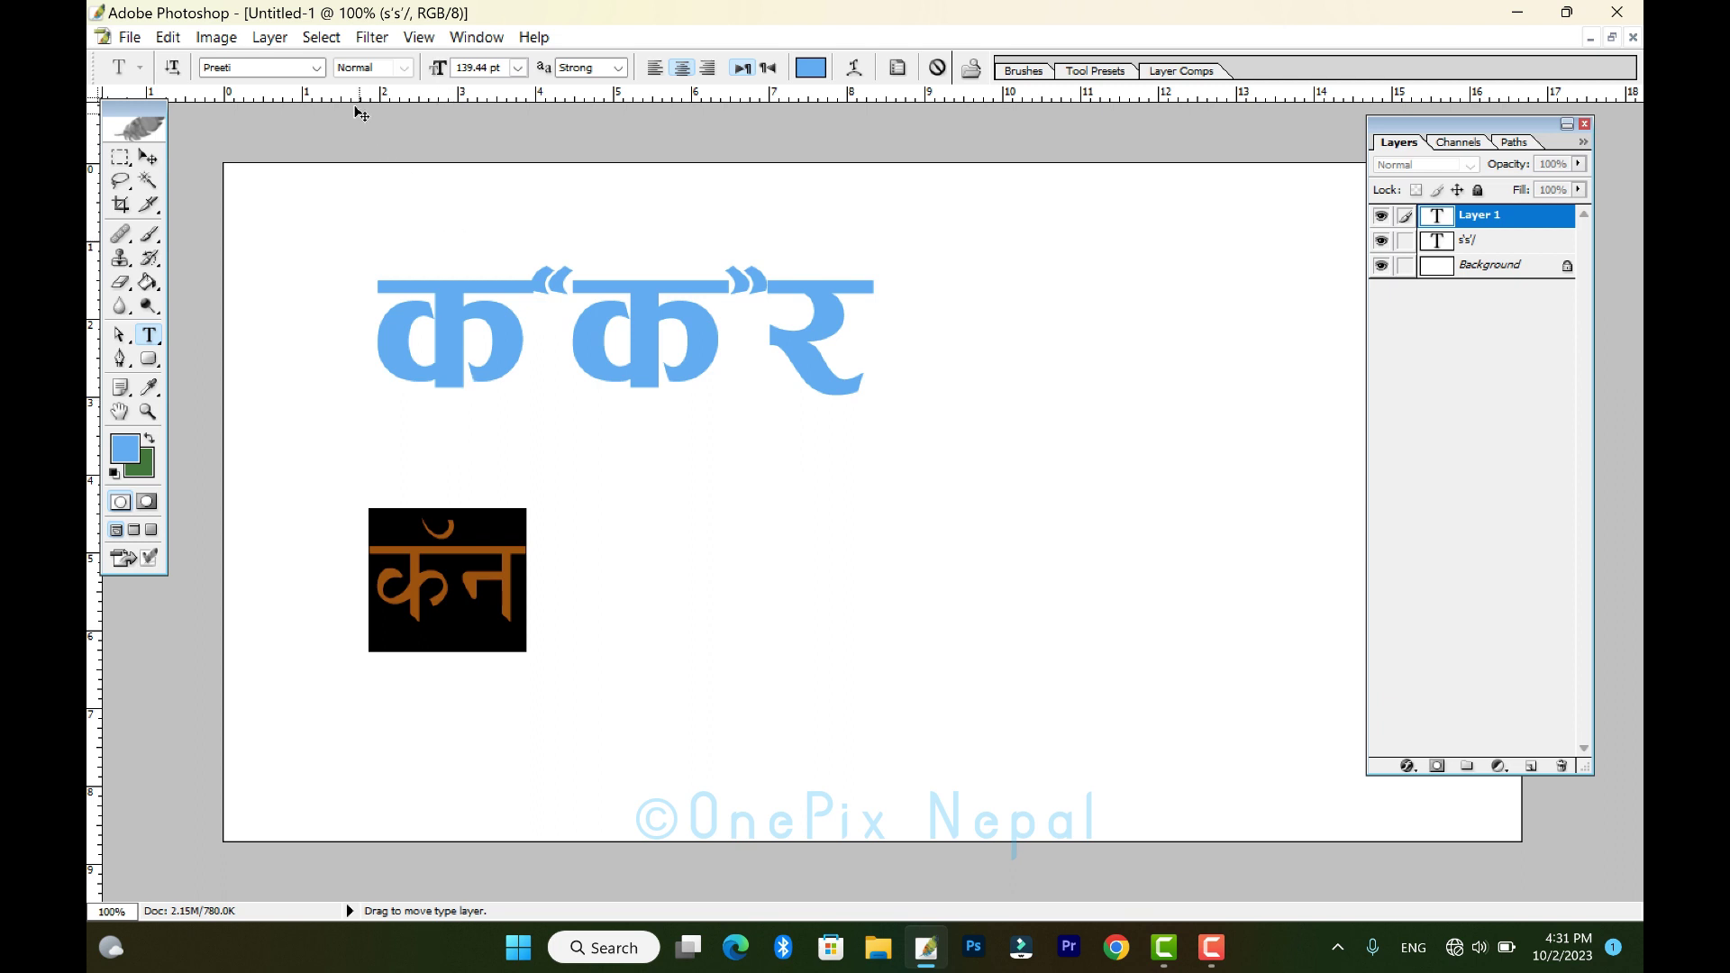
click(467, 548)
key(ctrl+a)
click(240, 72)
text(GDD Ganesh)
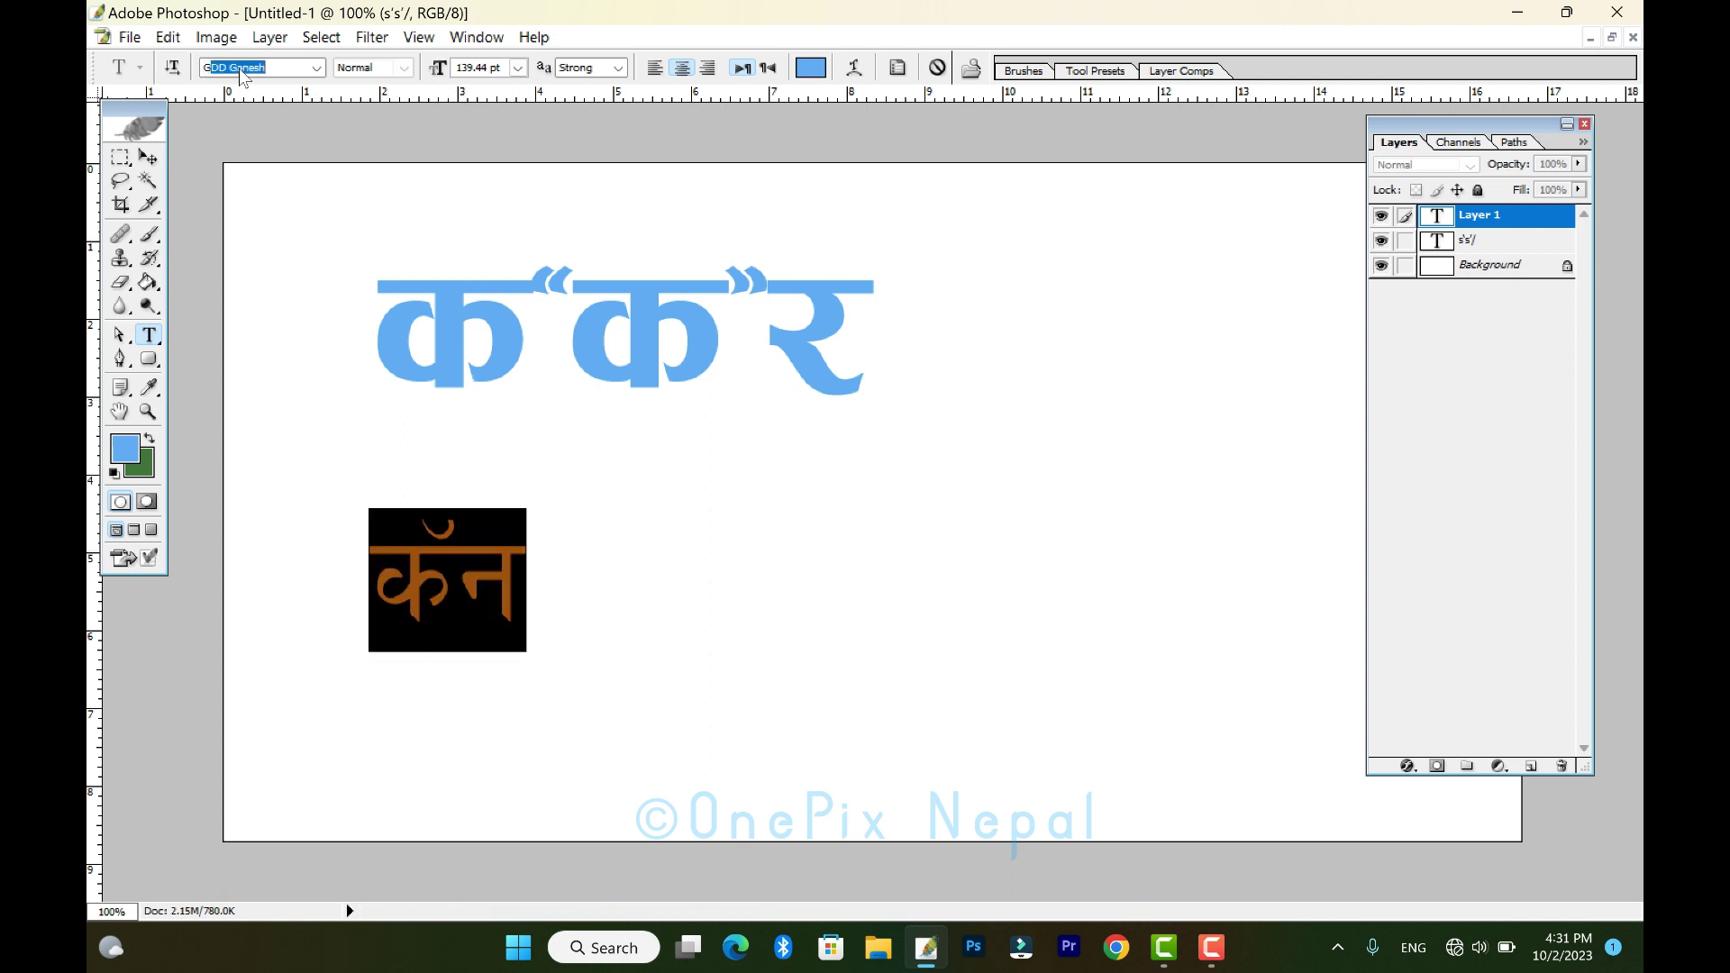
key(Return)
Move क“न up under the first word and enlarge it to about 147%.
click(575, 516)
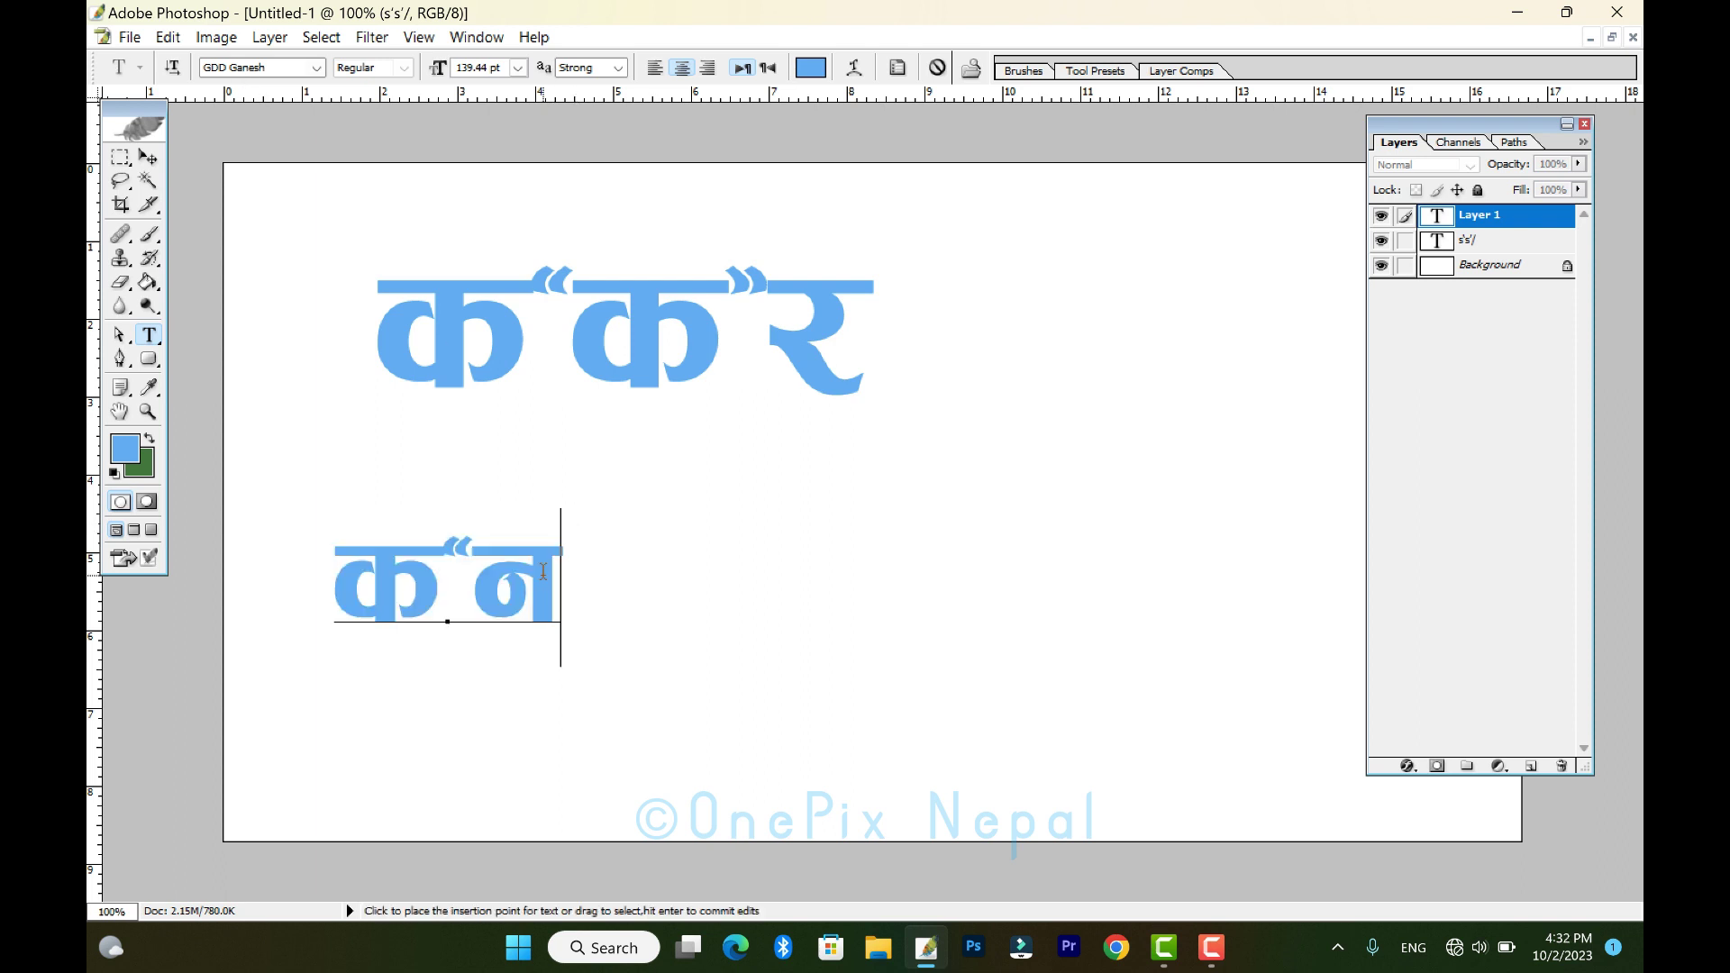
click(147, 158)
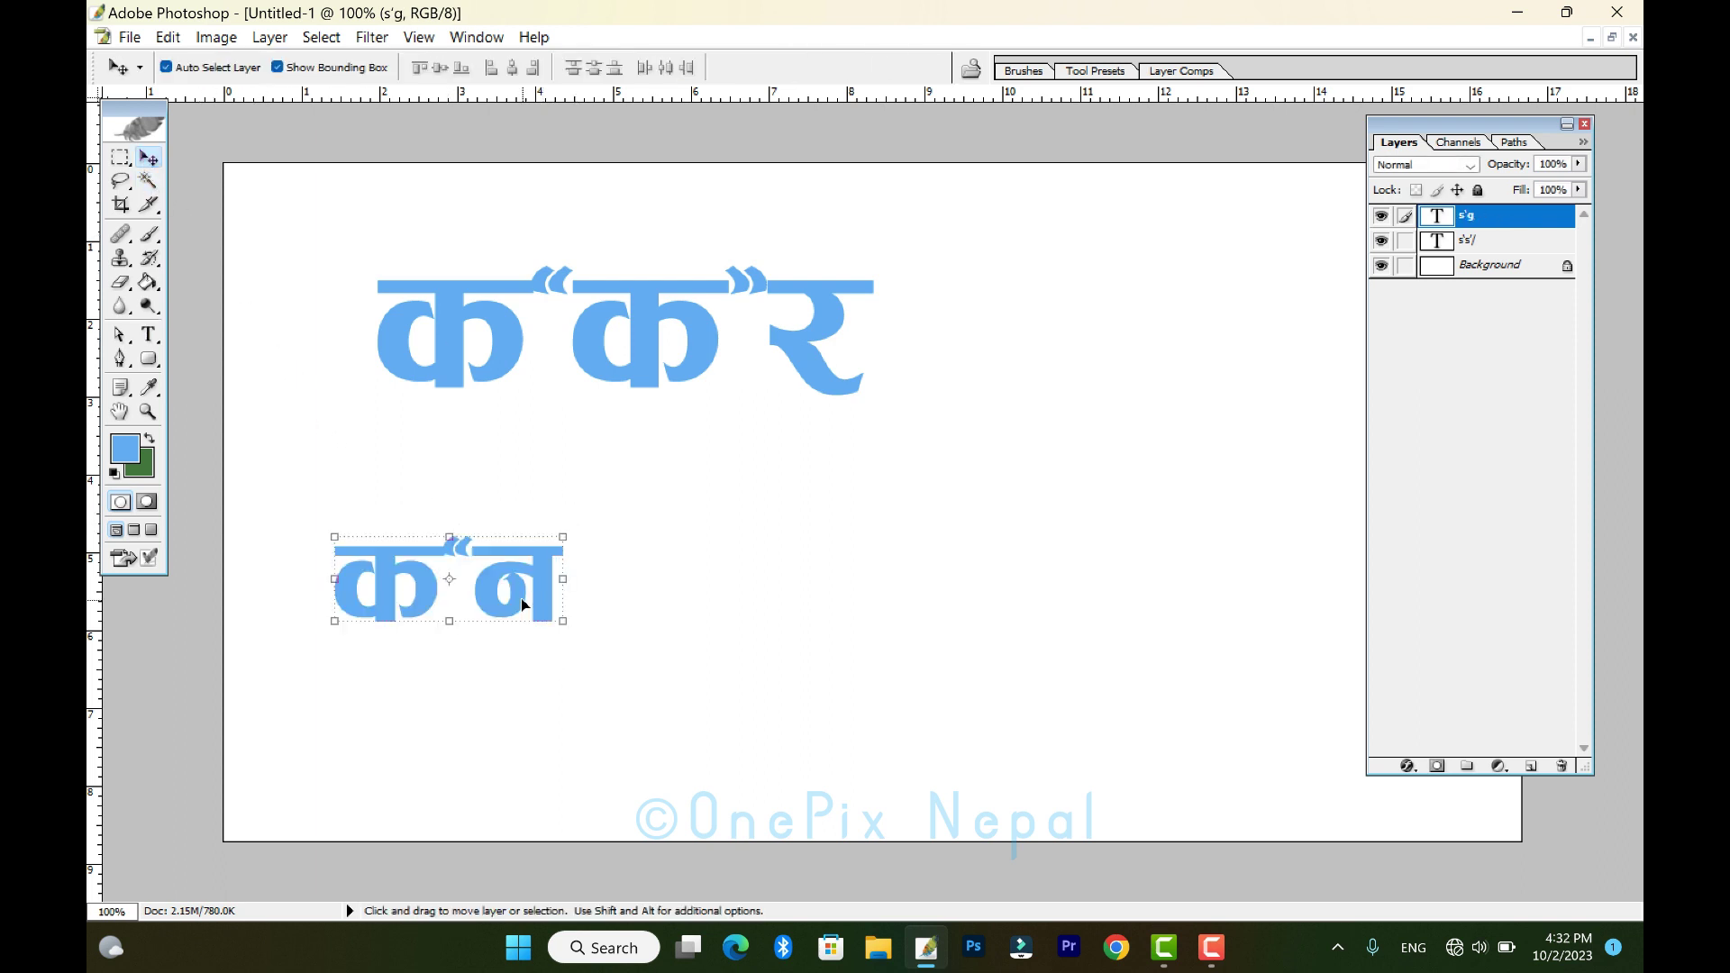
drag(521, 606, 593, 530)
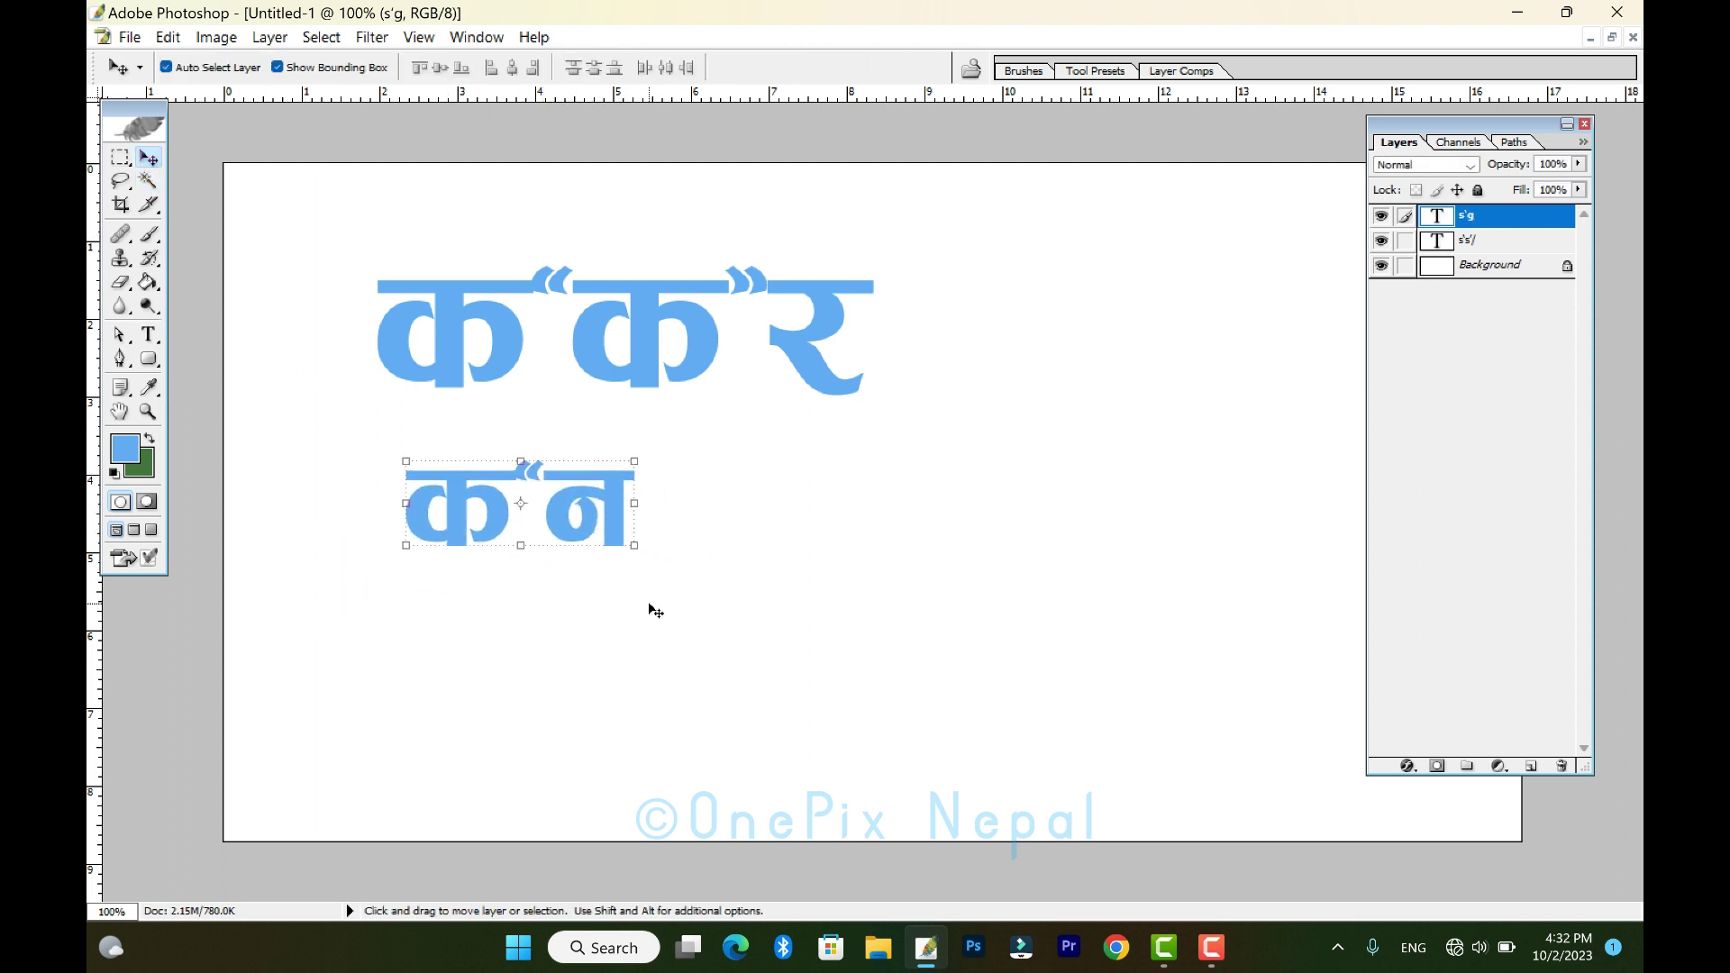
mouse_move(635, 546)
mouse_down()
mouse_move(742, 586)
mouse_move(654, 556)
mouse_up()
Apply the second word's resize and open the Edit > Preferences submenu.
key(Return)
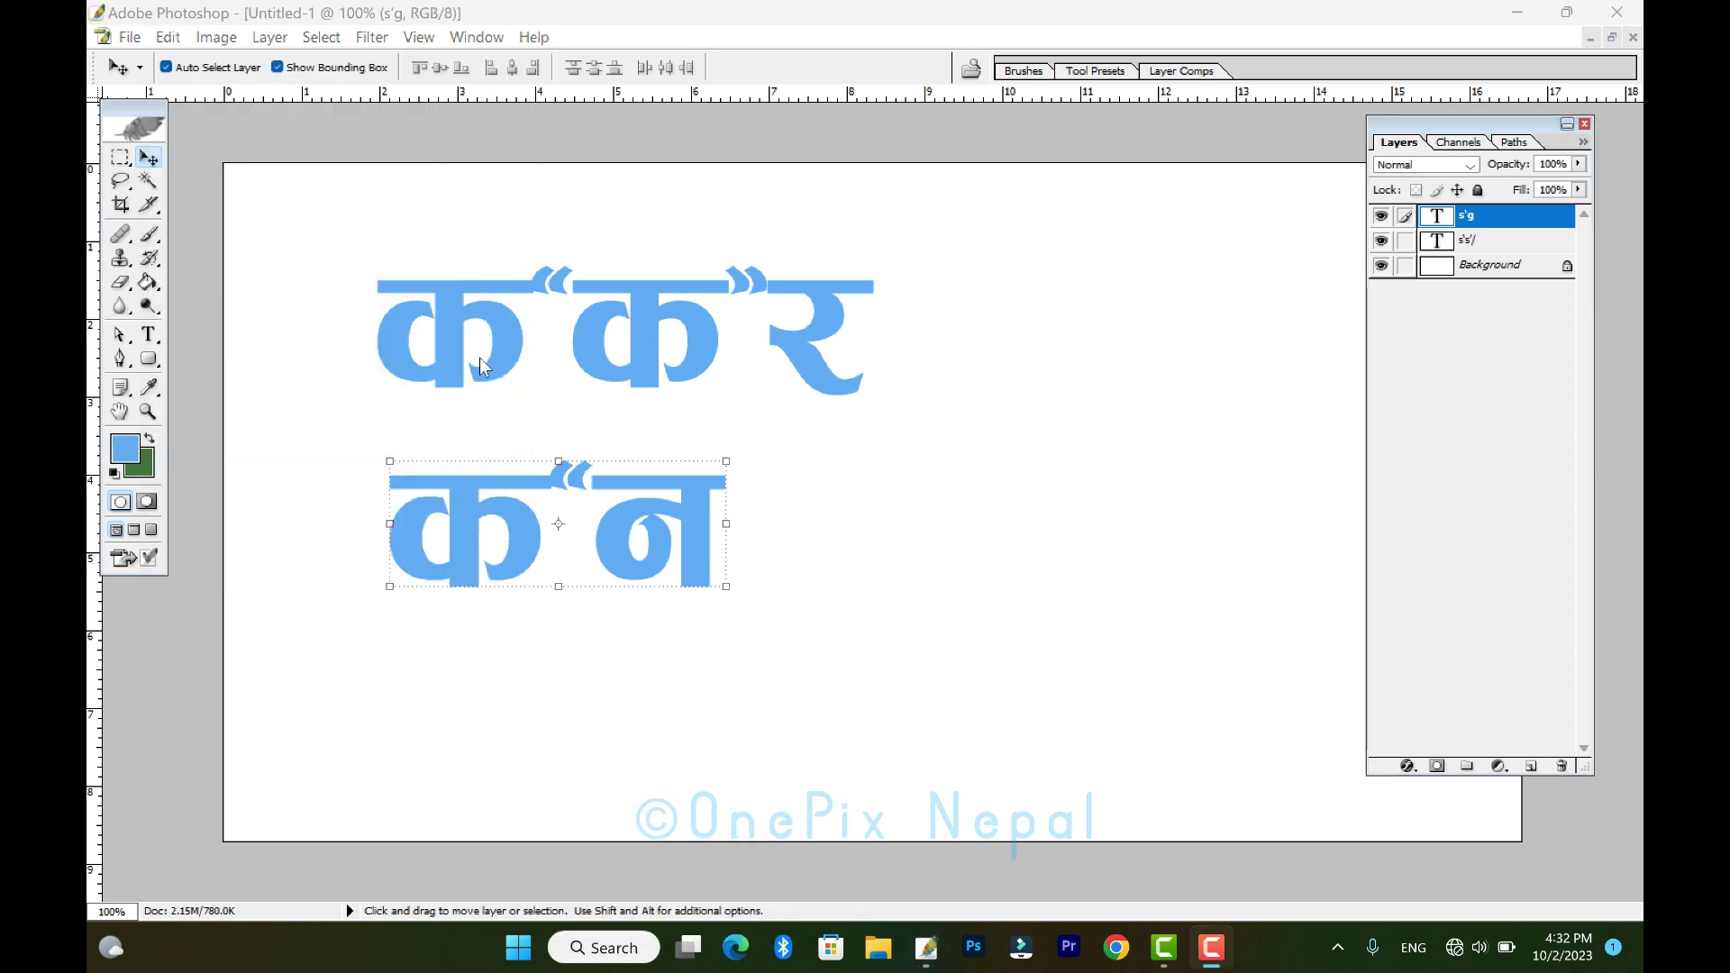
click(170, 41)
mouse_move(227, 714)
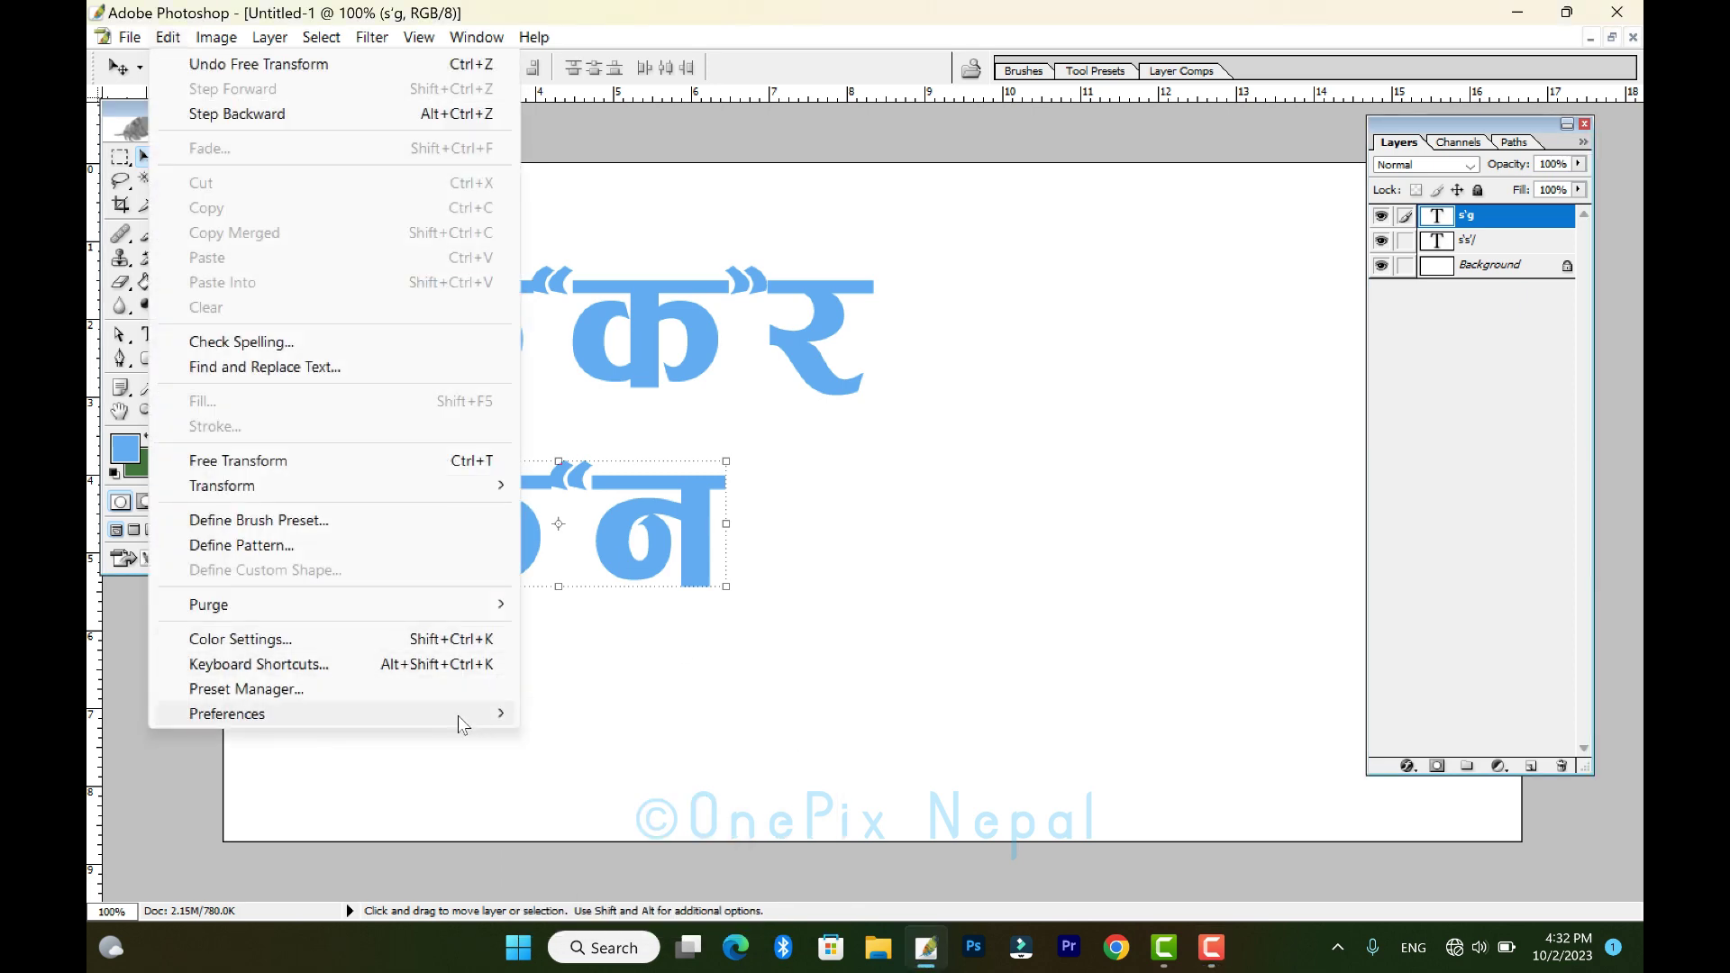
Open General preferences and uncheck Use Smart Quotes.
click(682, 717)
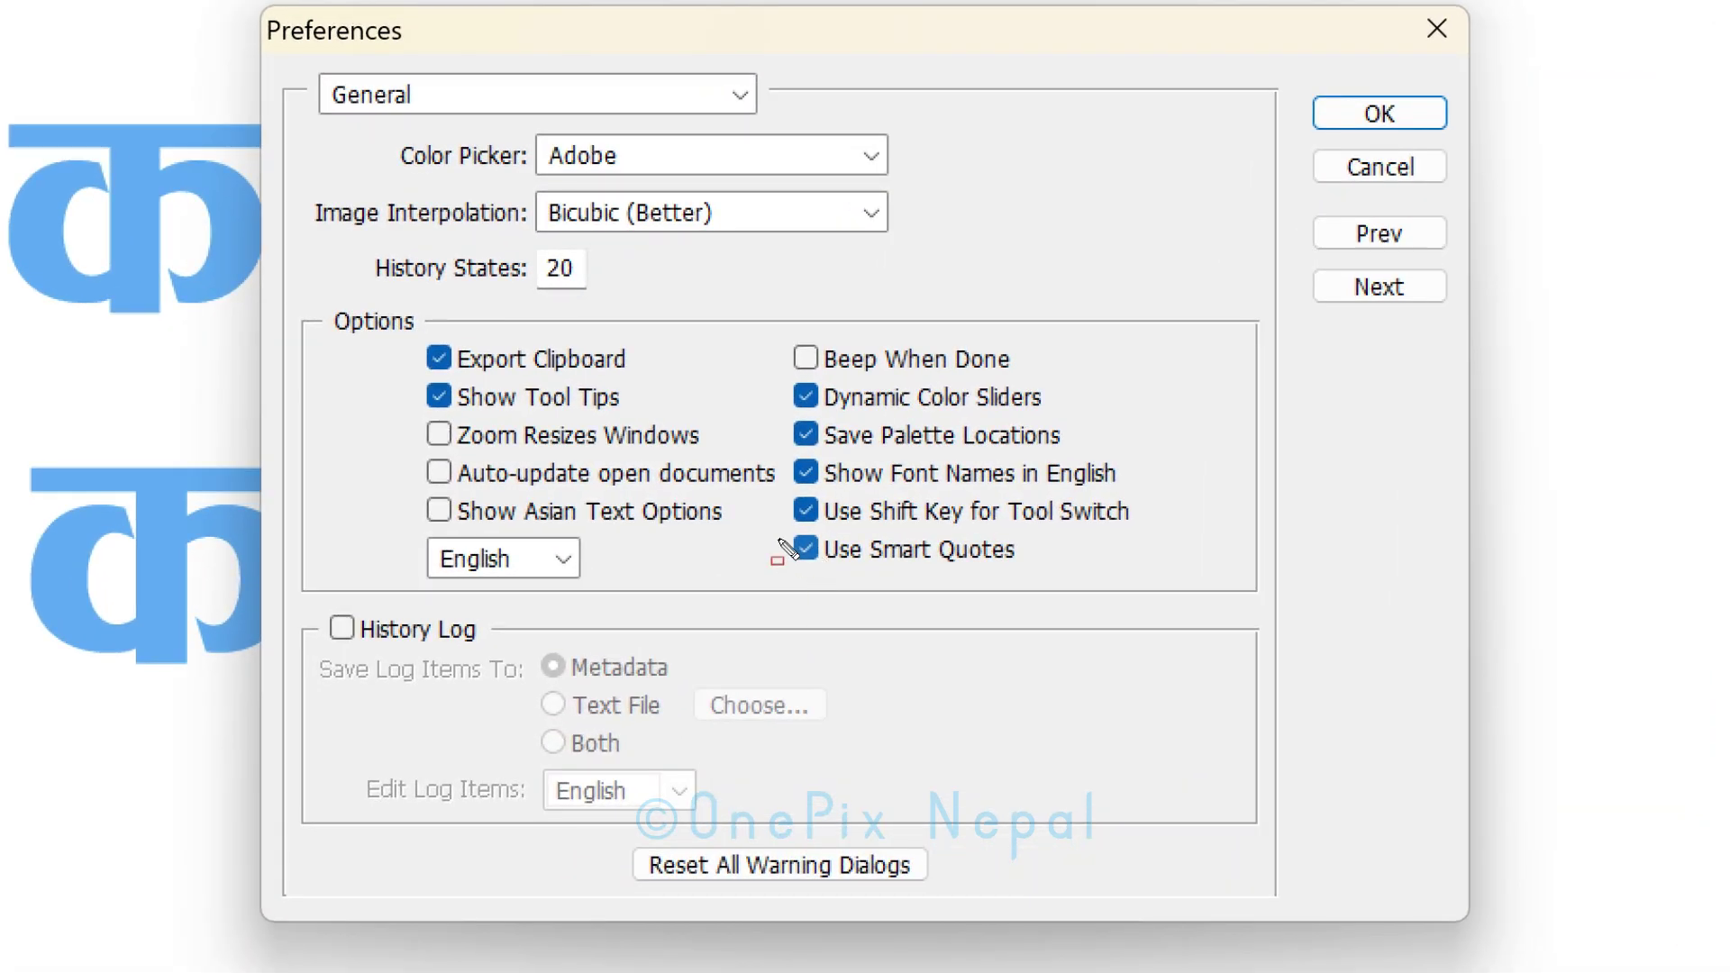
drag(773, 531, 1027, 592)
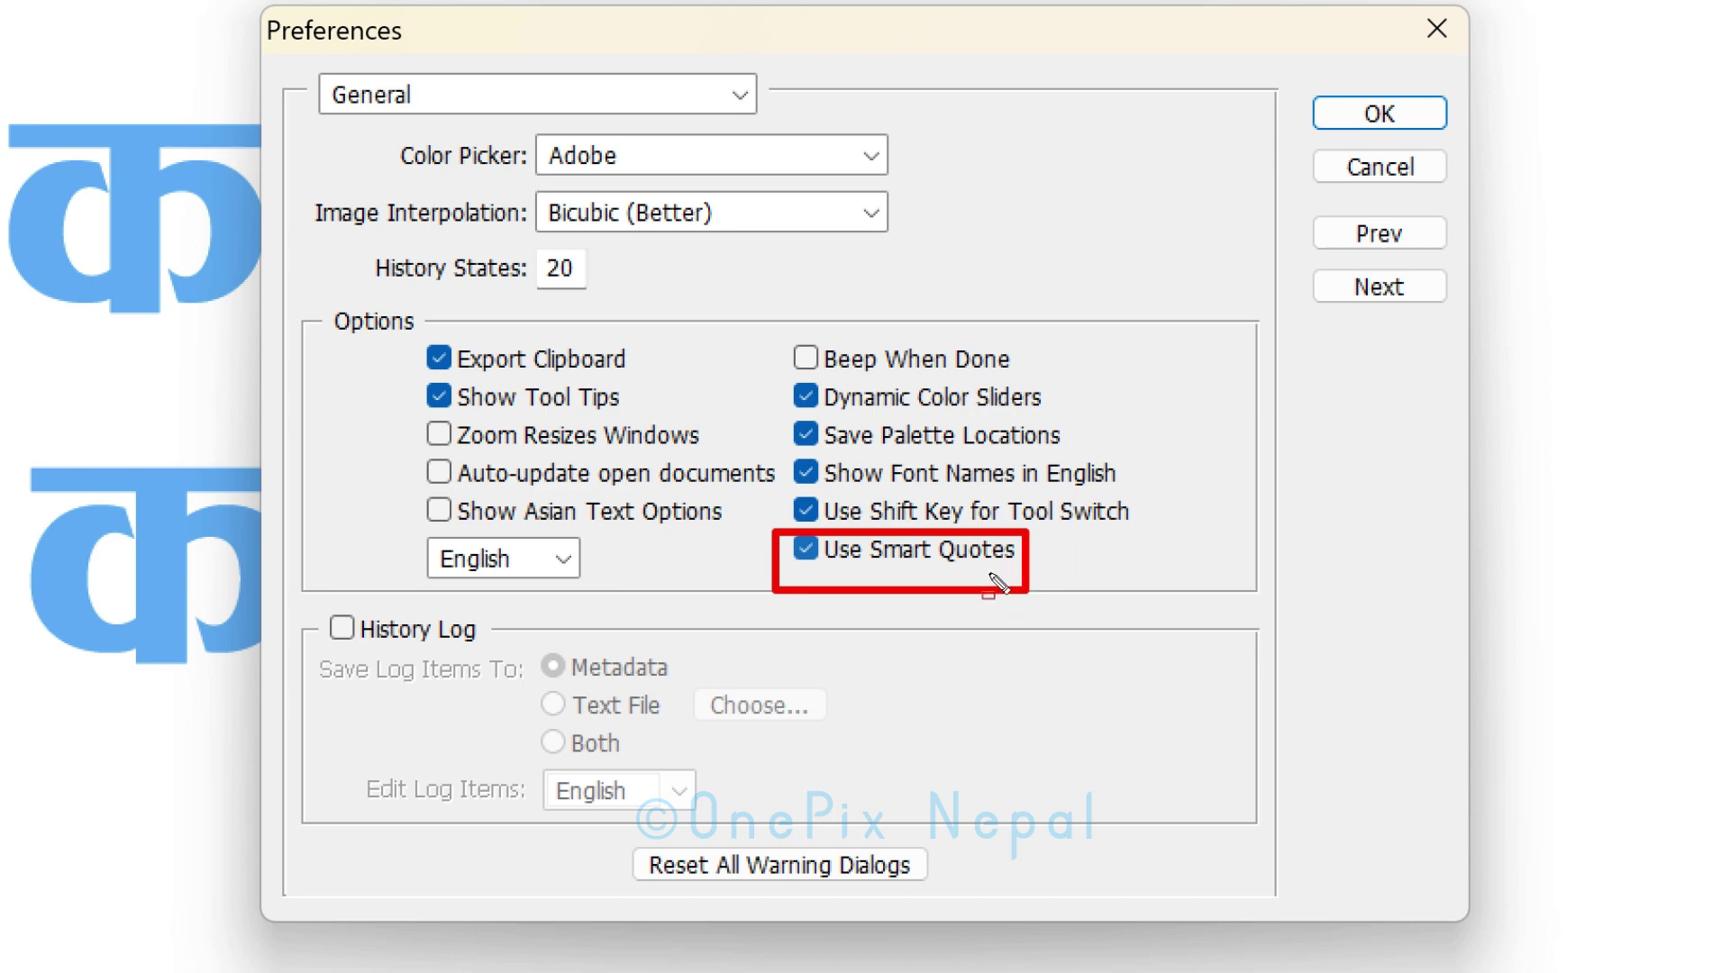
key(Escape)
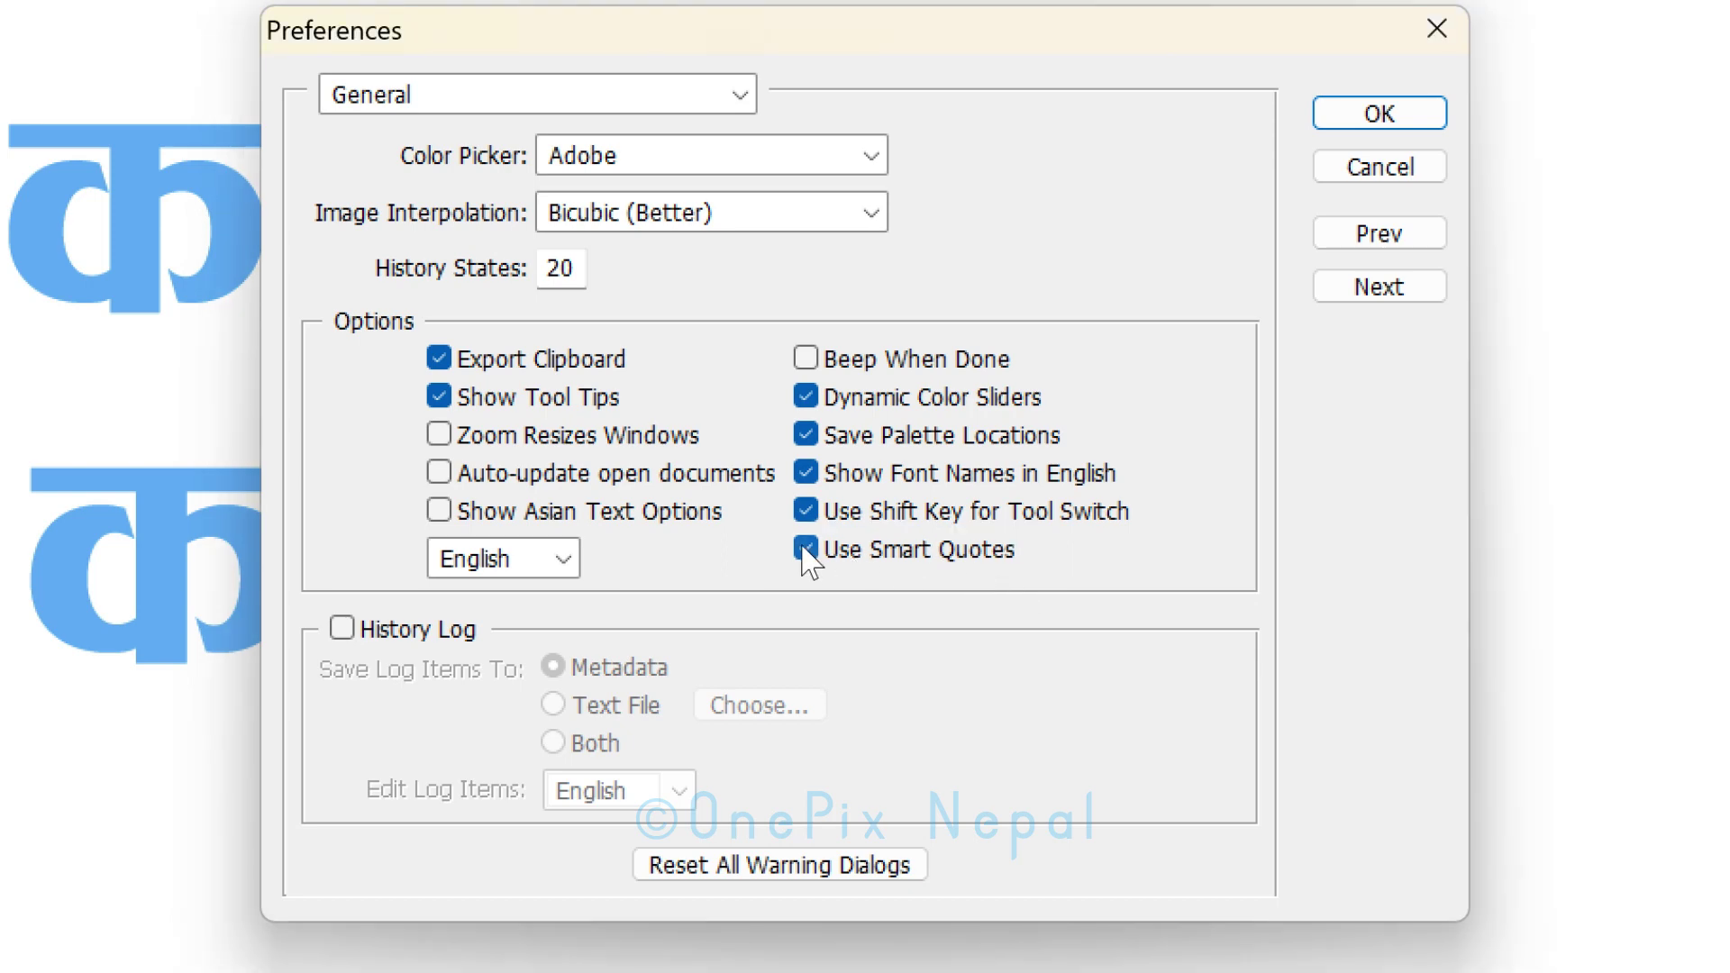
click(806, 550)
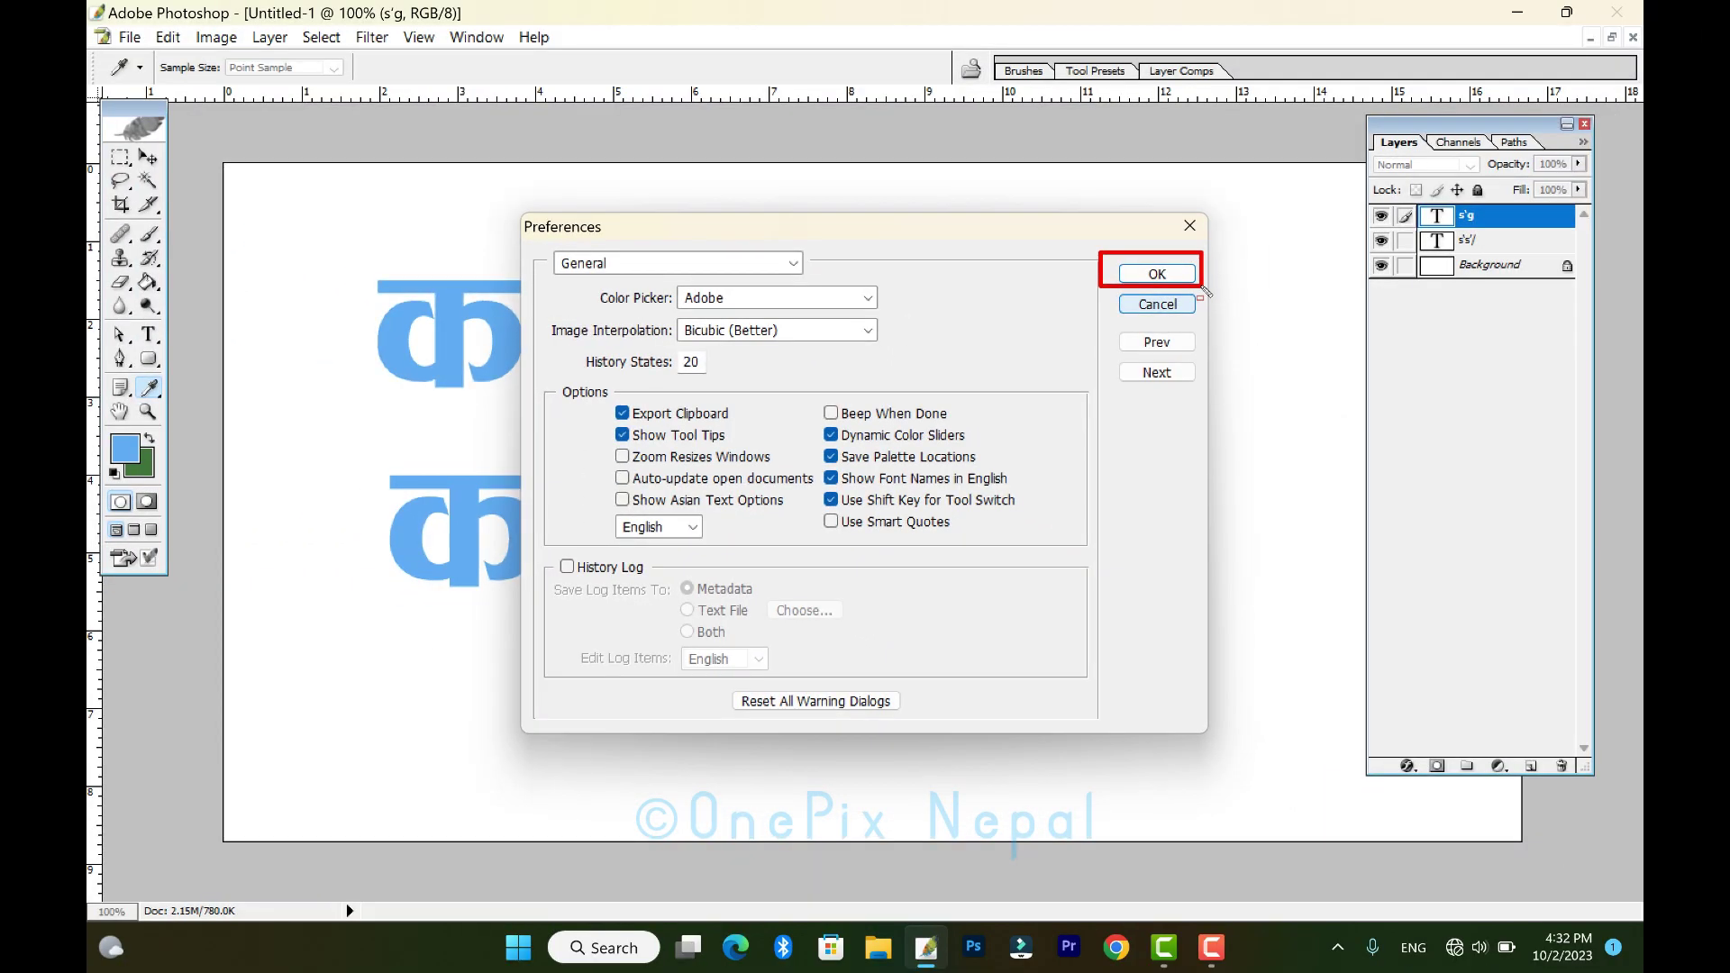
key(Escape)
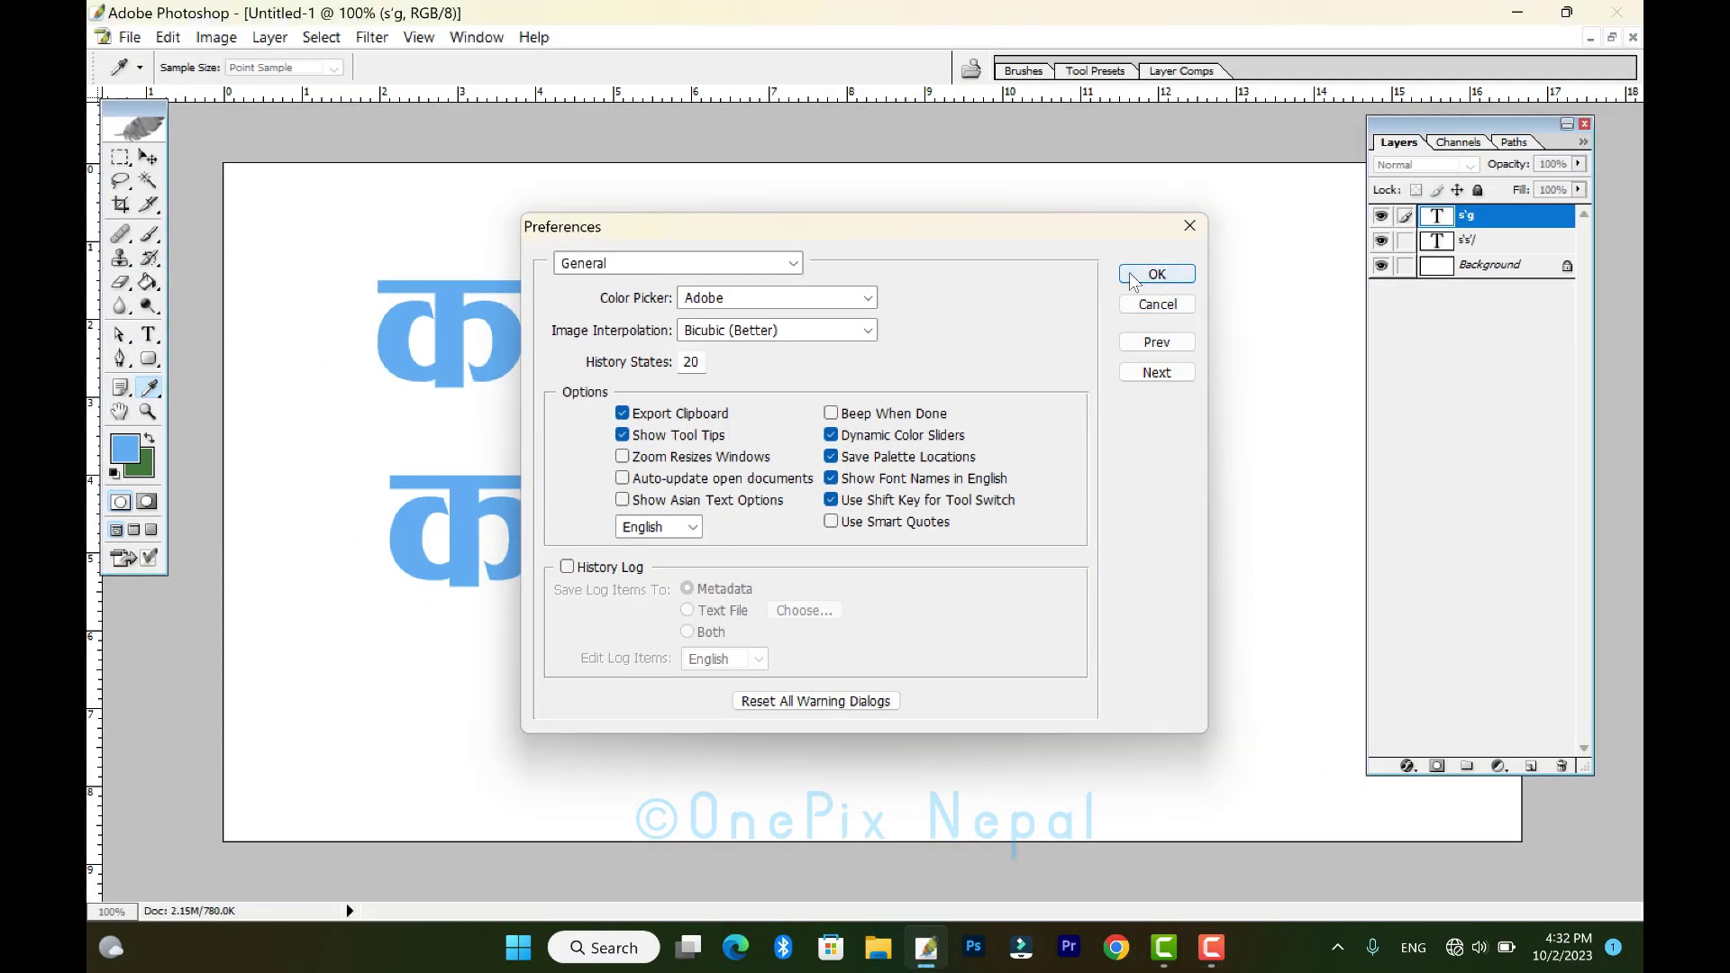
Confirm the preference change, then type कुकुर and move it right of the first word.
click(1154, 276)
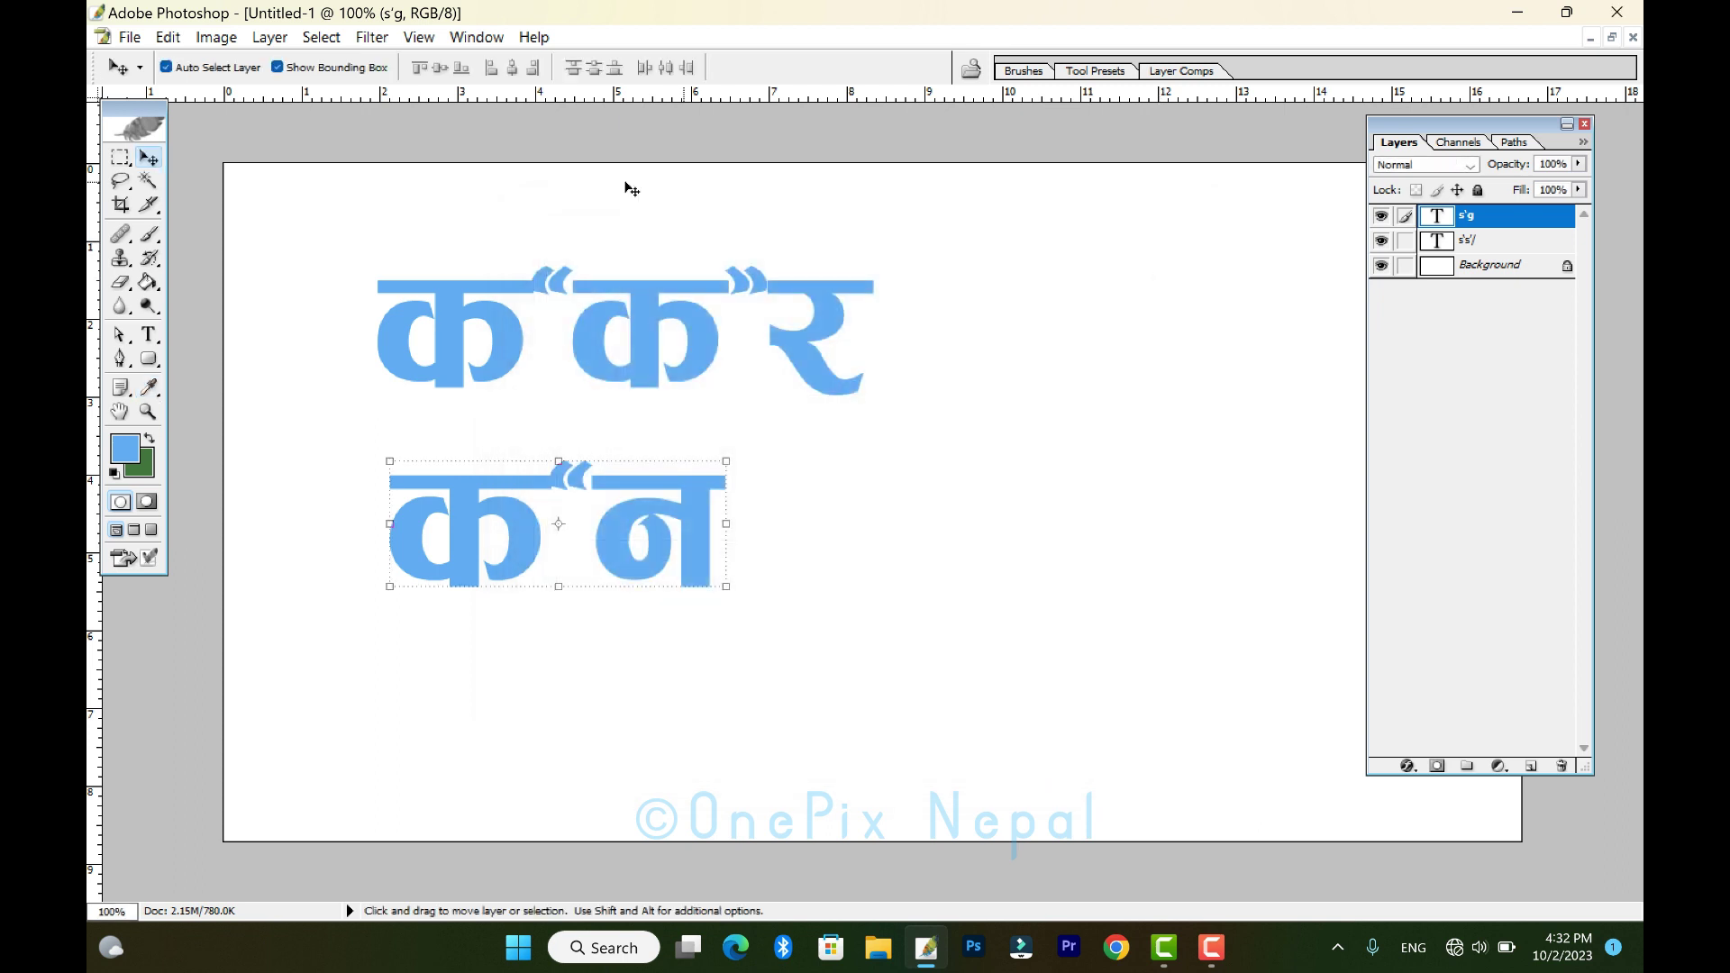
click(148, 336)
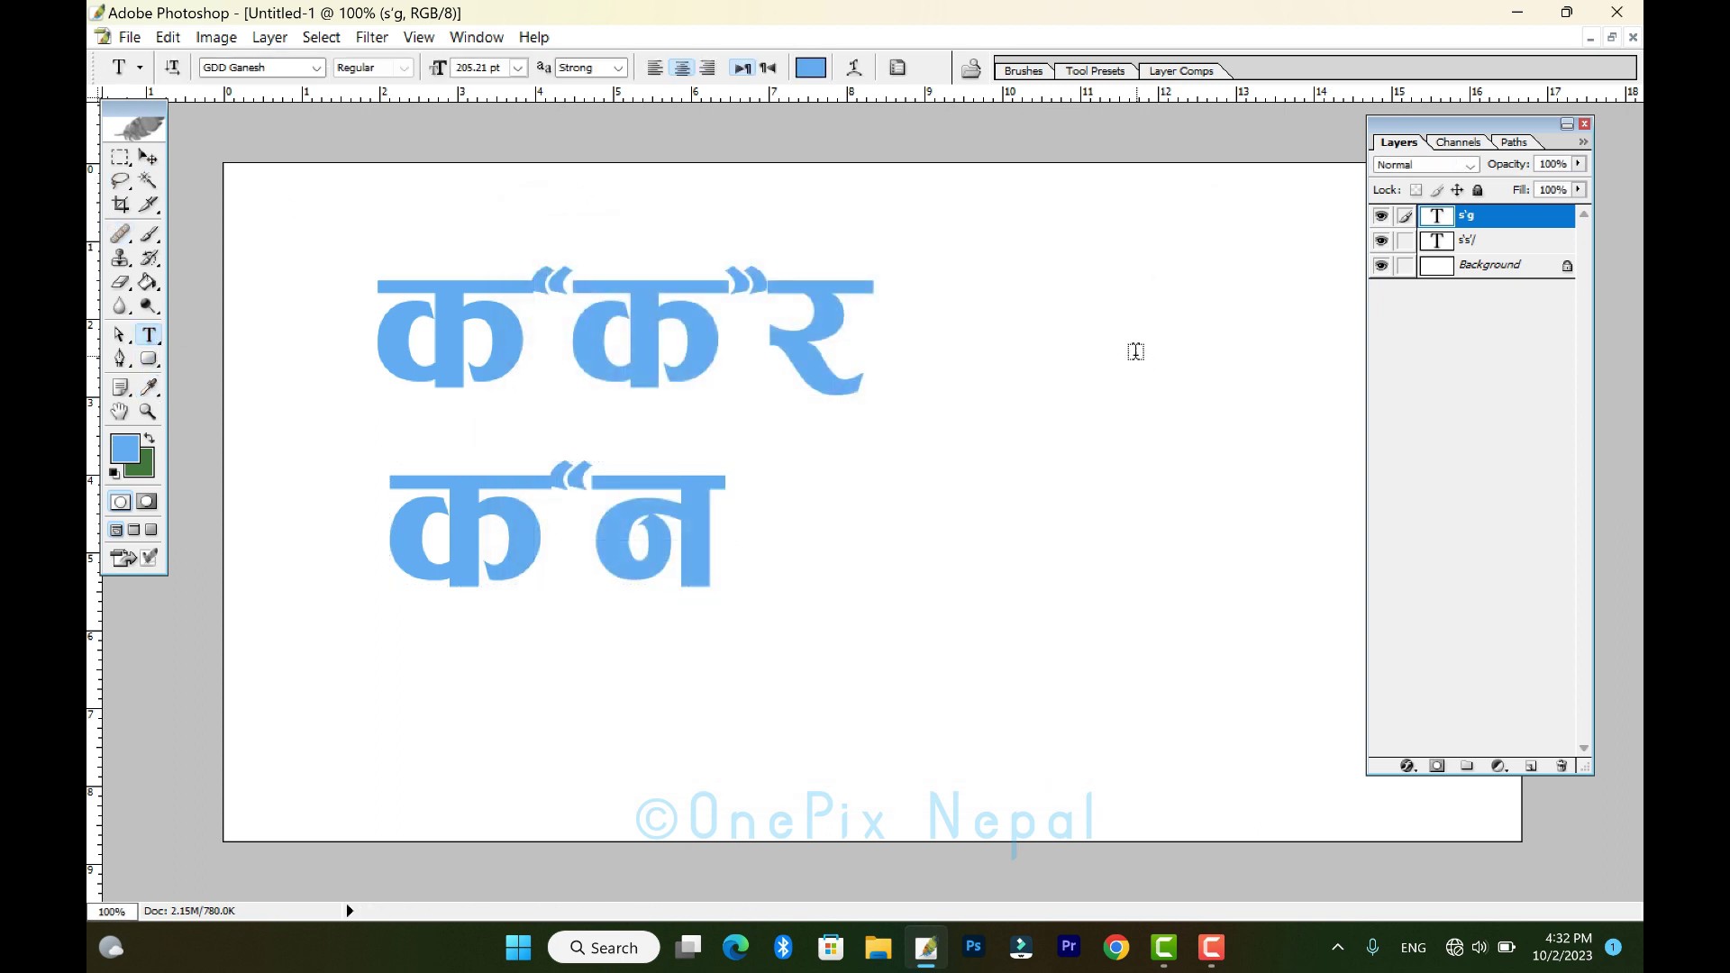
click(987, 342)
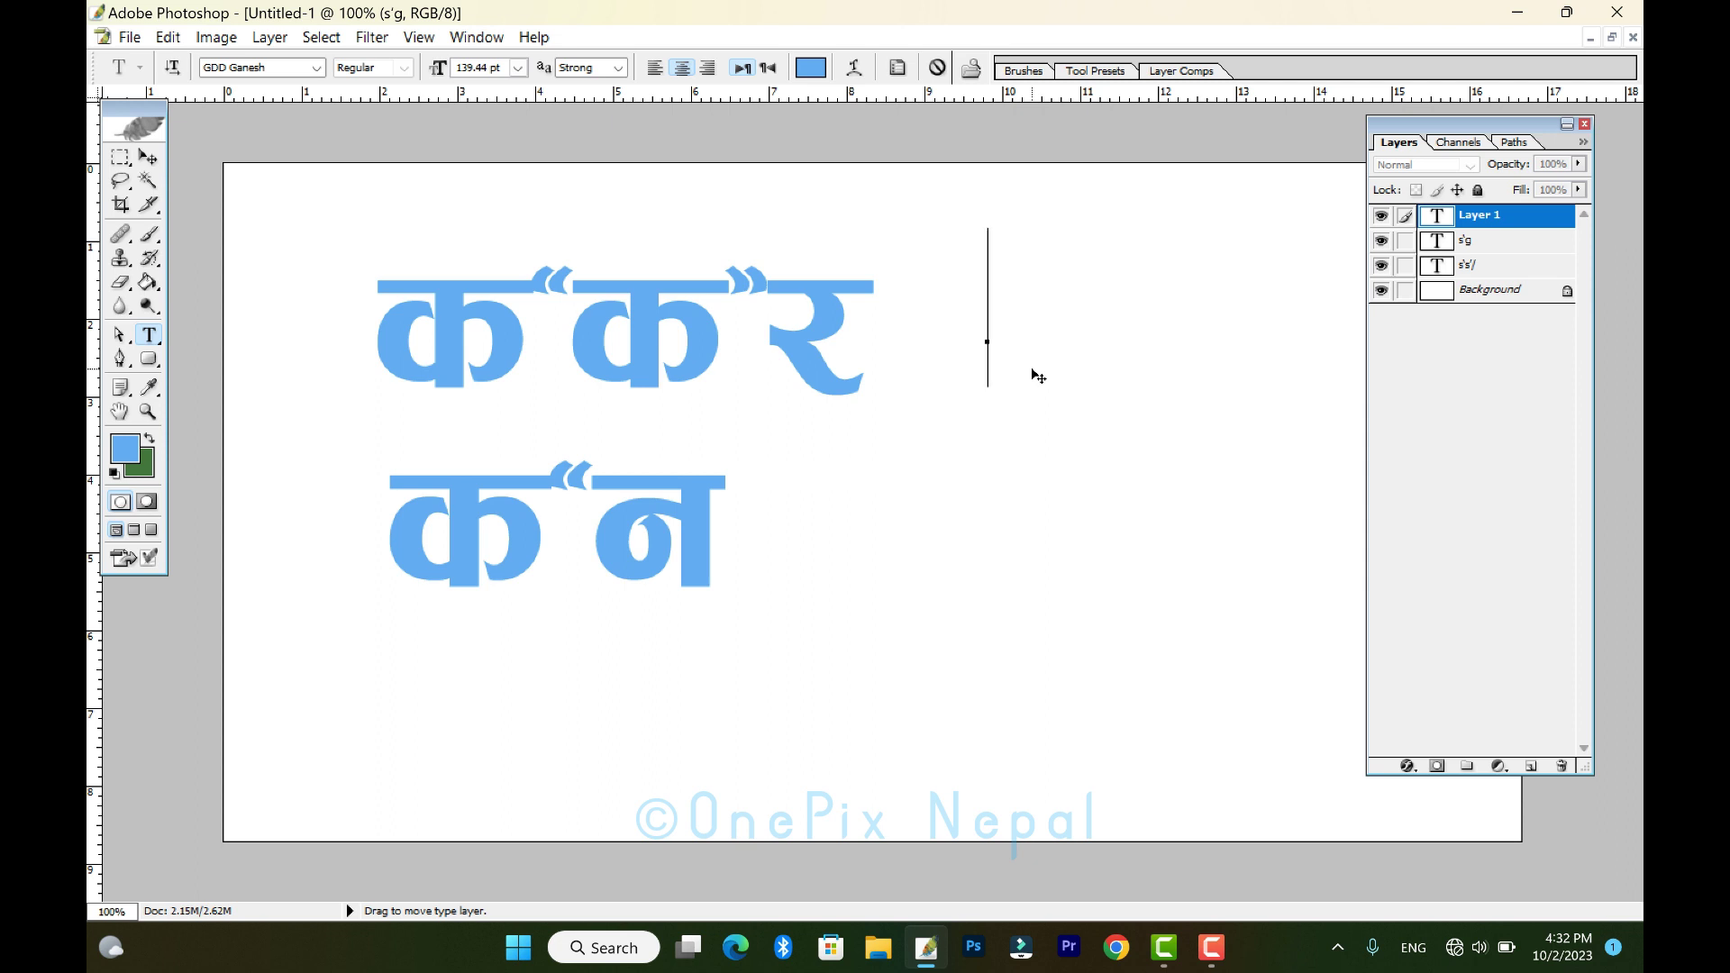
text(s's'/)
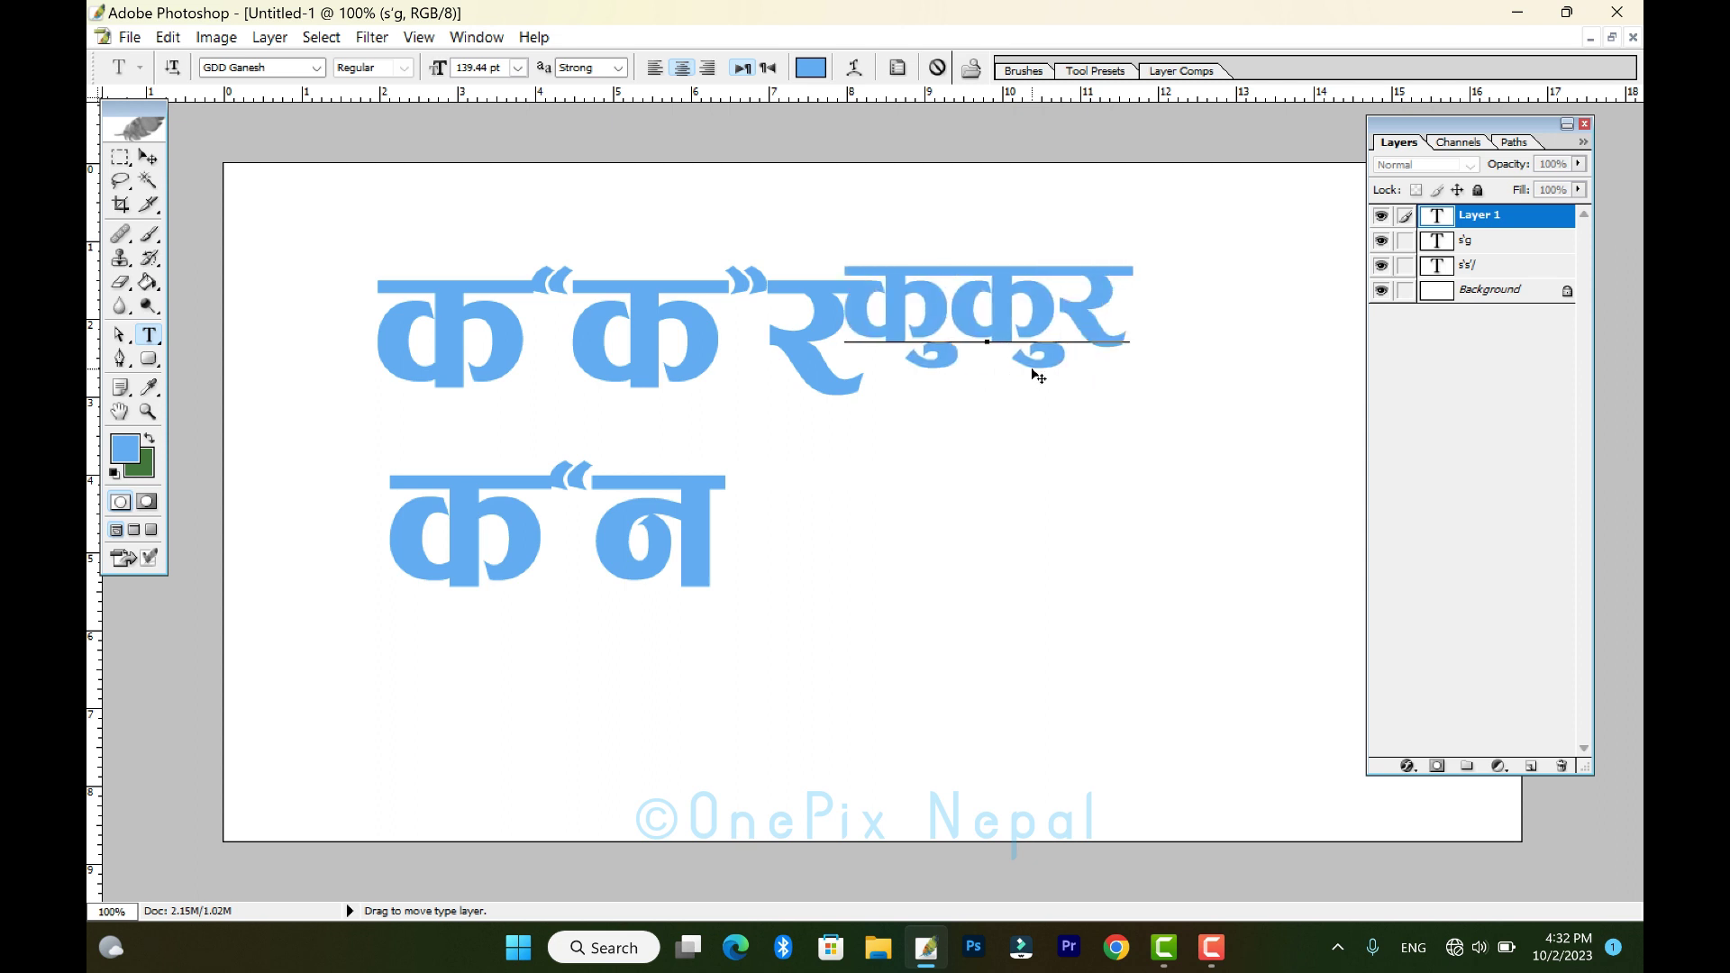
click(149, 162)
drag(1041, 414, 930, 373)
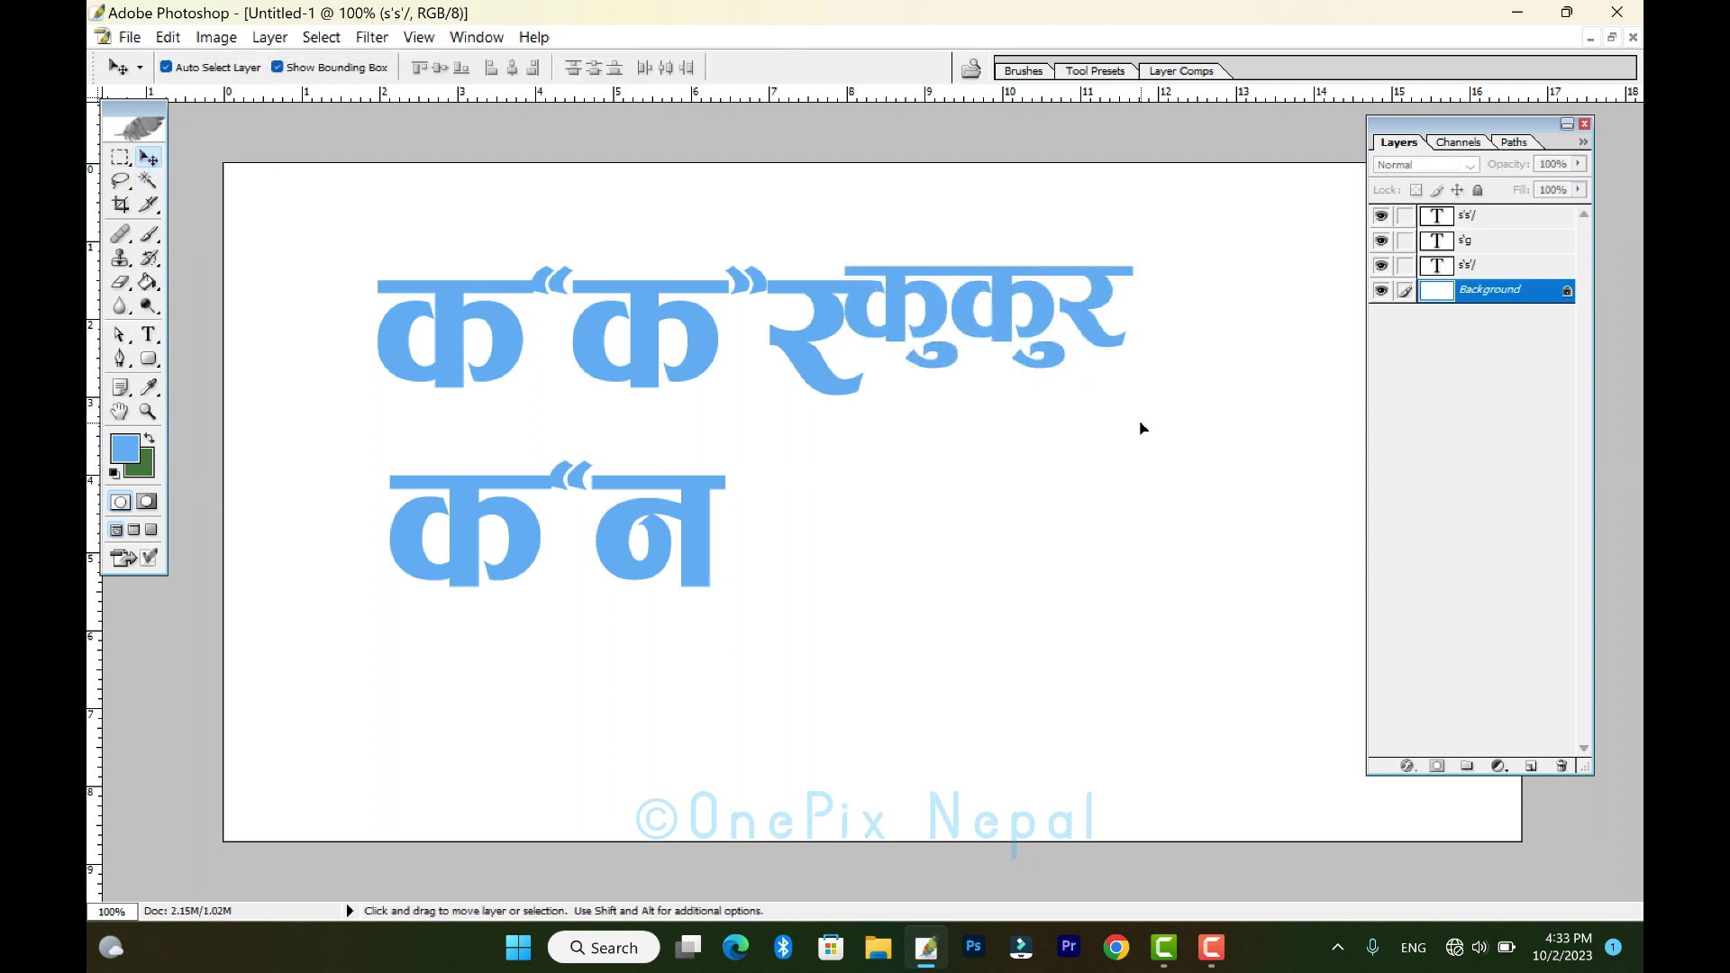
click(860, 365)
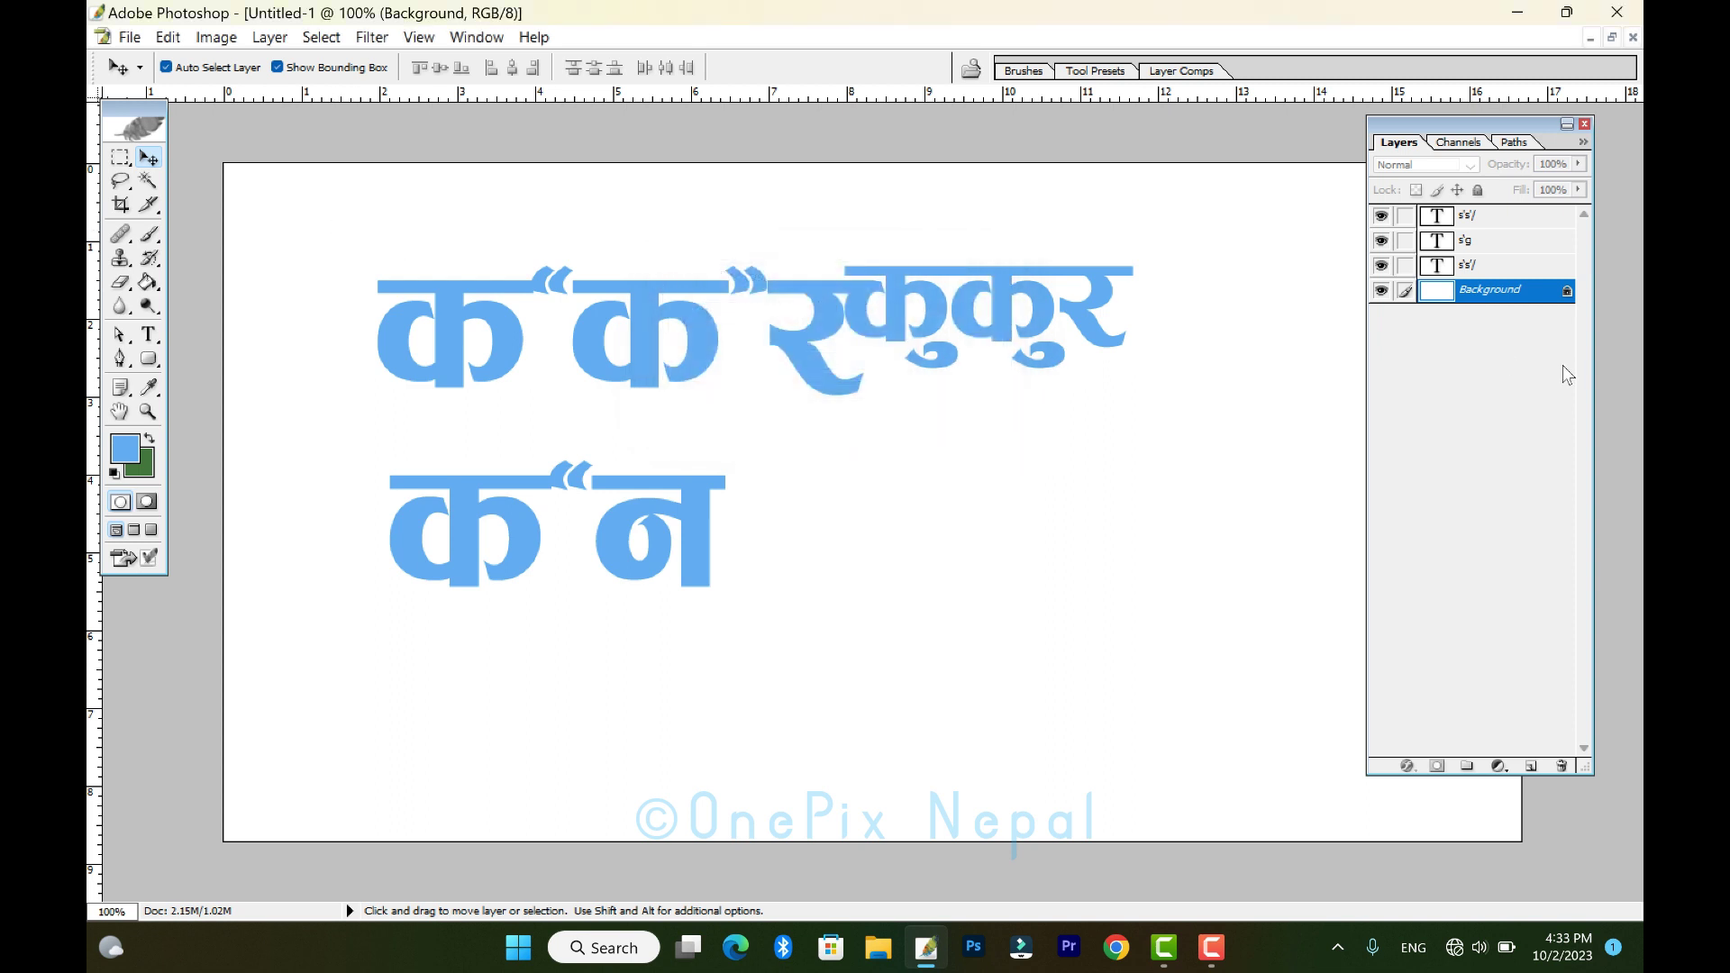
click(1494, 224)
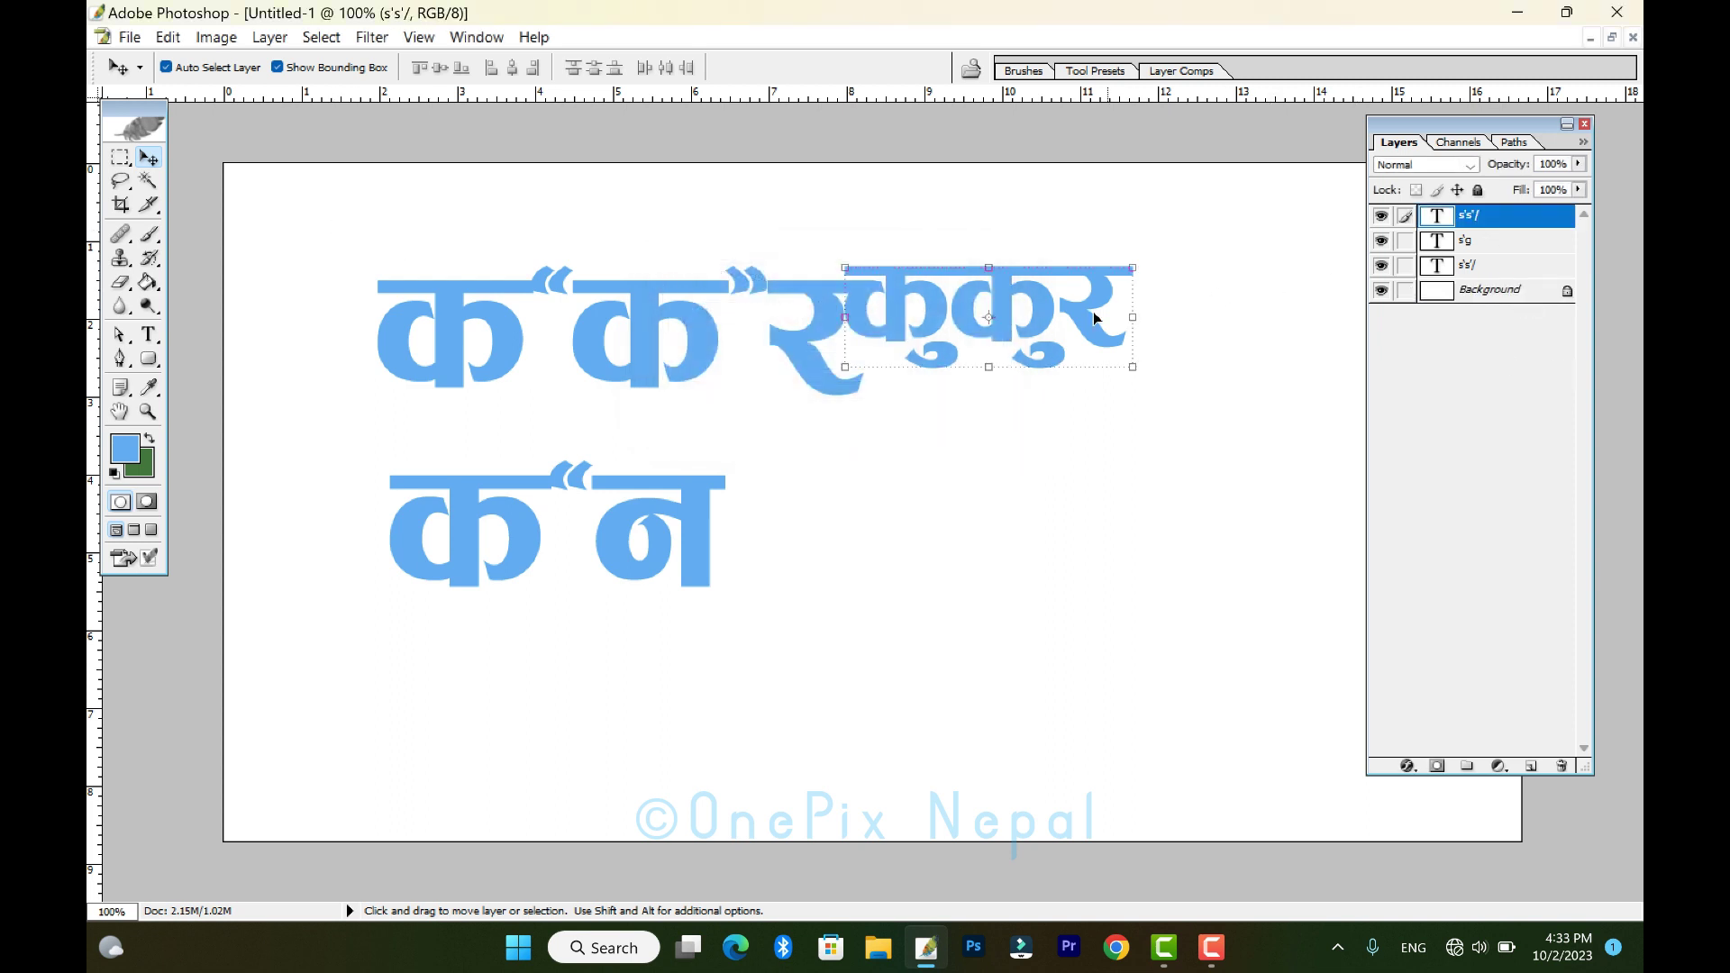
drag(1096, 317, 1201, 331)
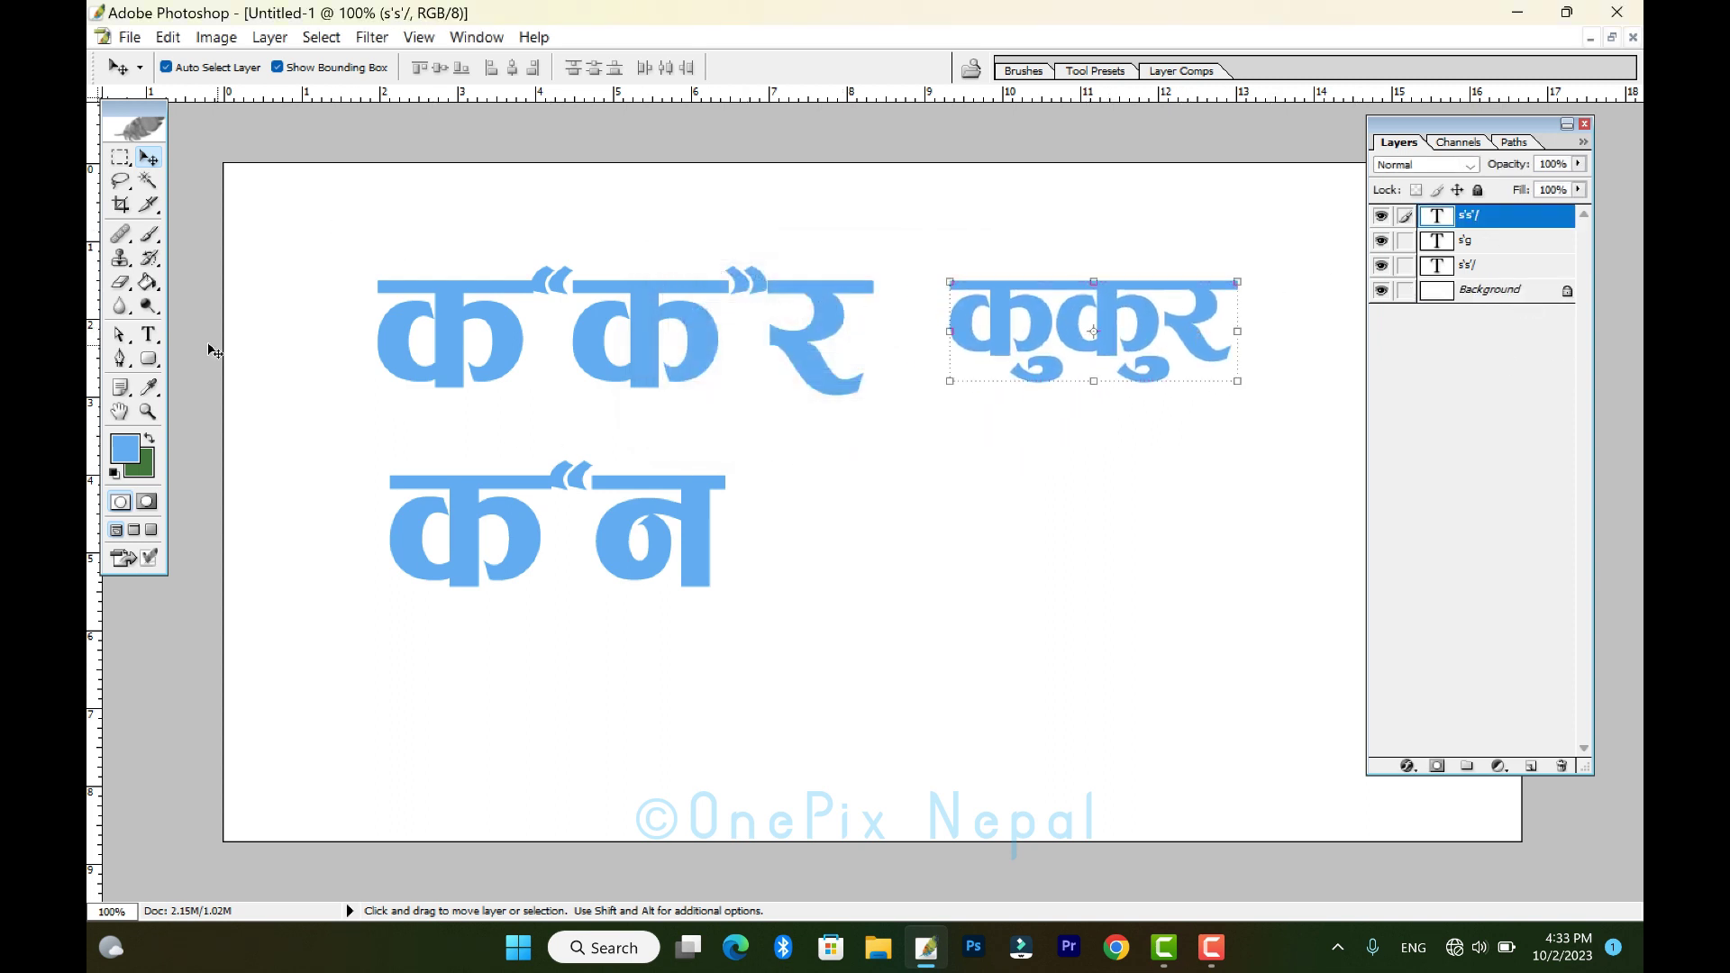
Type कुन beside क“न and enlarge it to about double size.
click(148, 335)
click(913, 560)
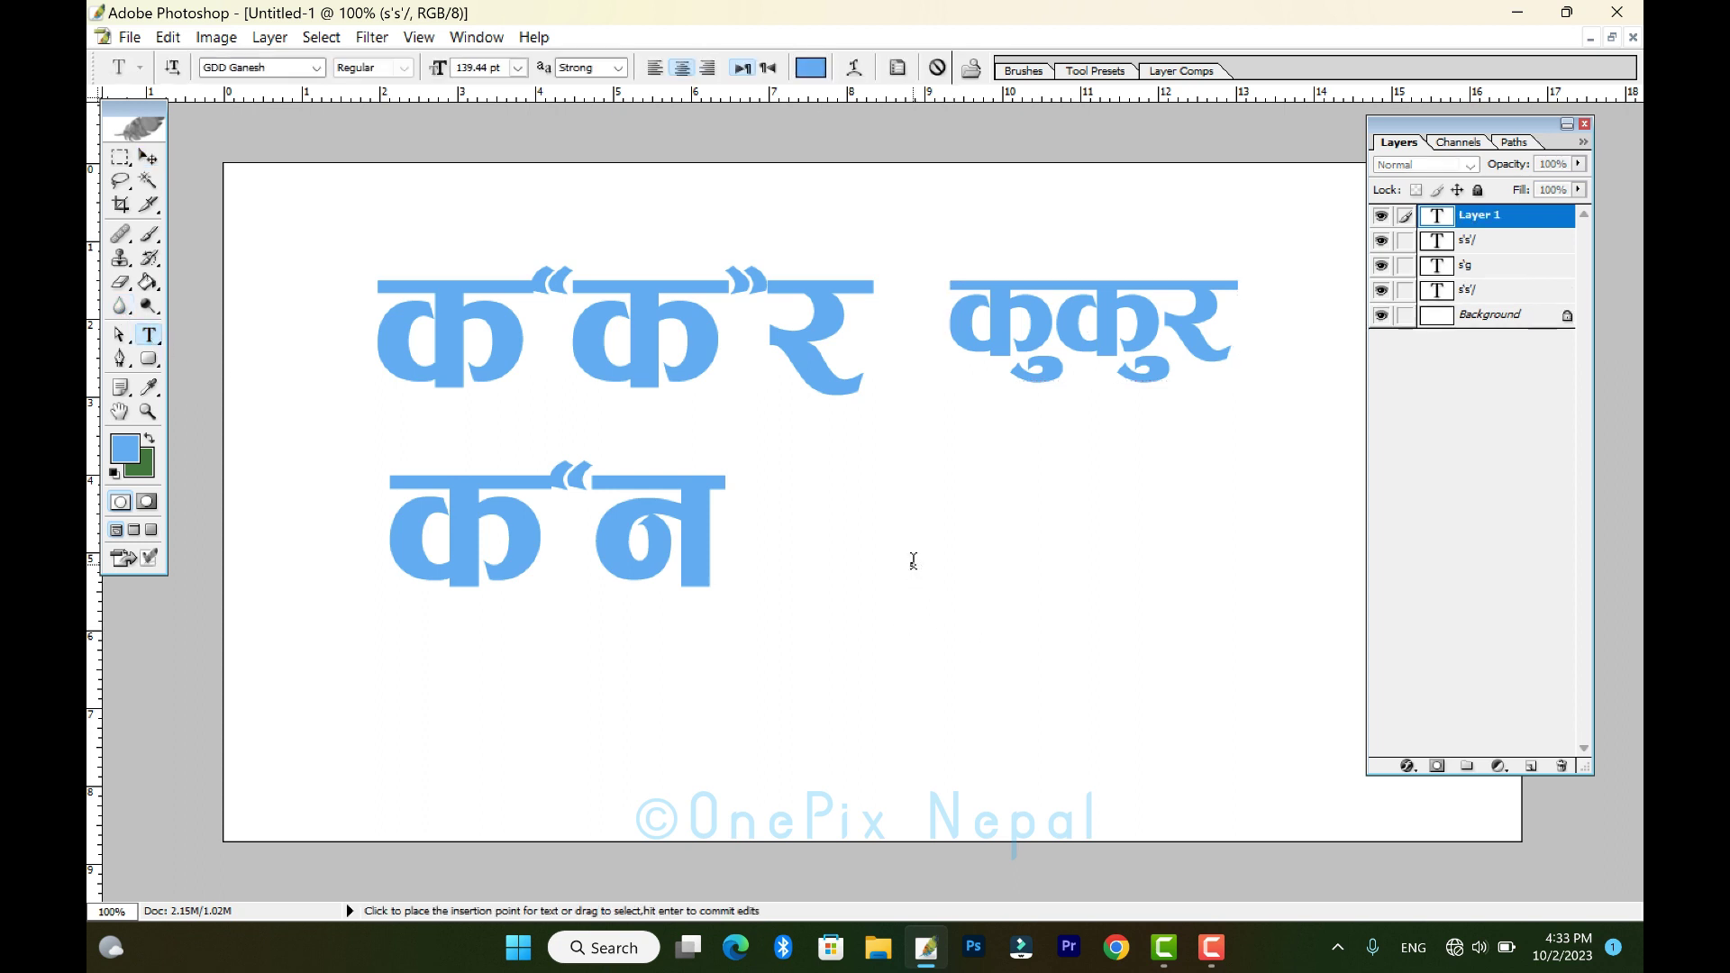
text(s'g)
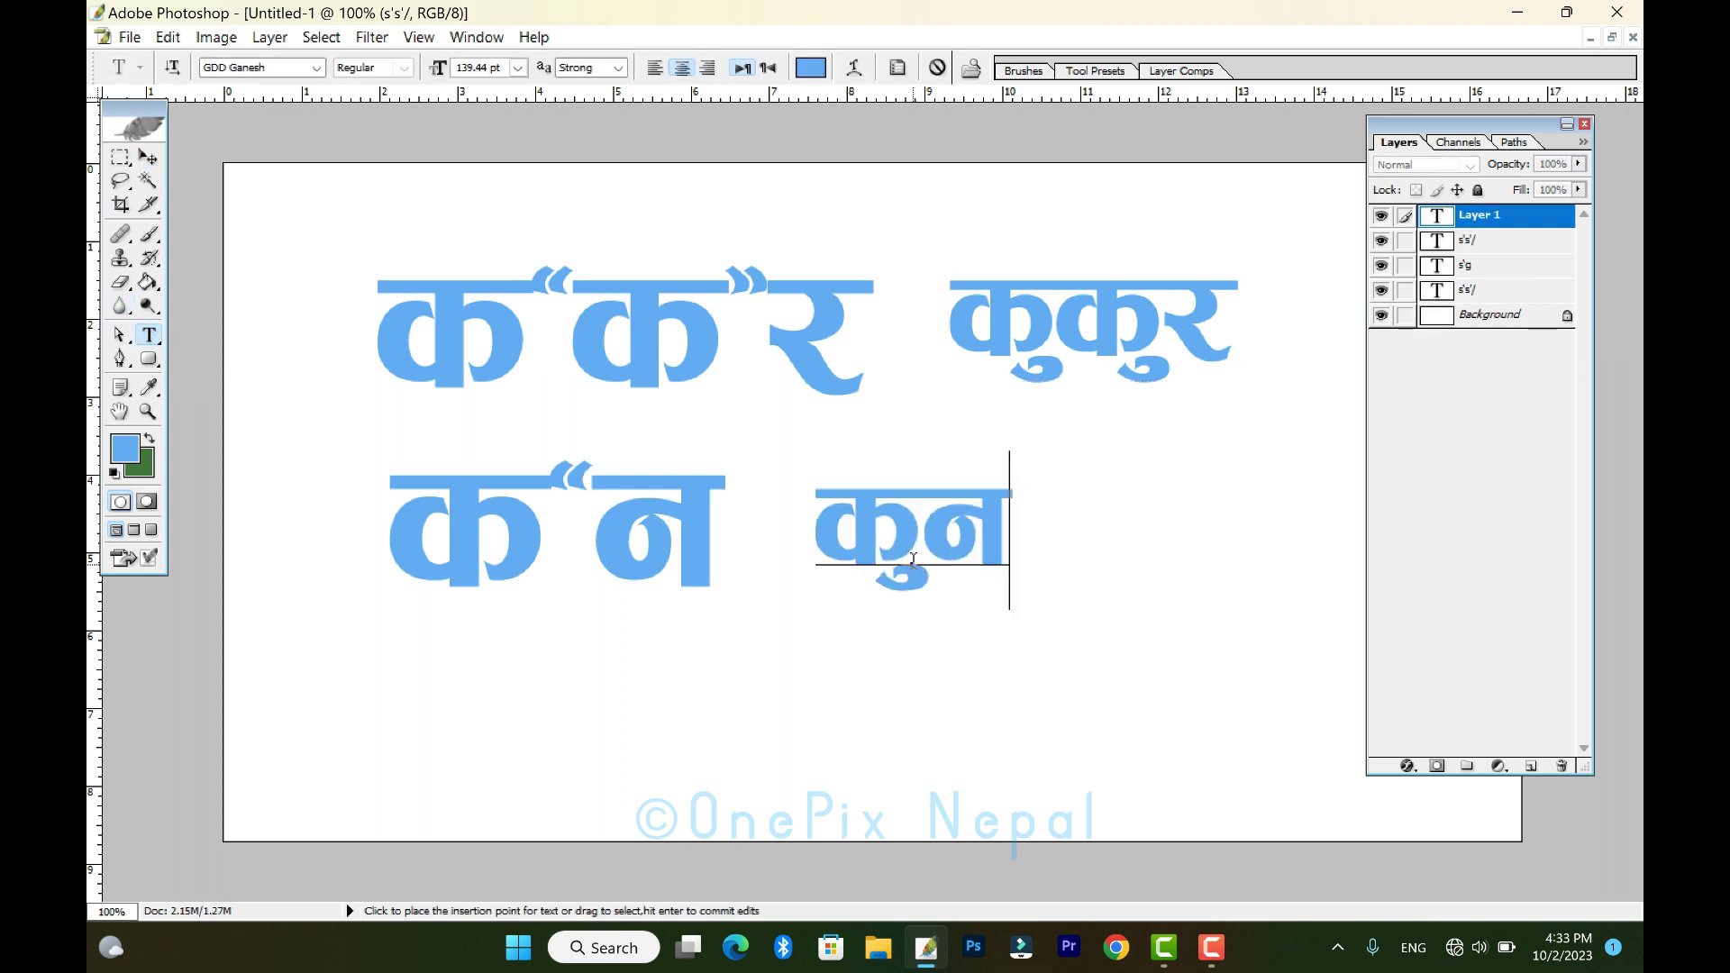
click(148, 157)
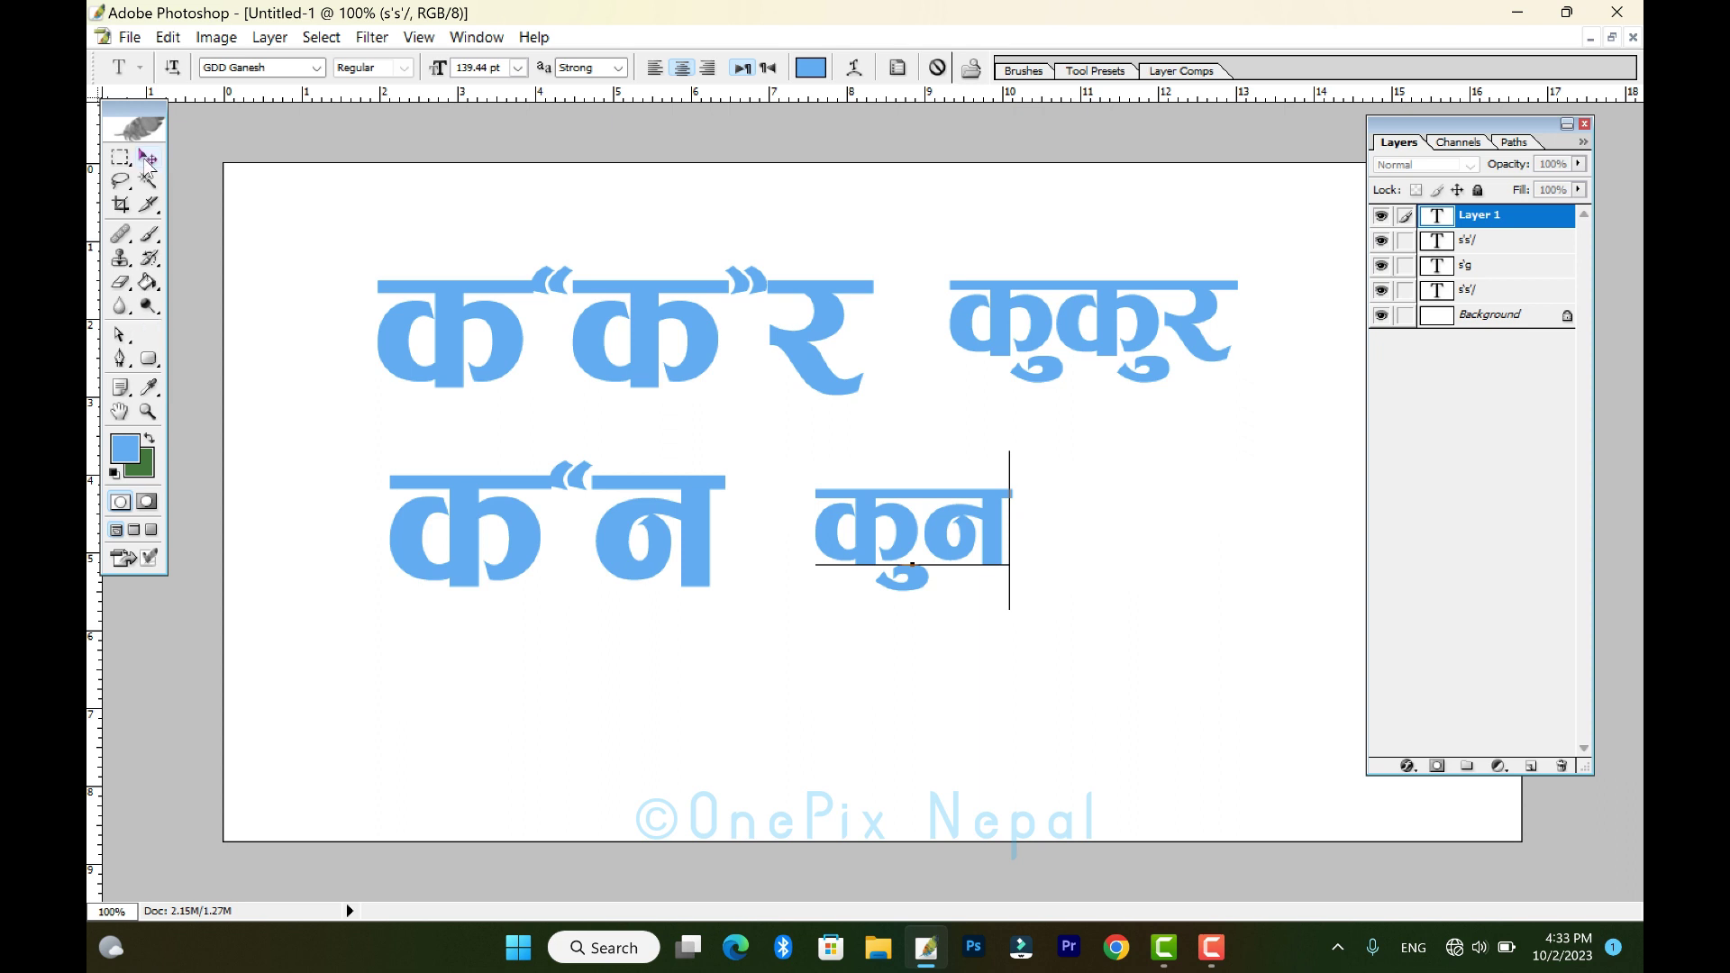
drag(1013, 591, 1207, 689)
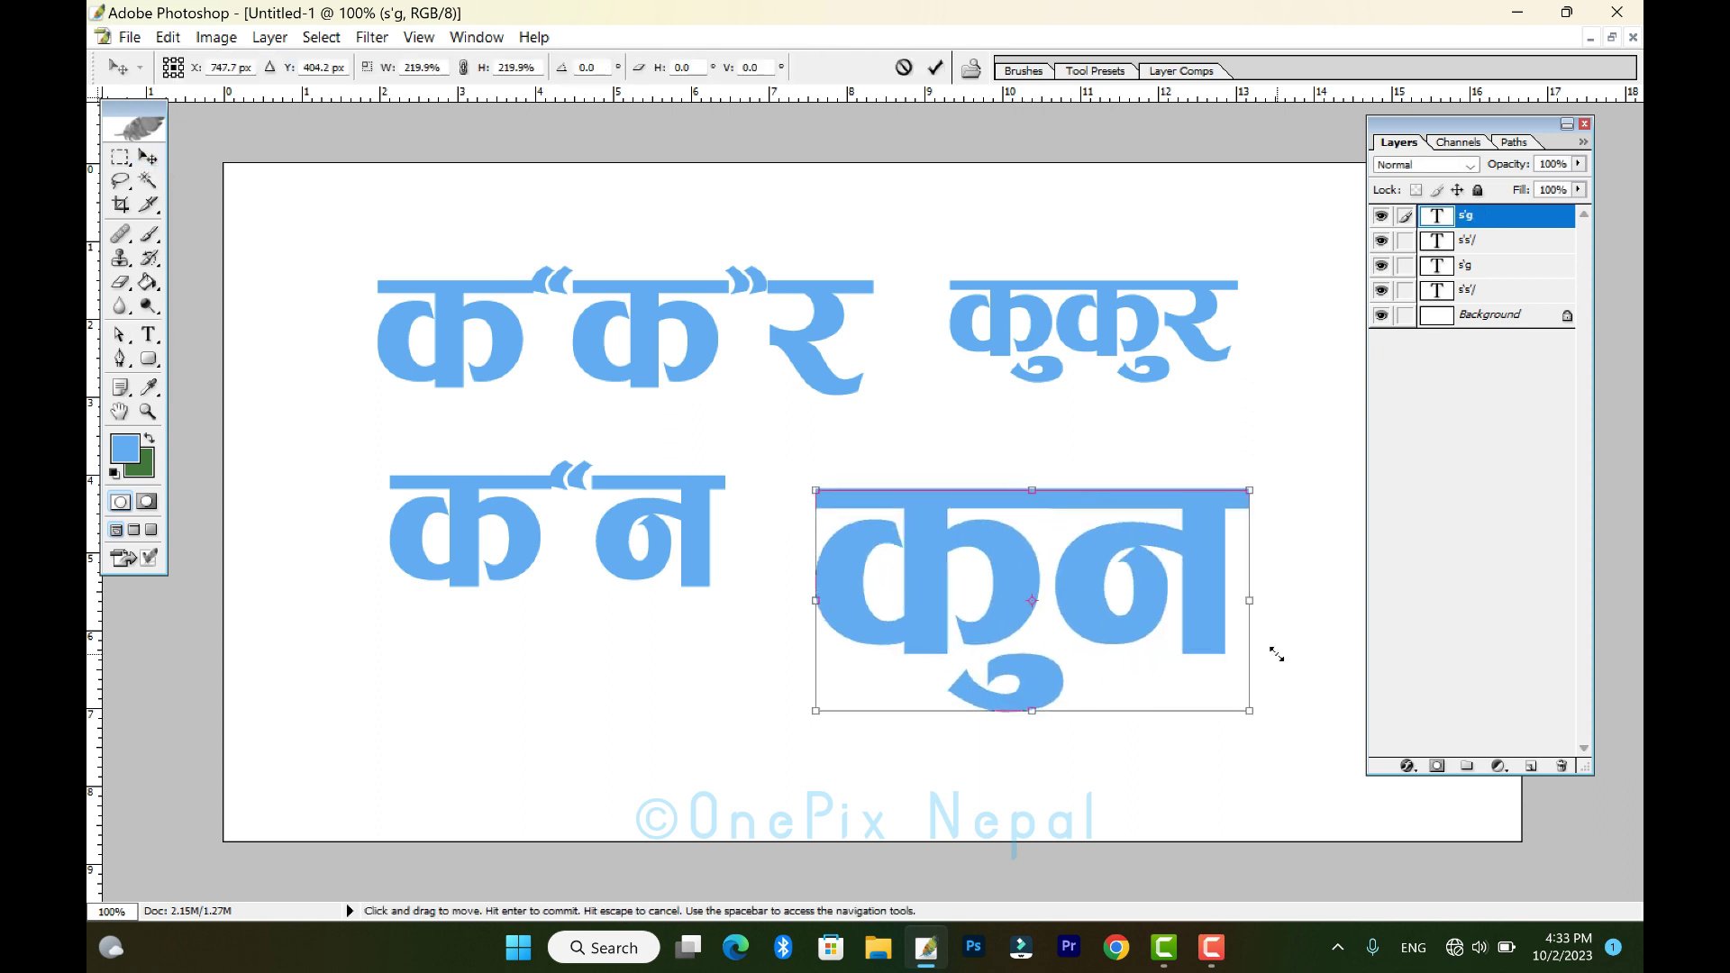
key(Return)
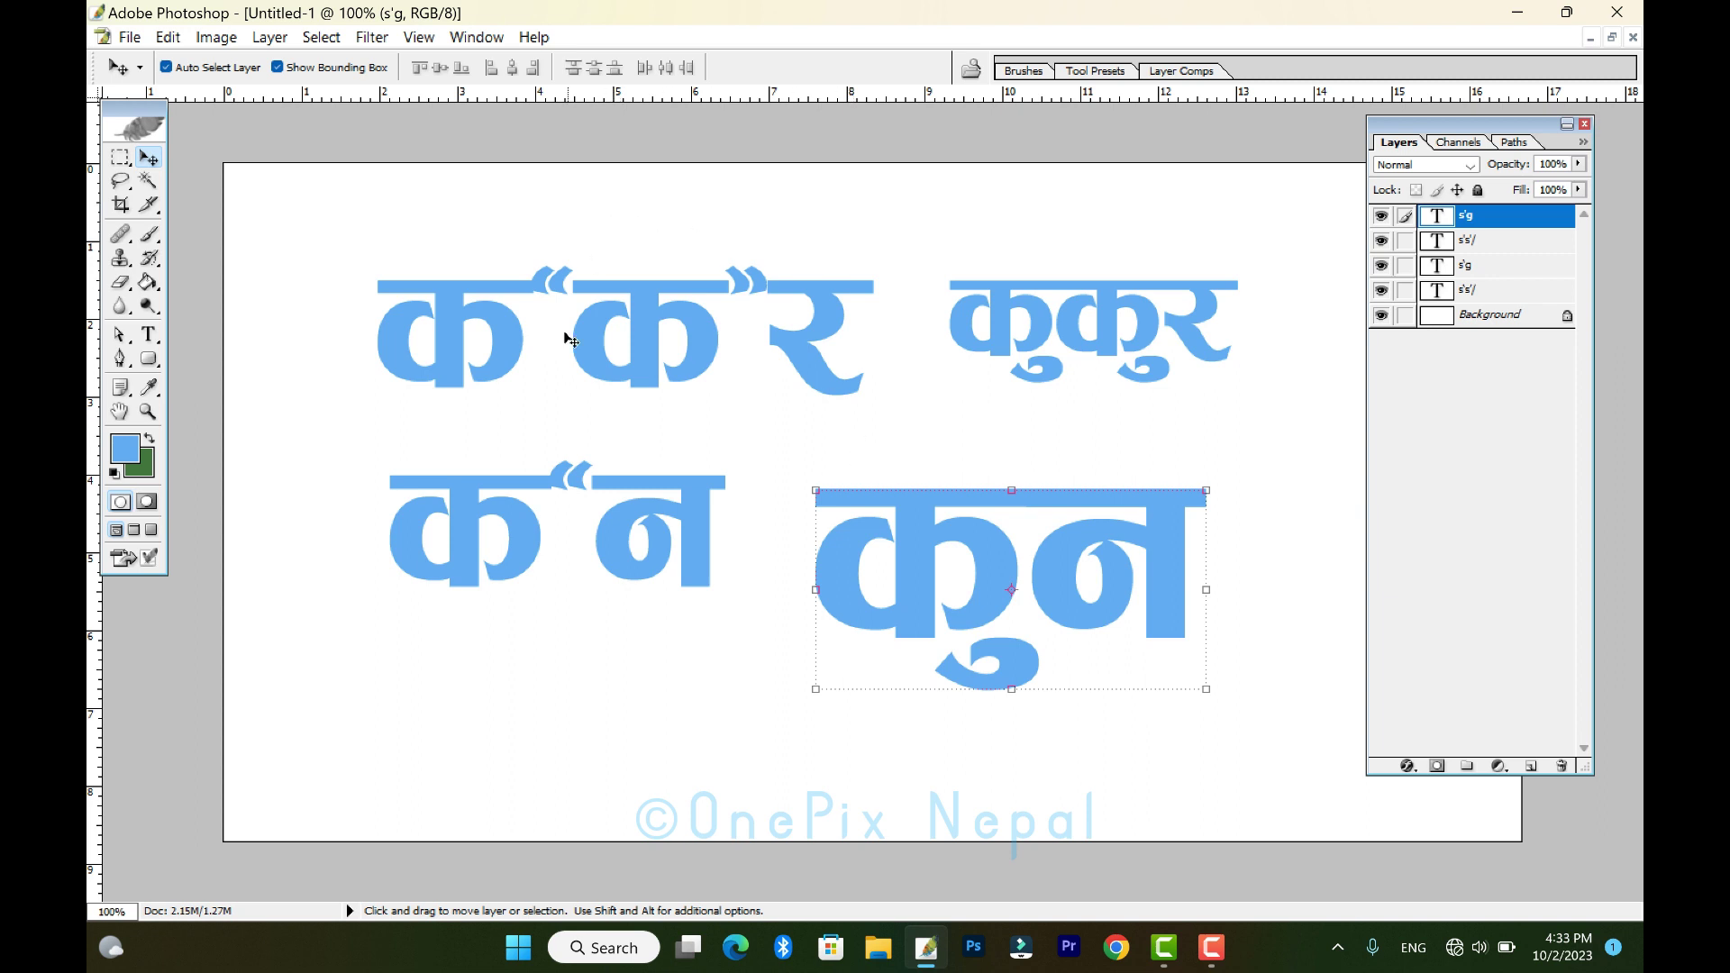
Type दूध below the second row's first word and enlarge it to about 152%.
key(t)
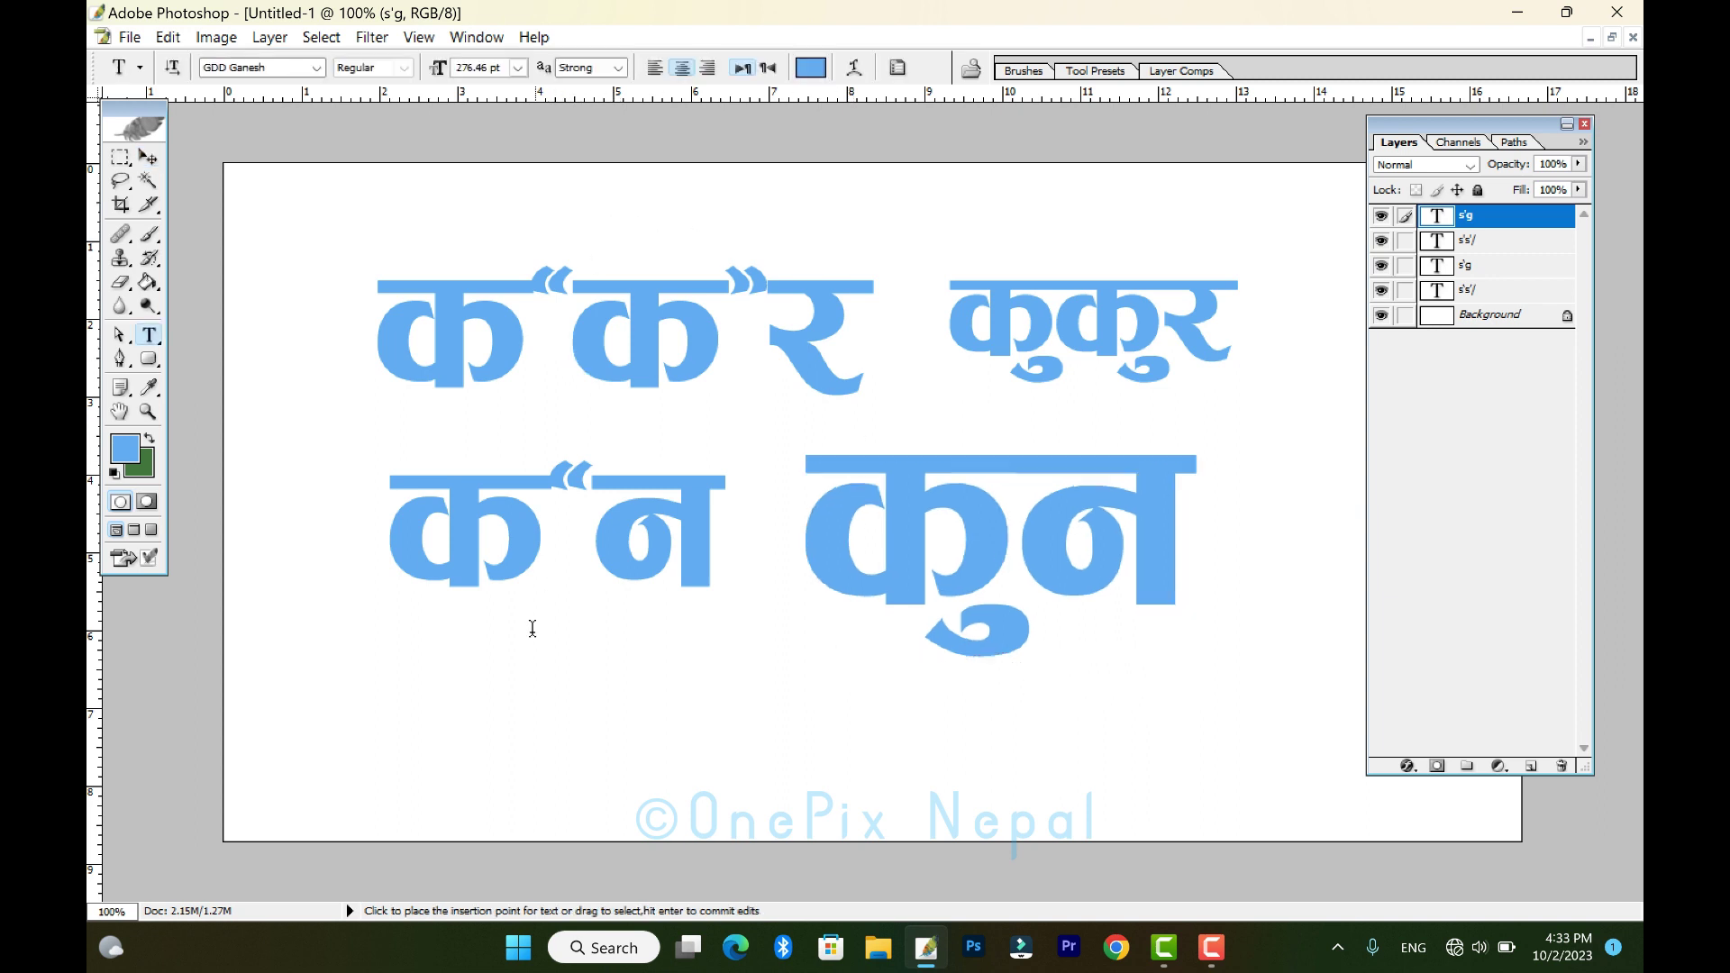
click(581, 684)
text(b)
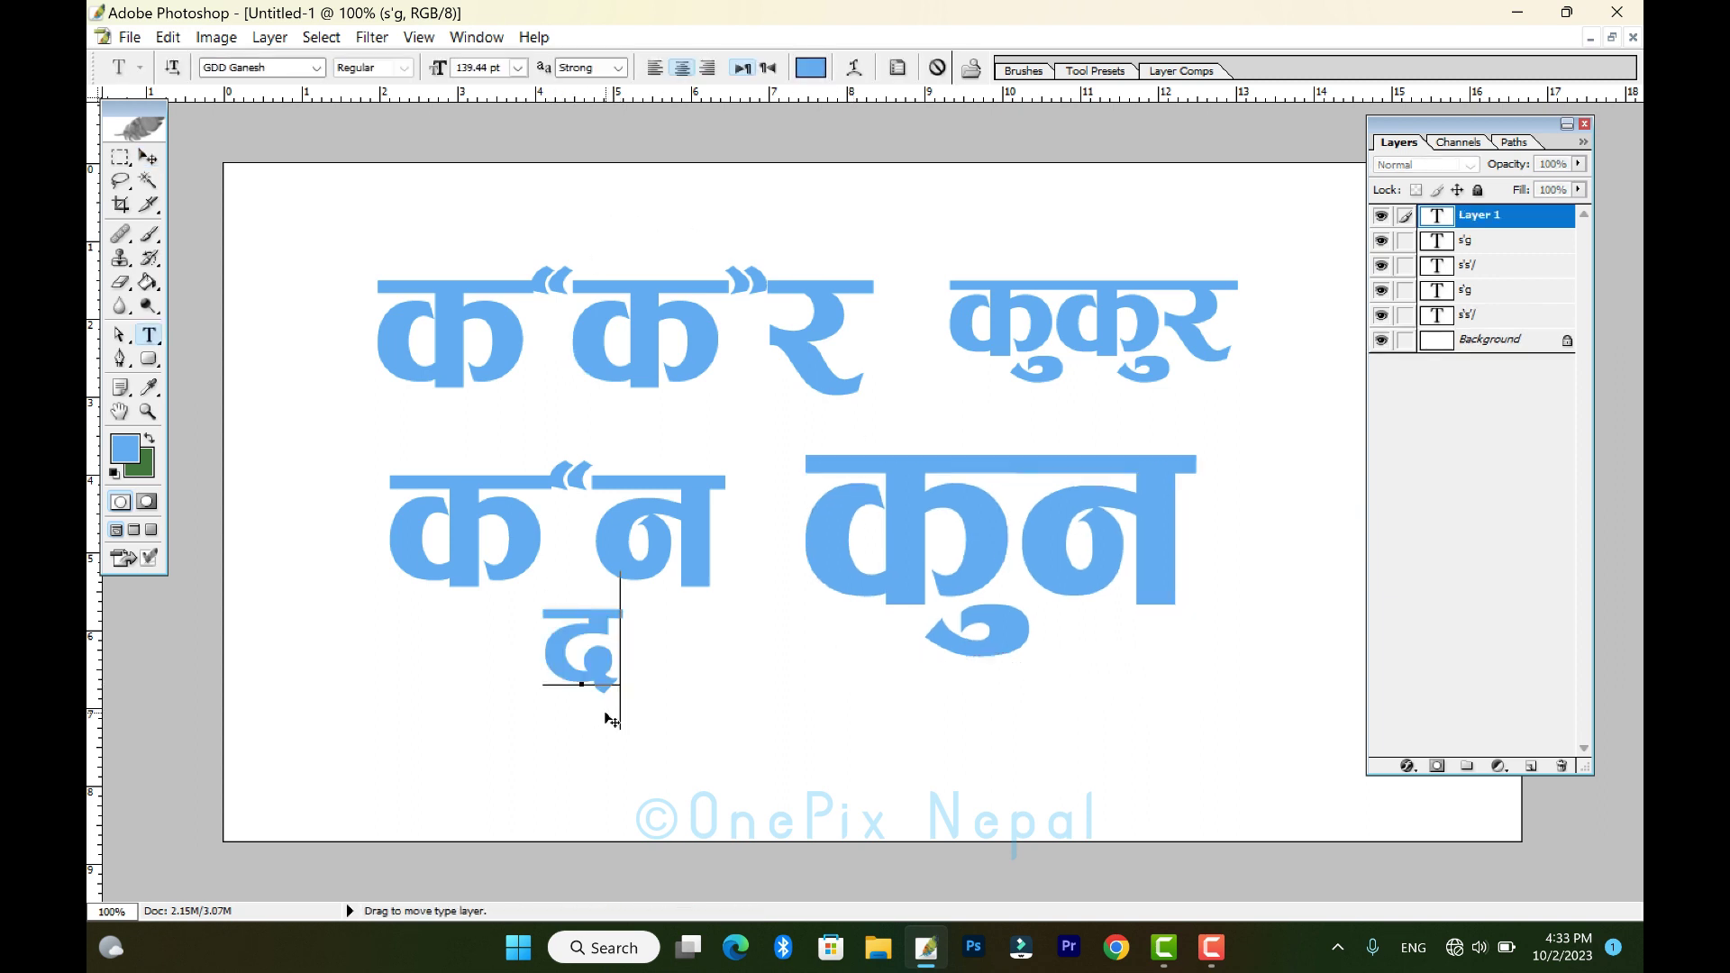
text("w)
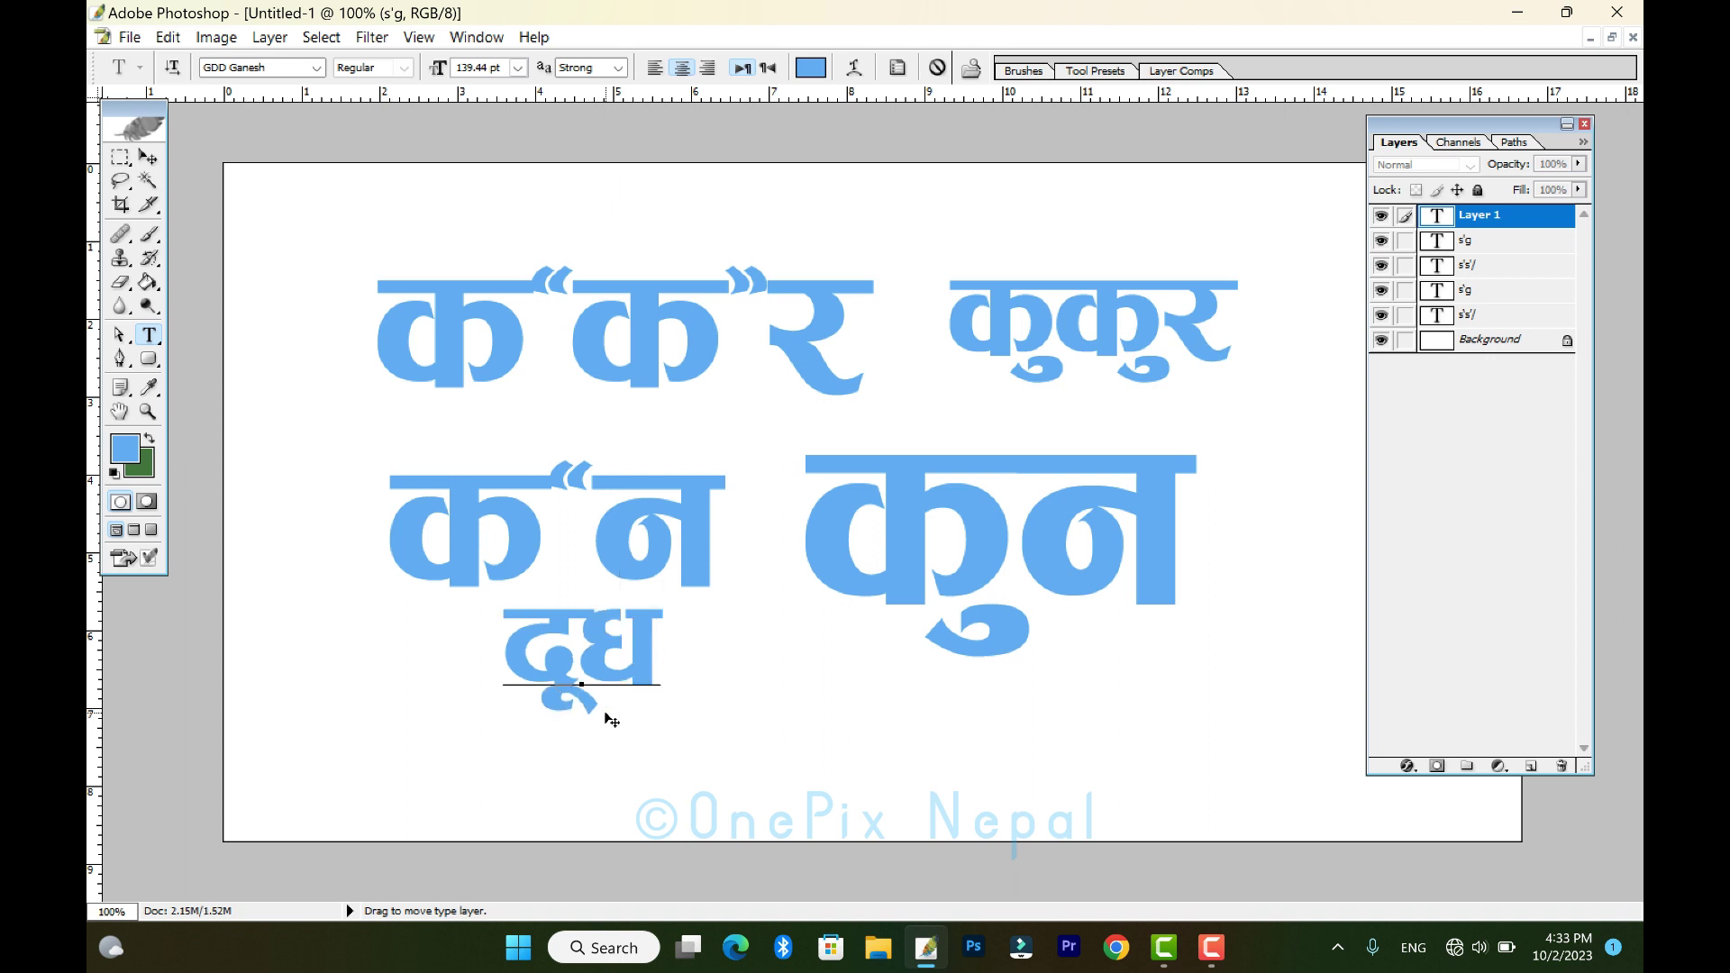
key(ctrl+Return)
key(v)
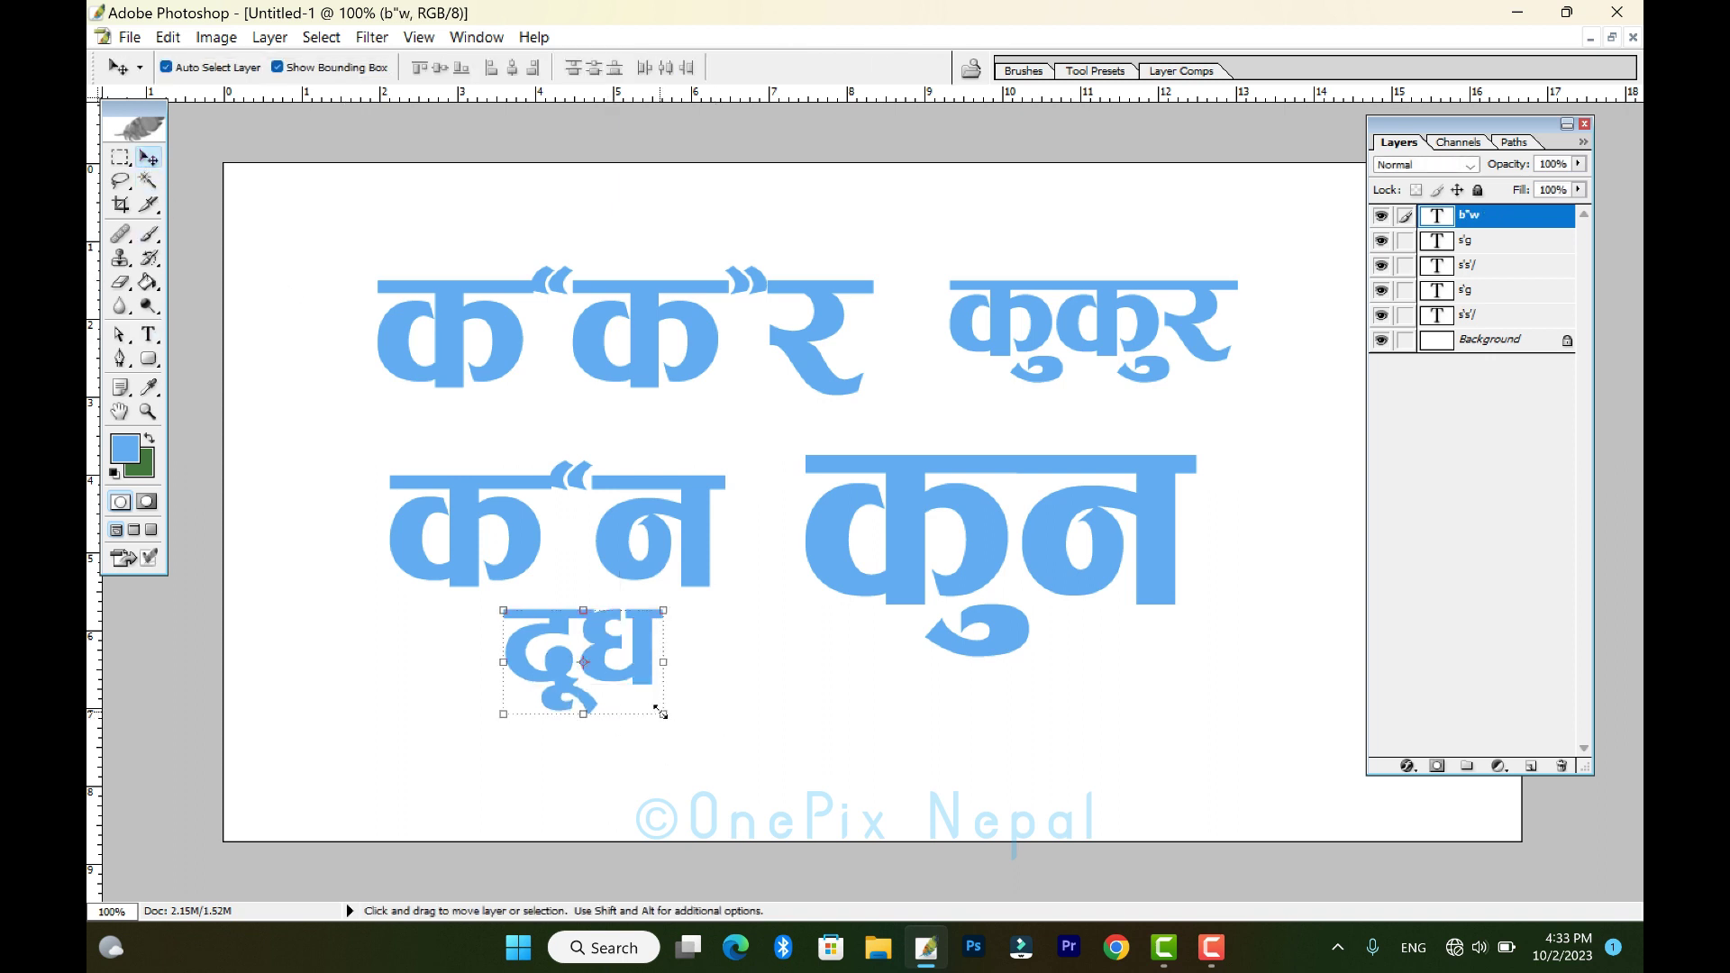
key(ctrl+t)
mouse_move(663, 714)
mouse_down()
mouse_move(746, 768)
mouse_move(734, 747)
mouse_up()
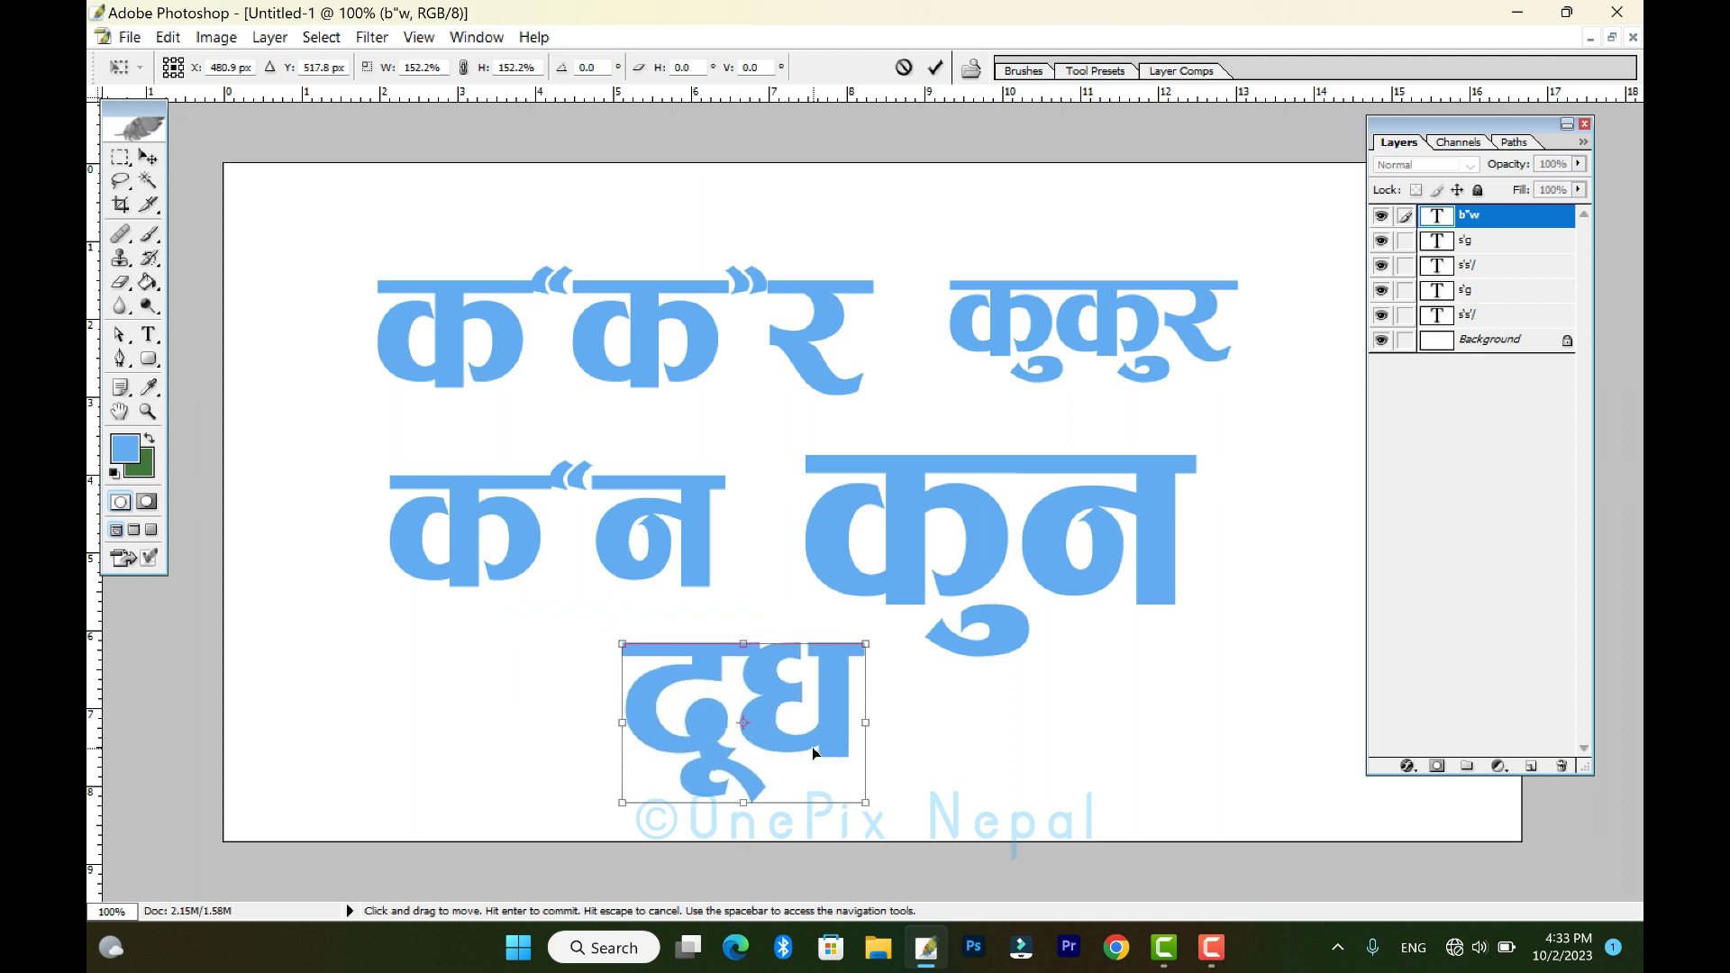
key(Return)
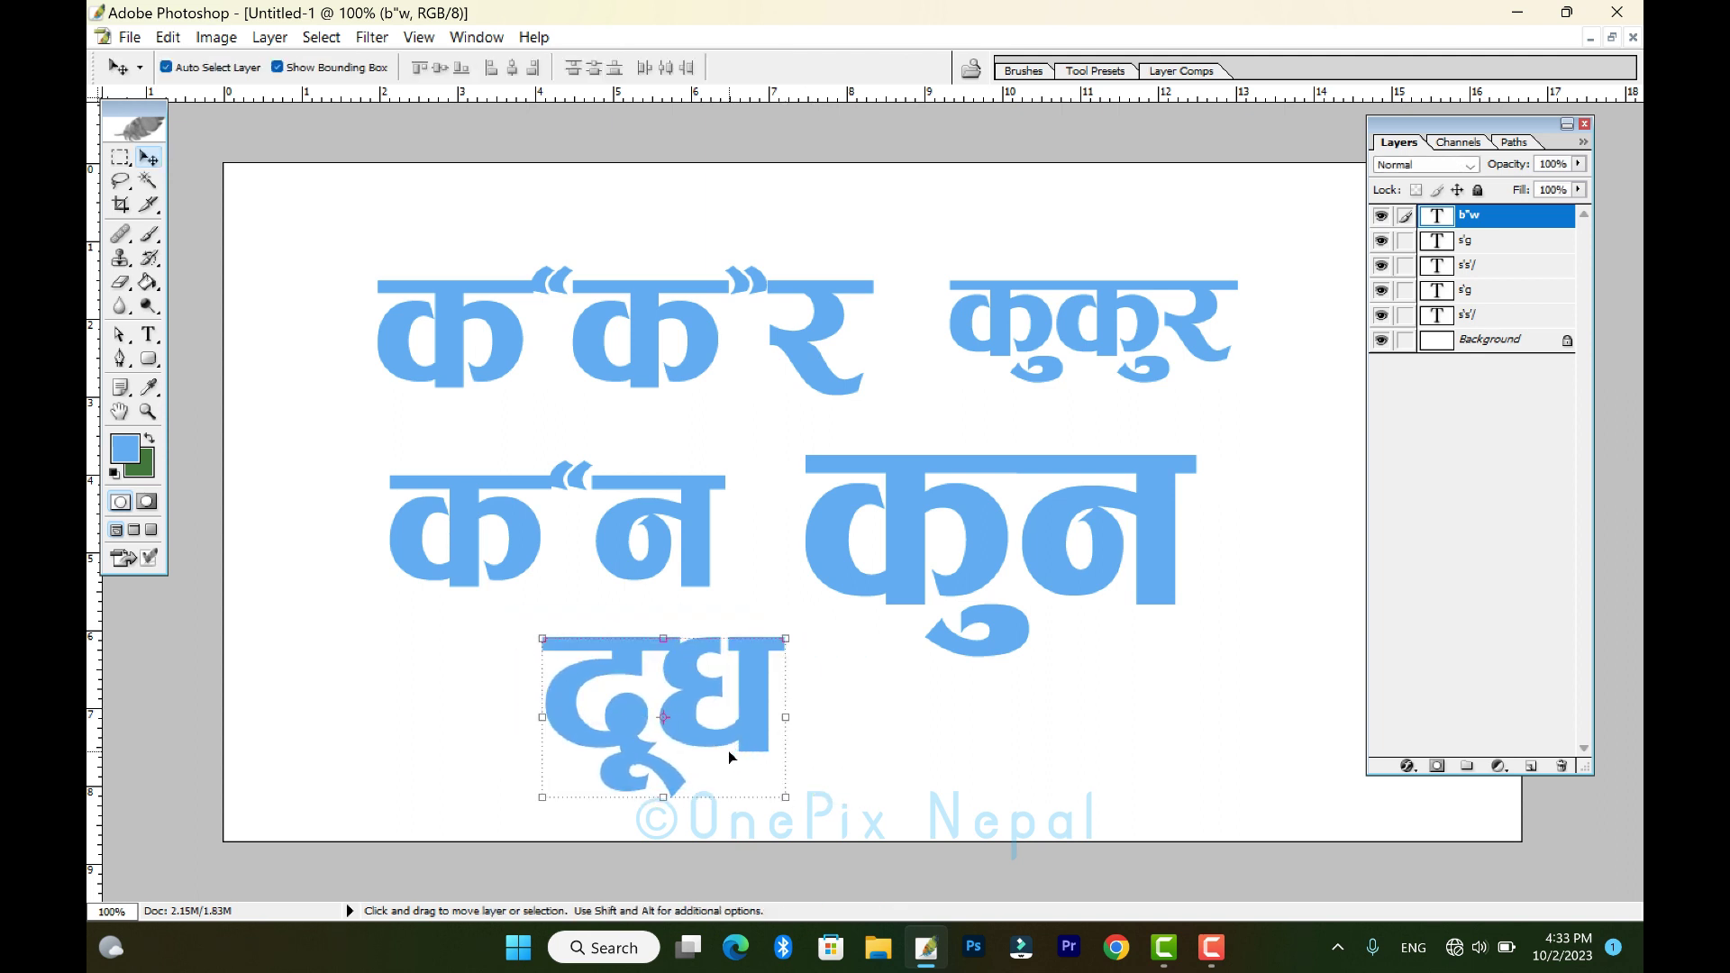
Quit Photoshop CS without saving and create a new 16 × 12 cm document in Photoshop 2023.
click(1628, 15)
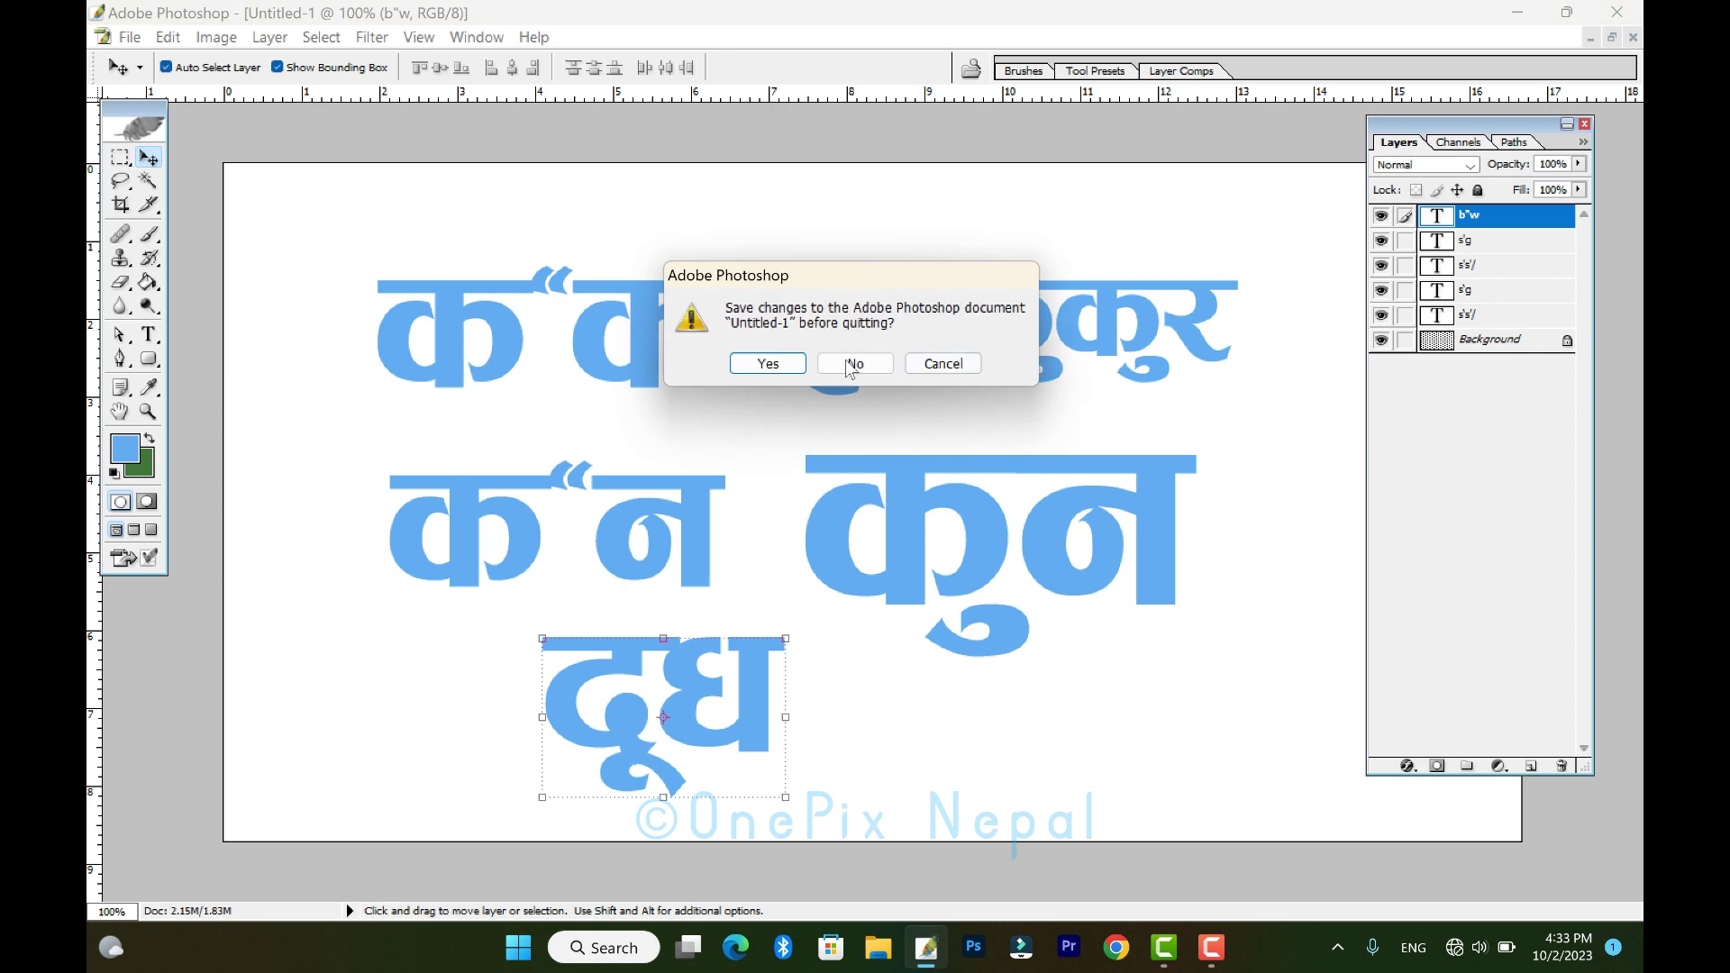
click(850, 365)
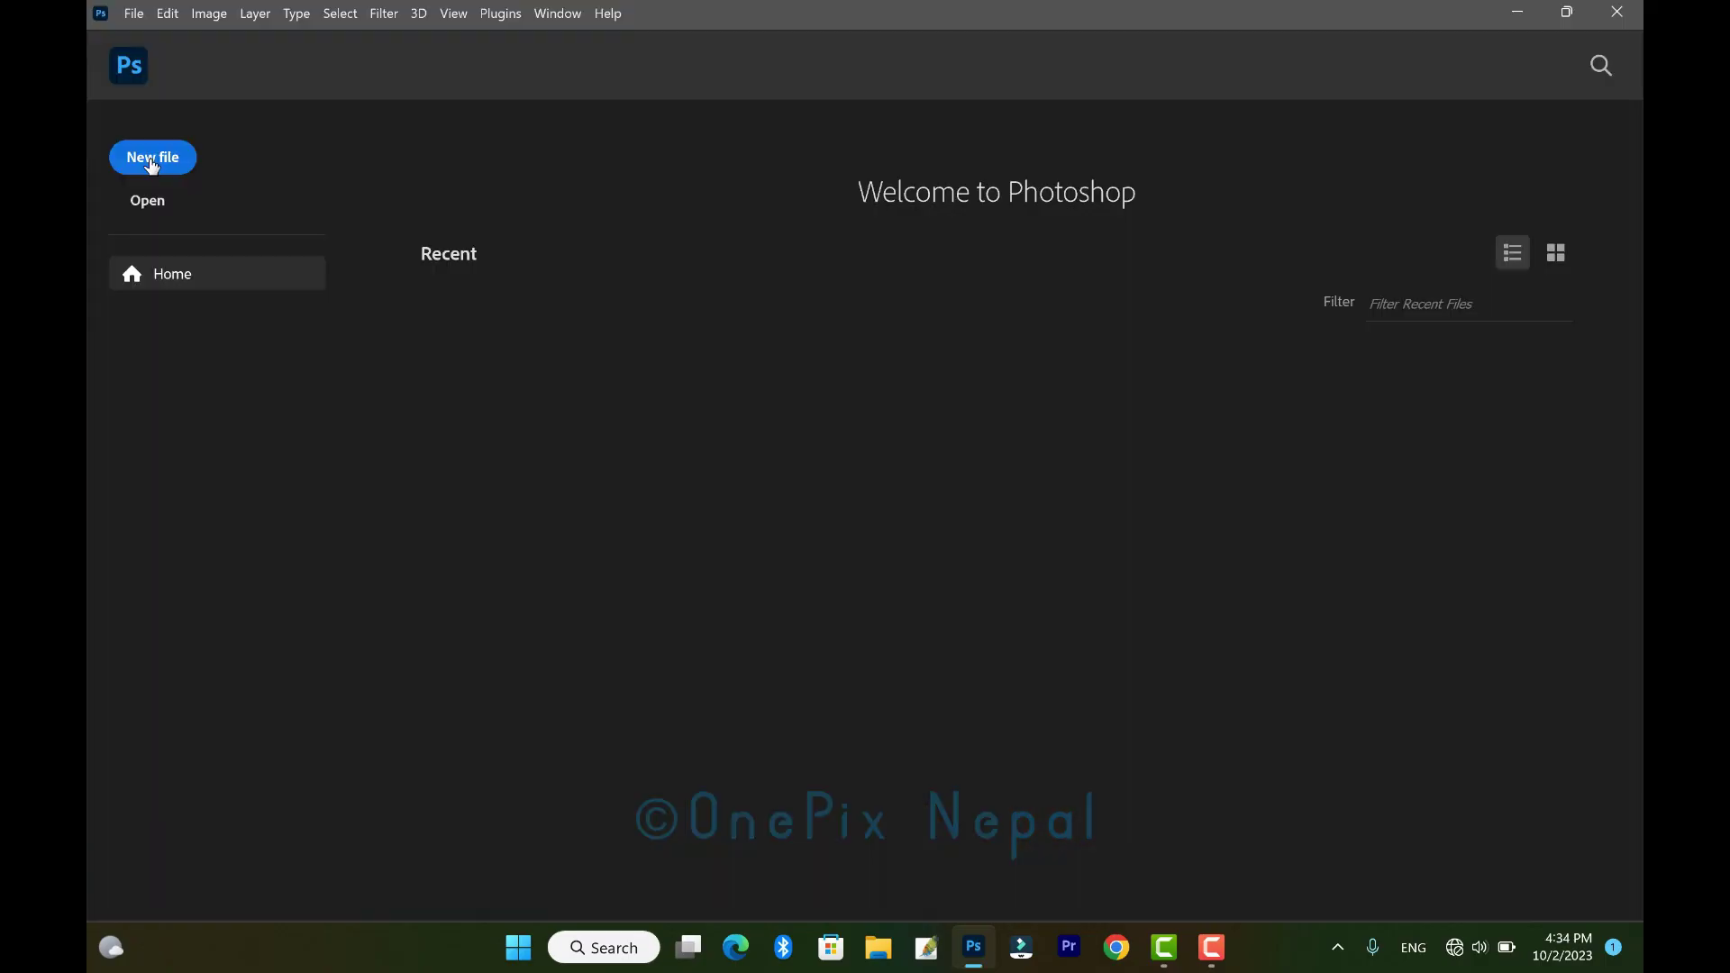
click(151, 159)
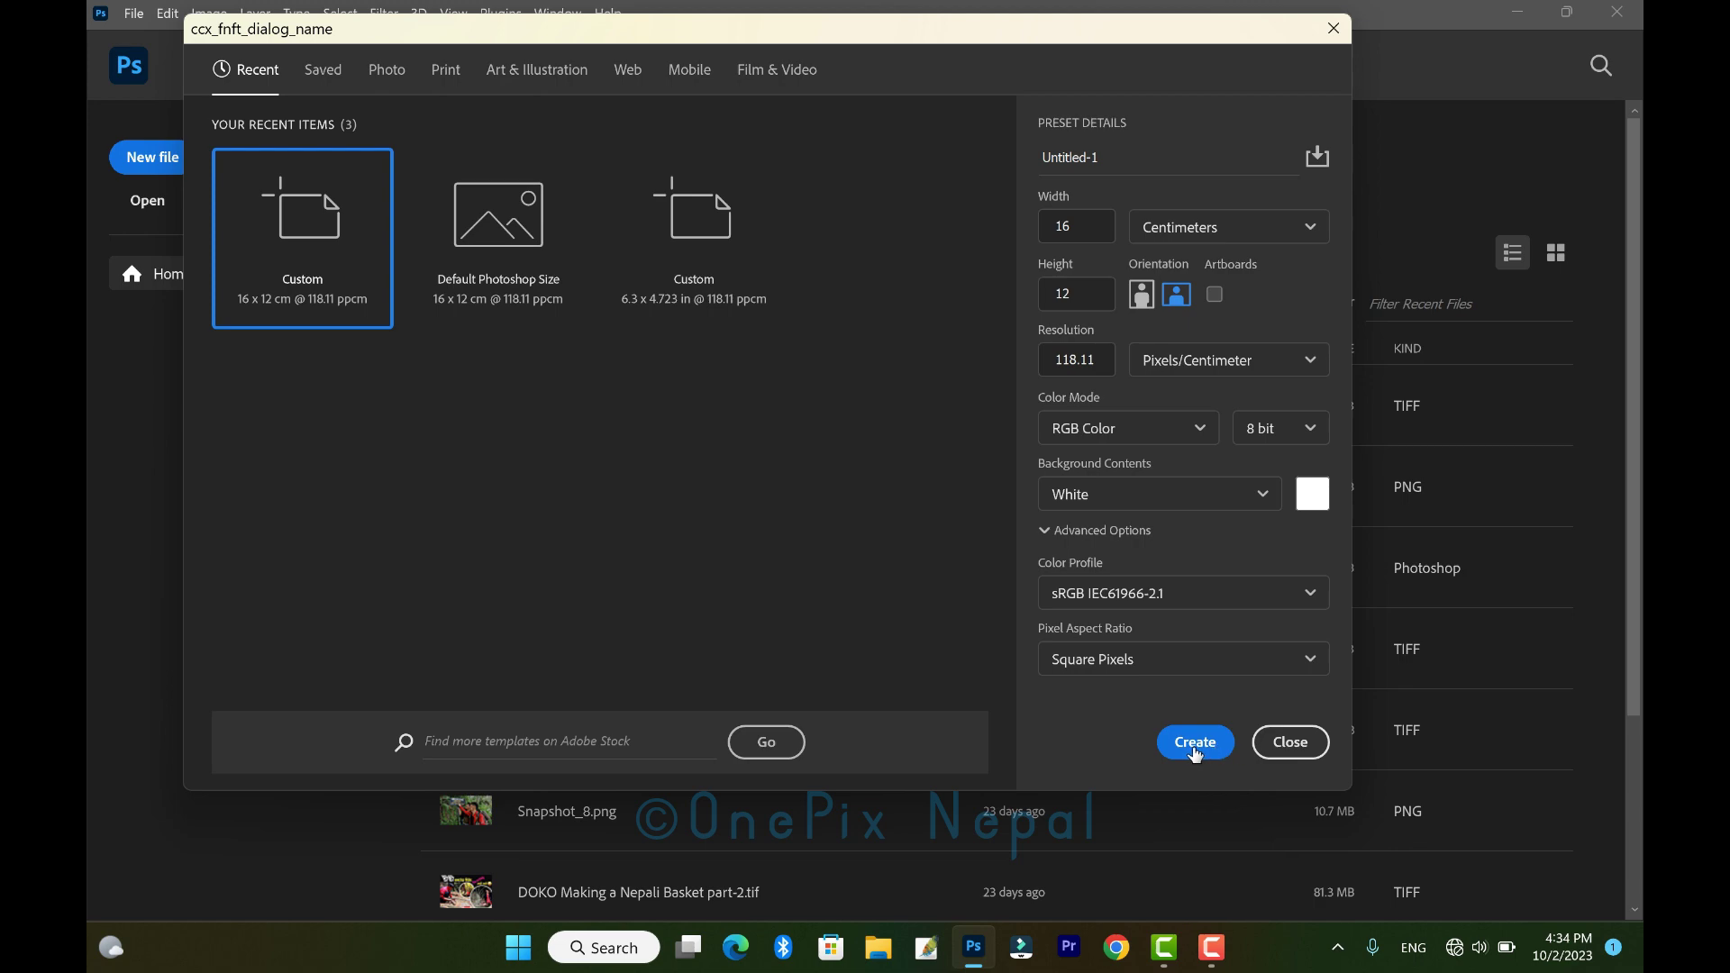
click(1195, 744)
Search 'ado' in the Start menu and launch Adobe Photoshop 2023.
click(519, 948)
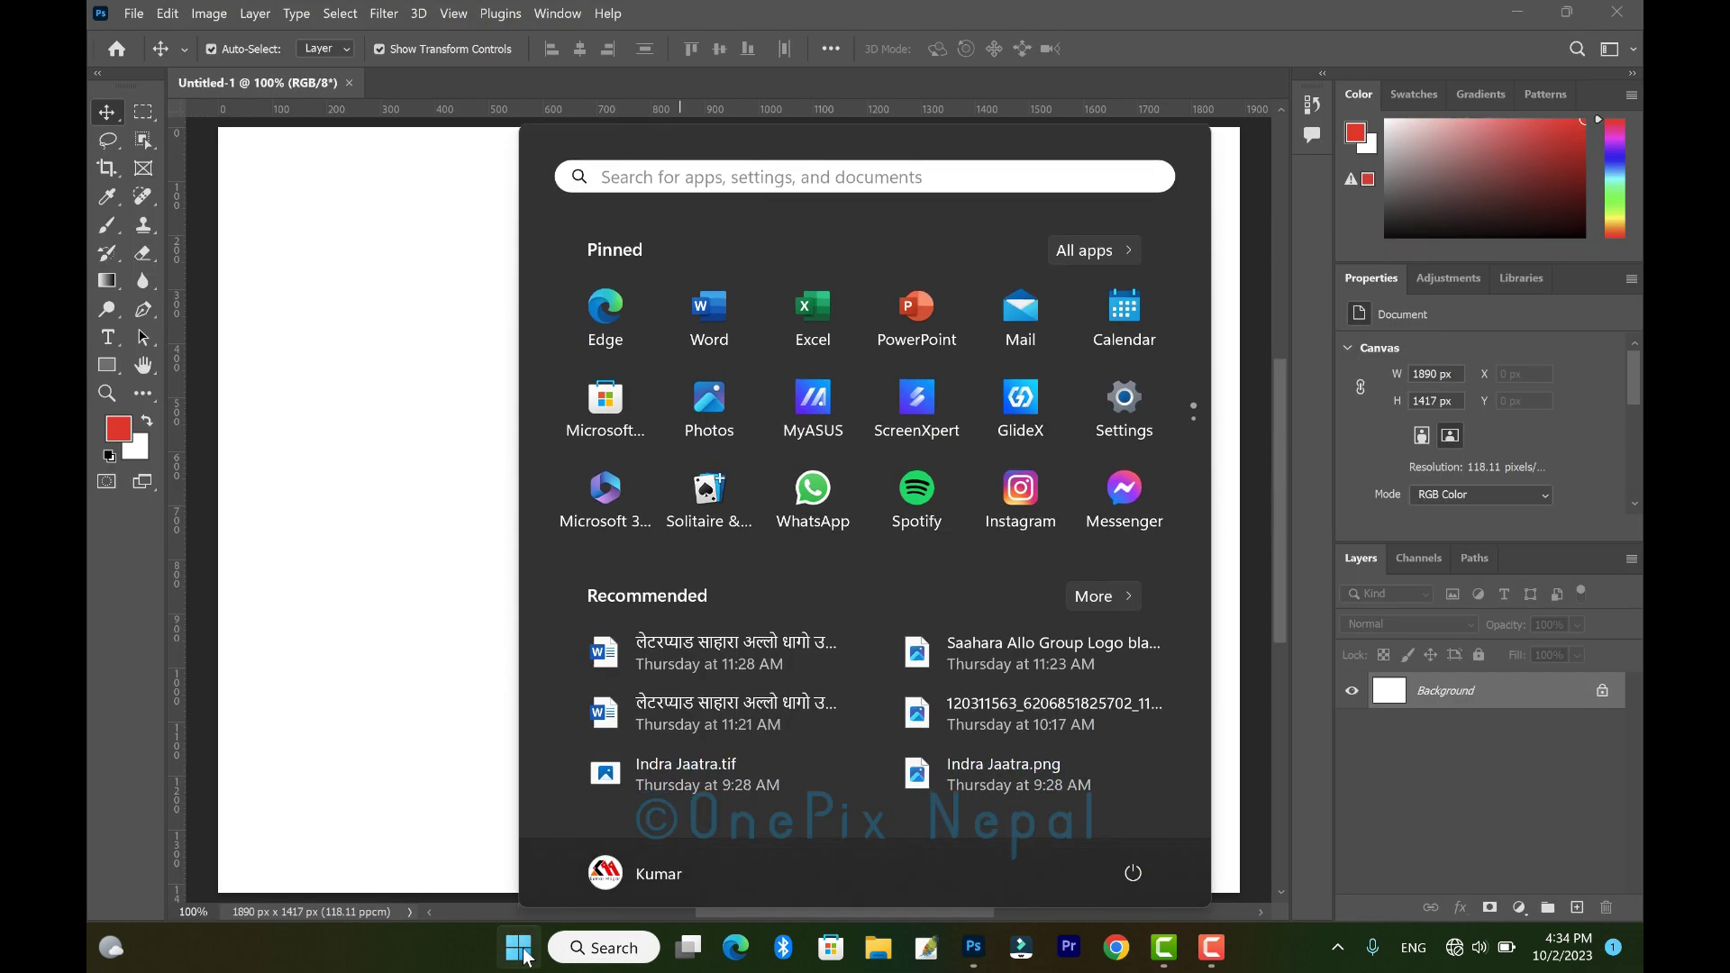
text(ad)
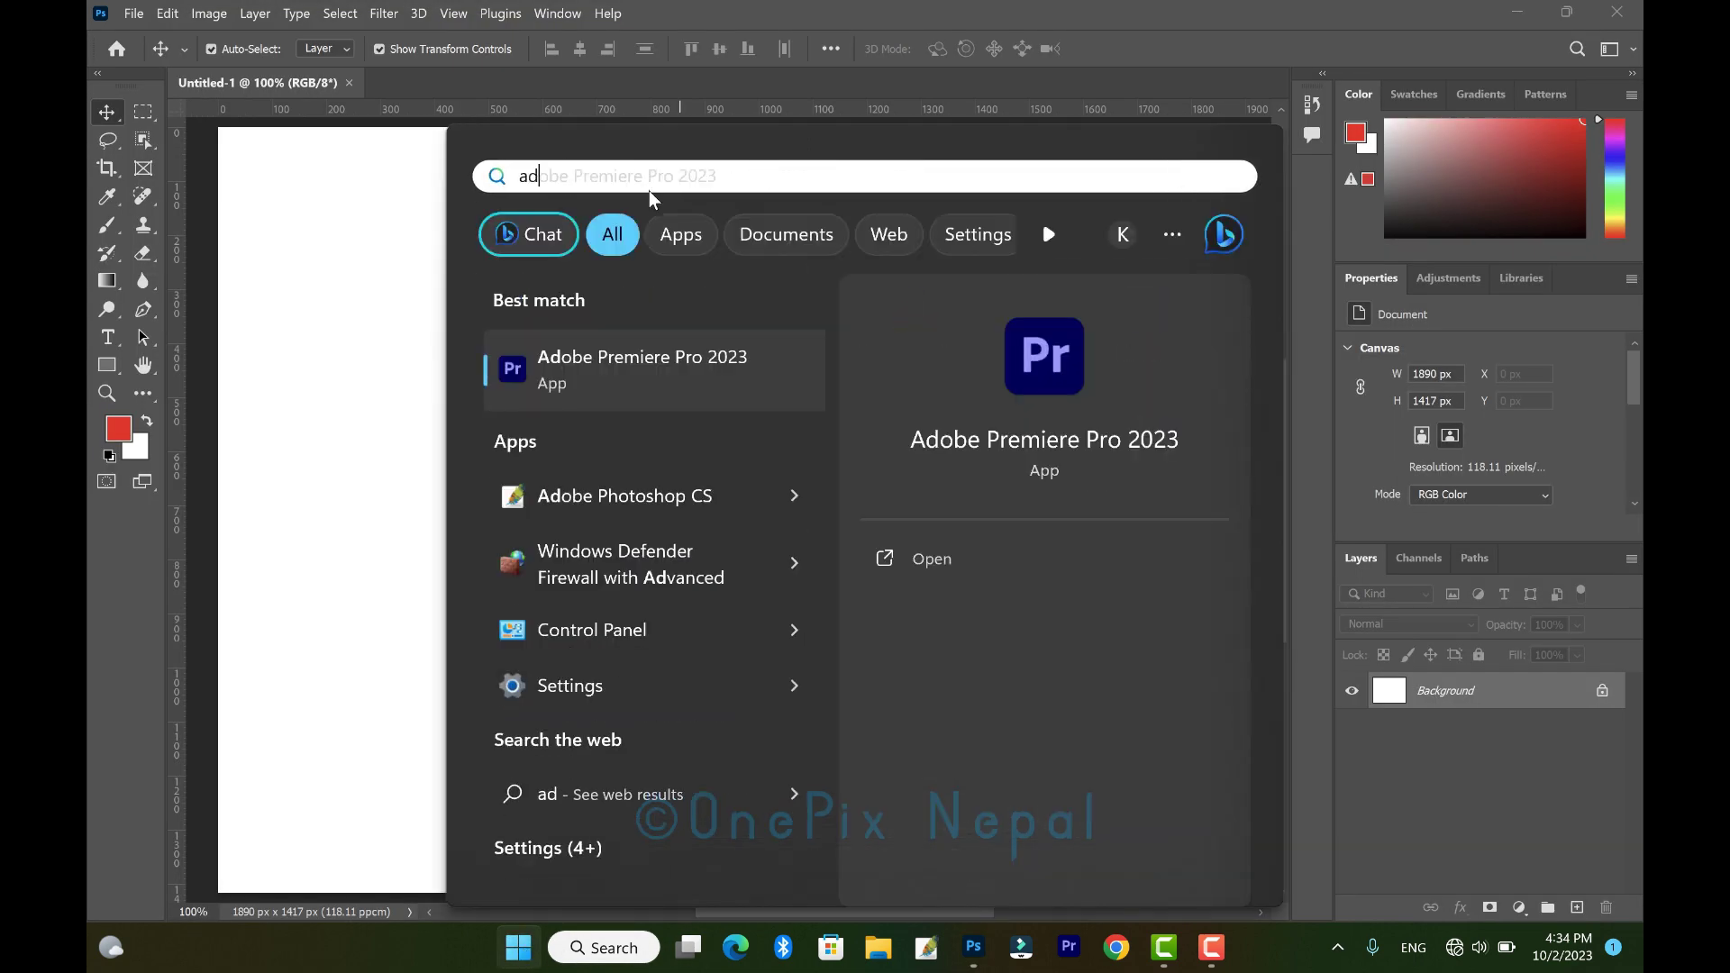
text(o)
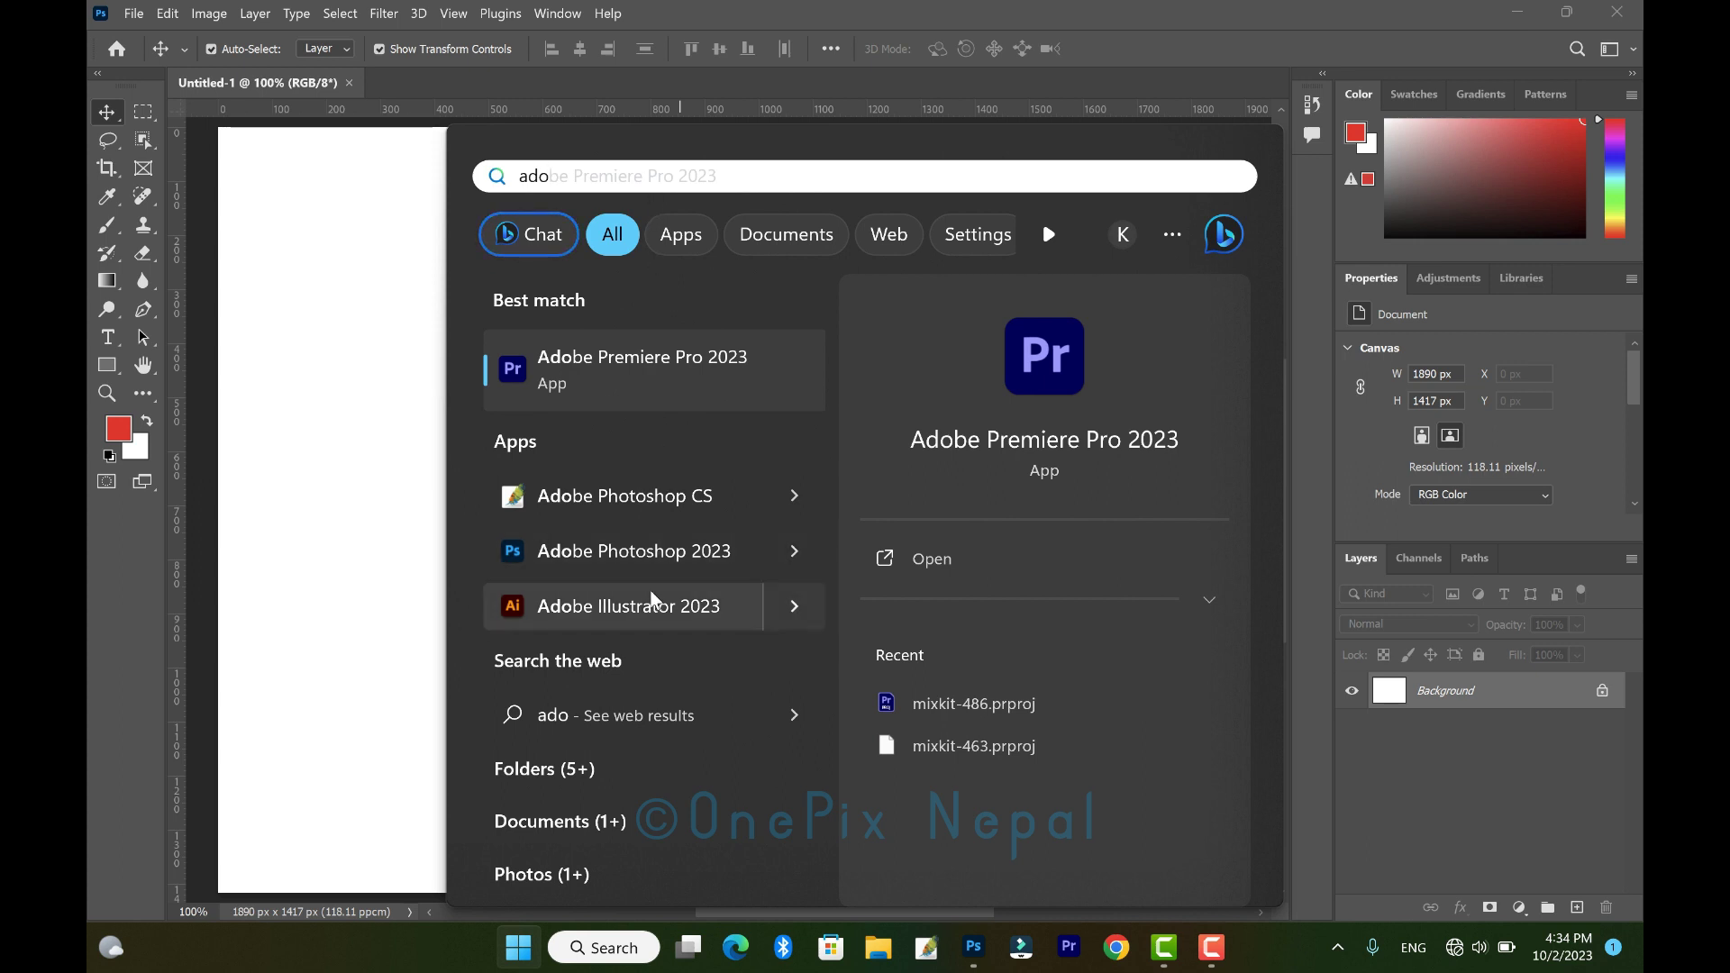
drag(463, 526, 759, 577)
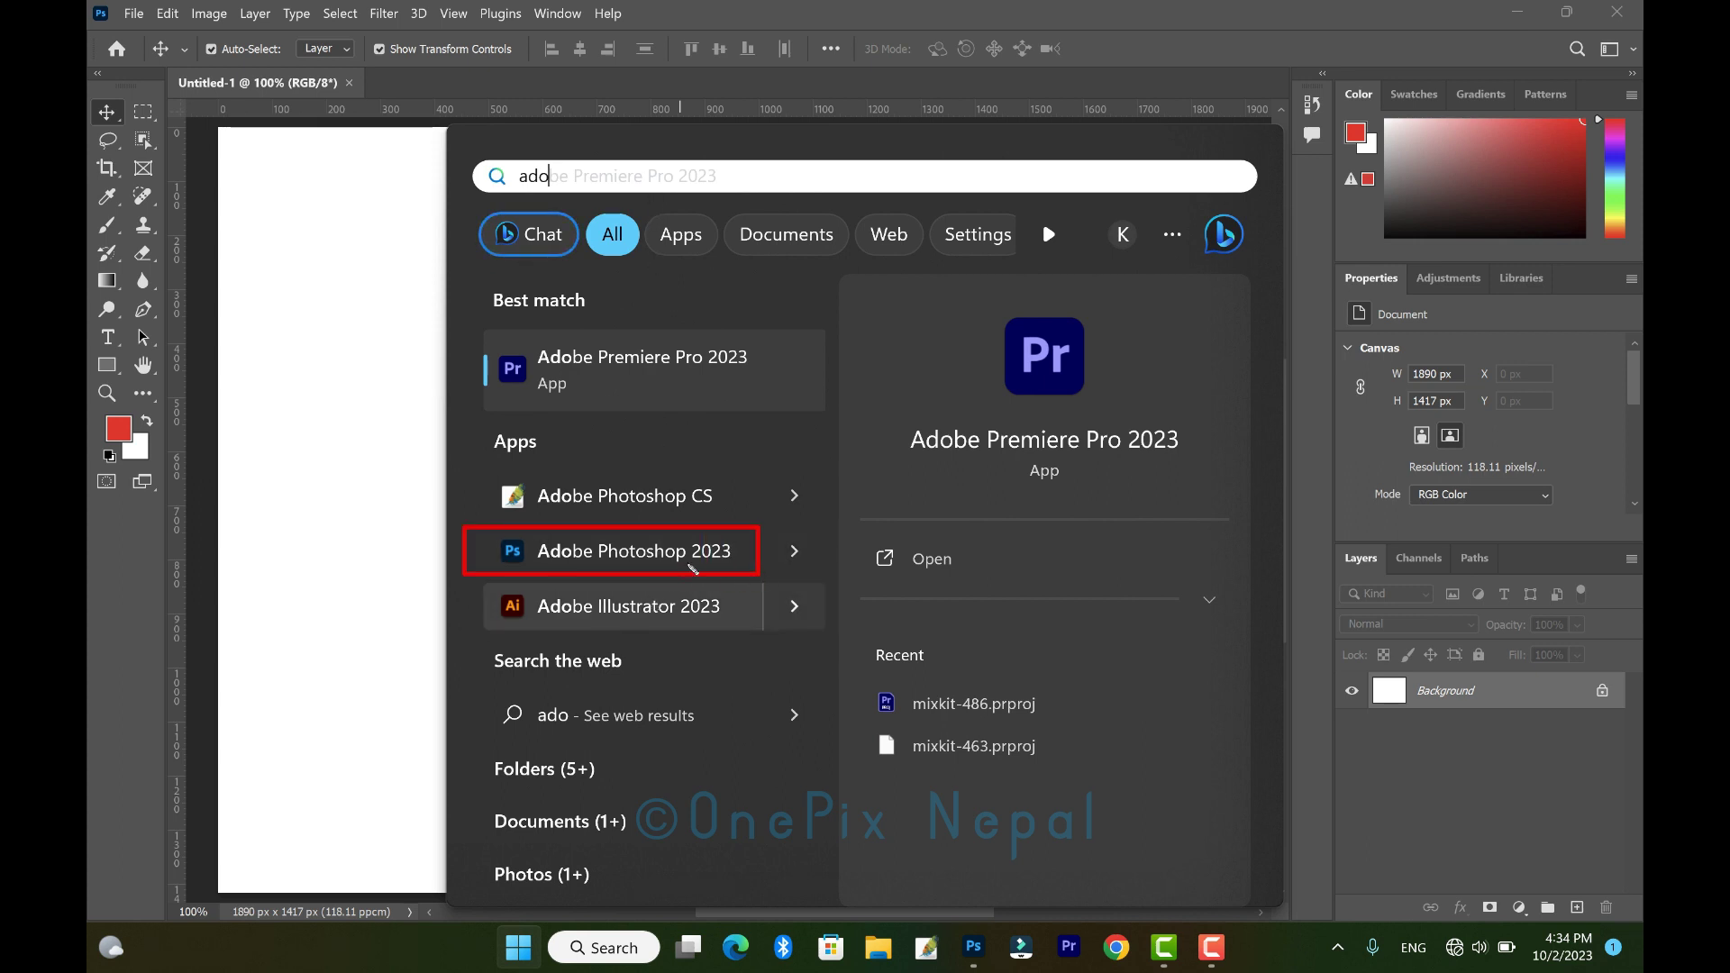
click(692, 563)
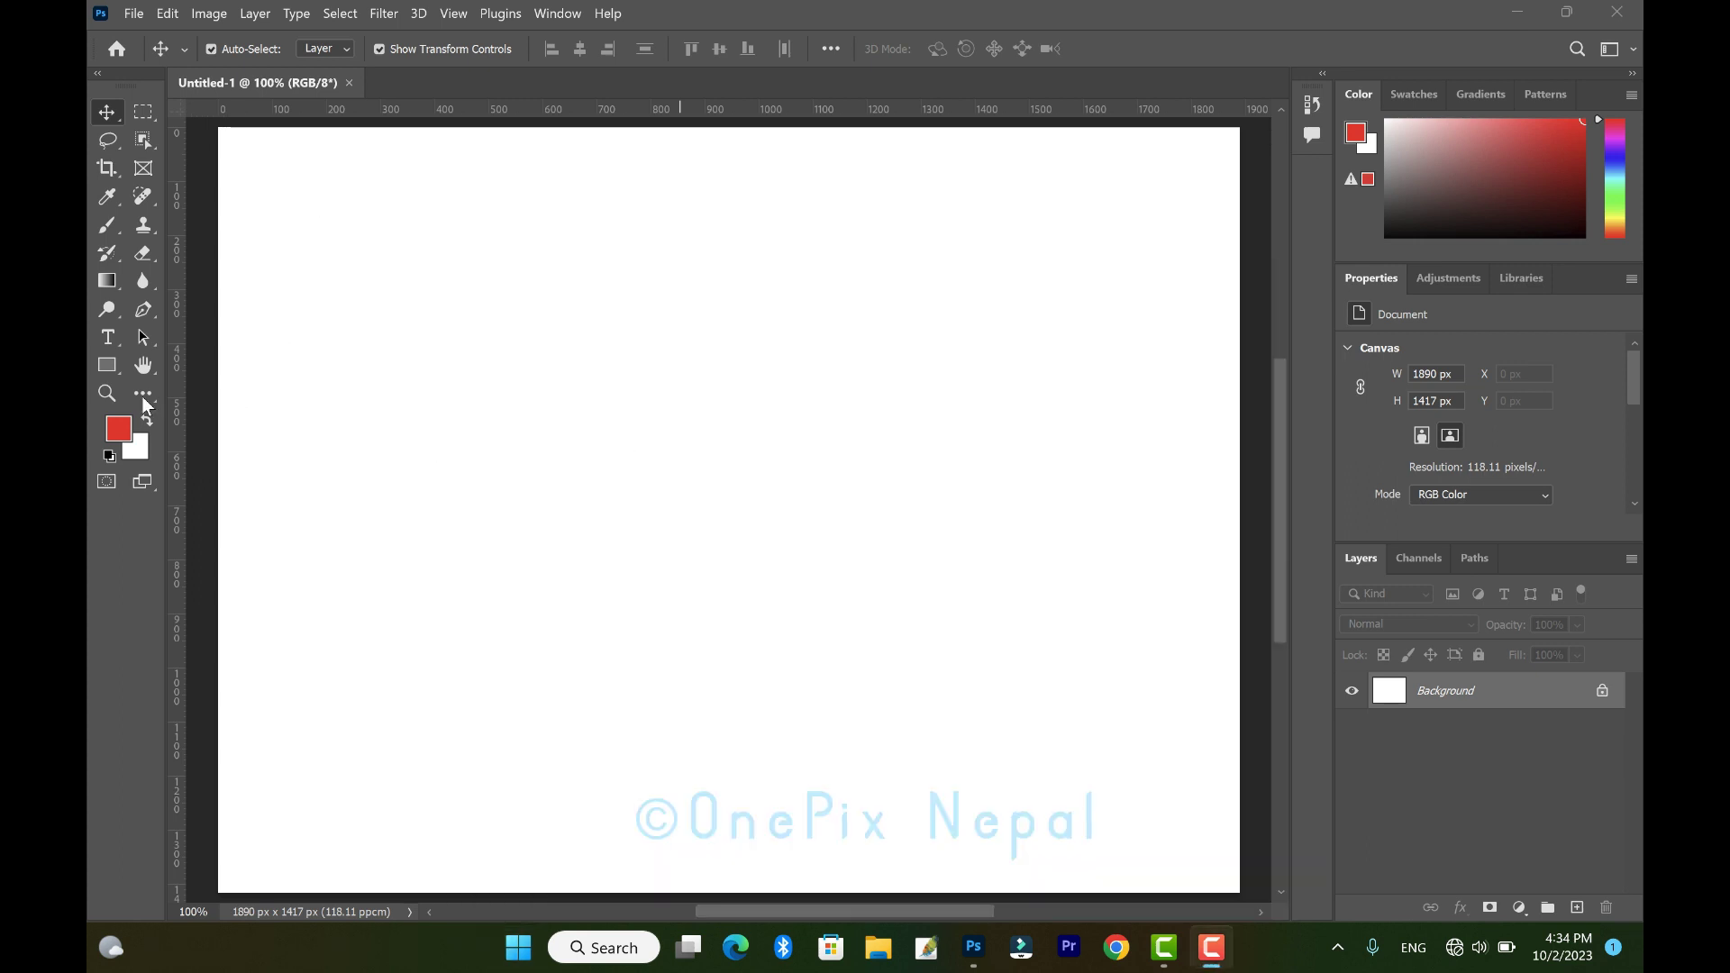
Add a text layer, replace the placeholder with क, and set it to 120 pt.
click(107, 337)
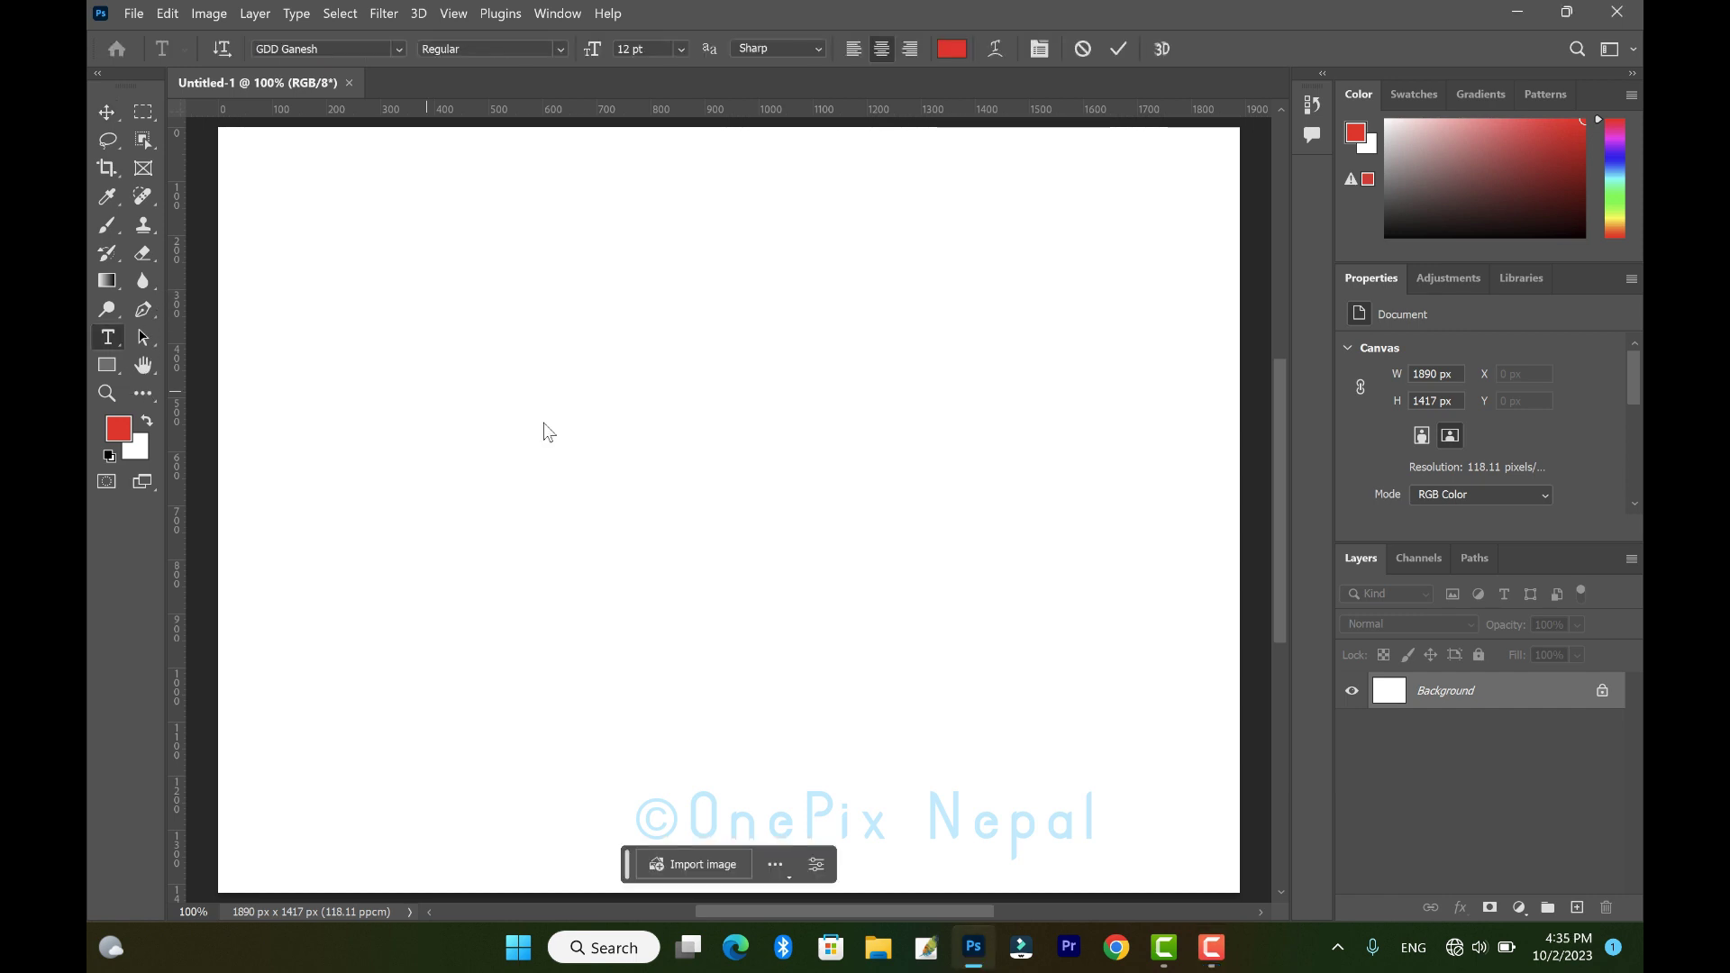
click(426, 393)
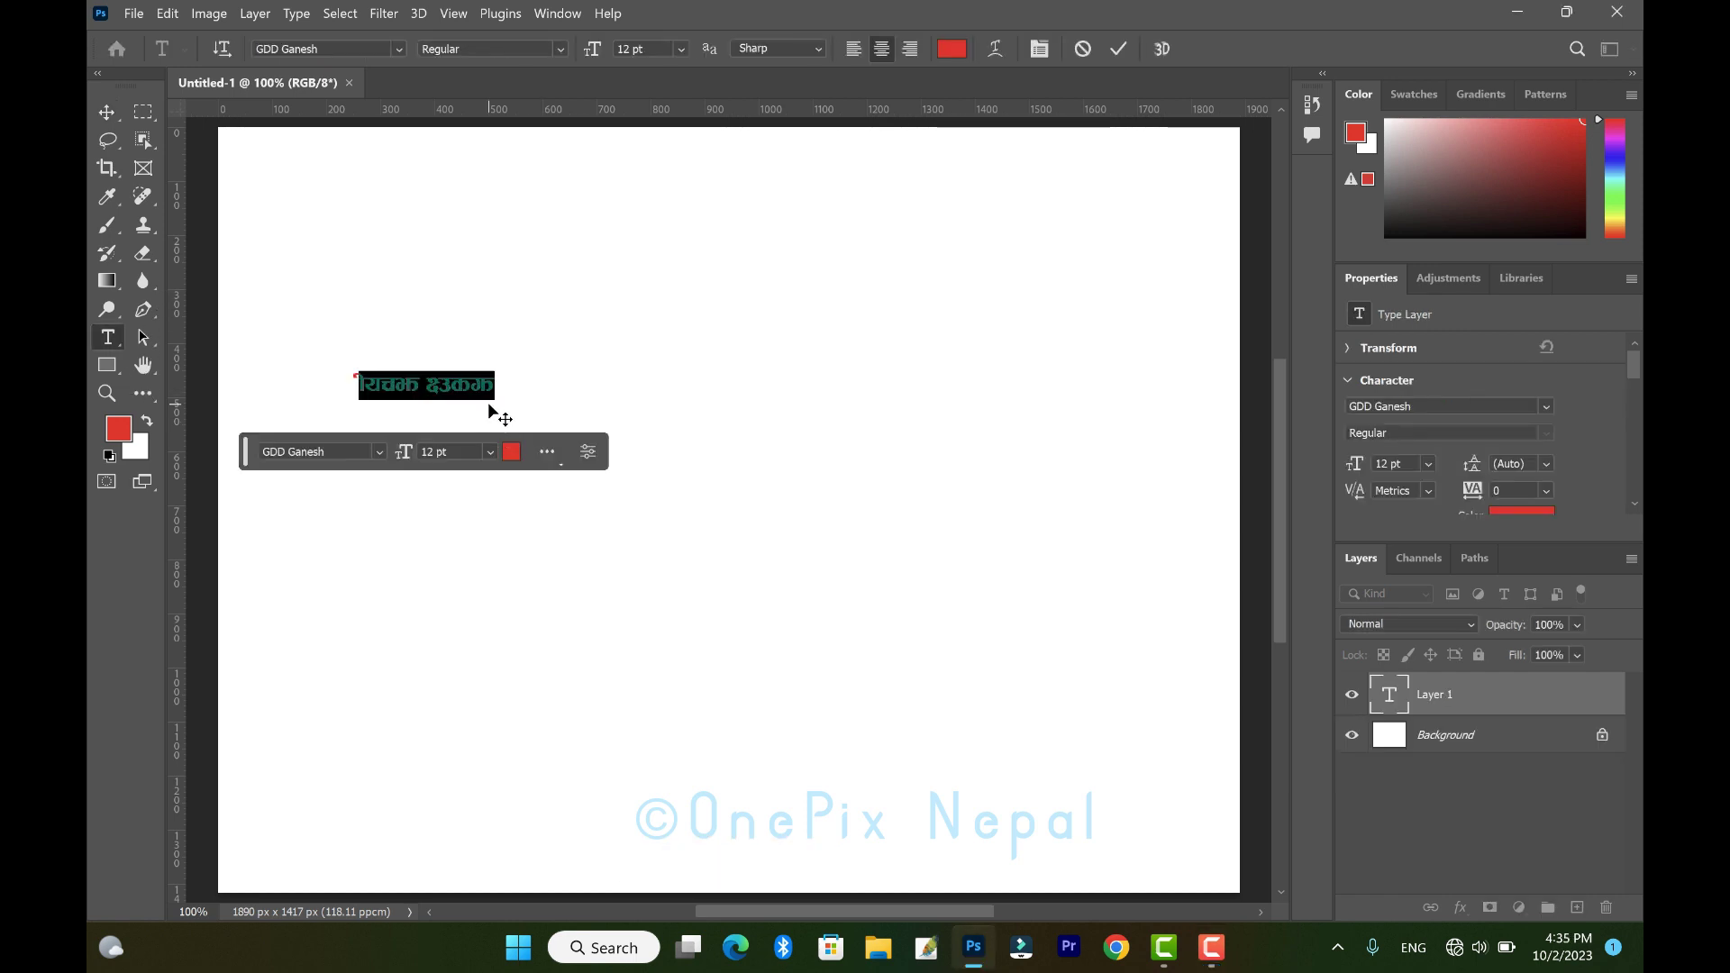
click(480, 385)
drag(481, 385, 316, 394)
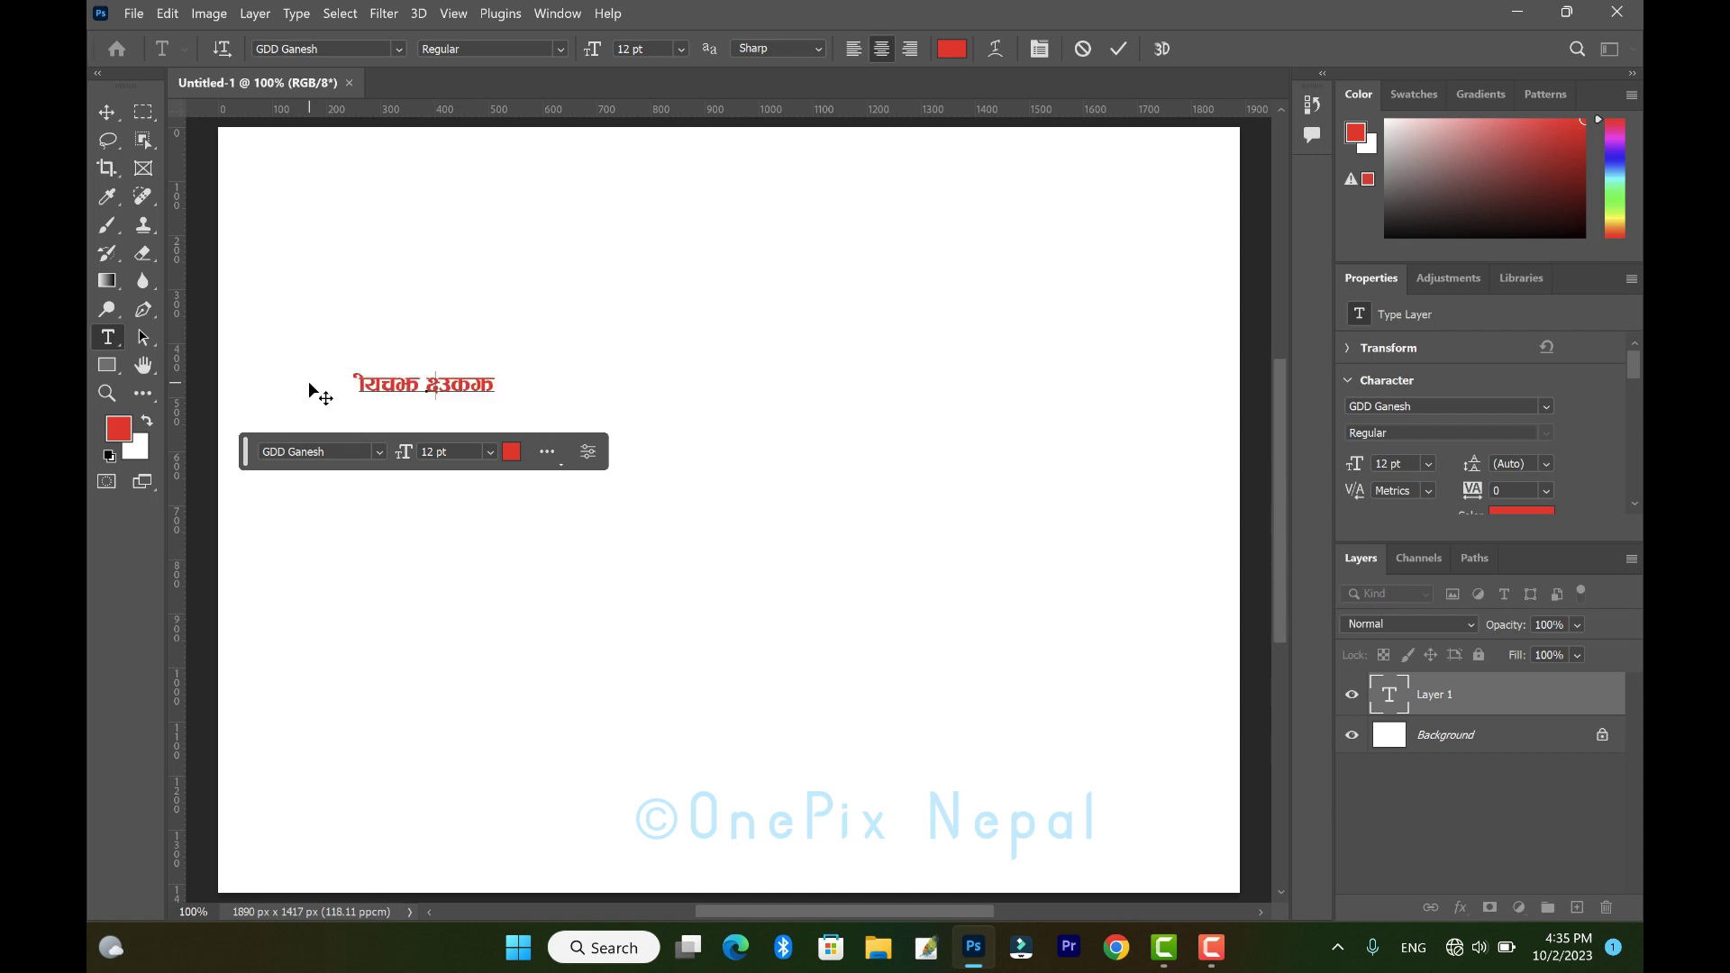
text(क)
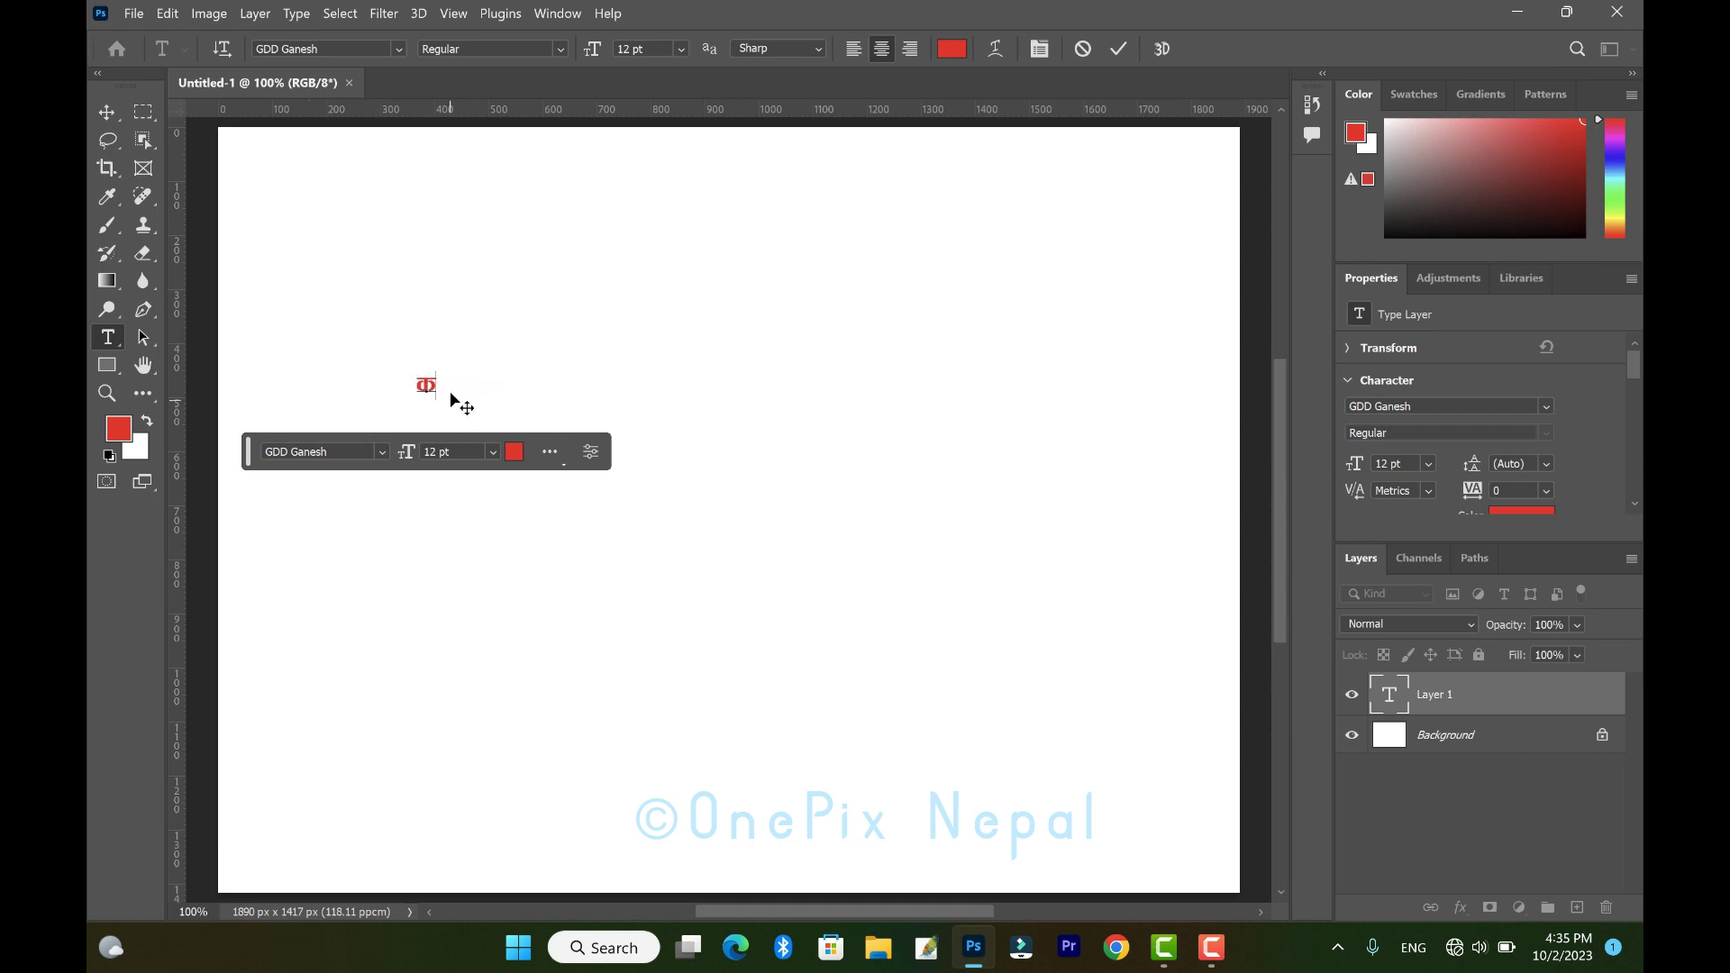
drag(445, 384, 363, 380)
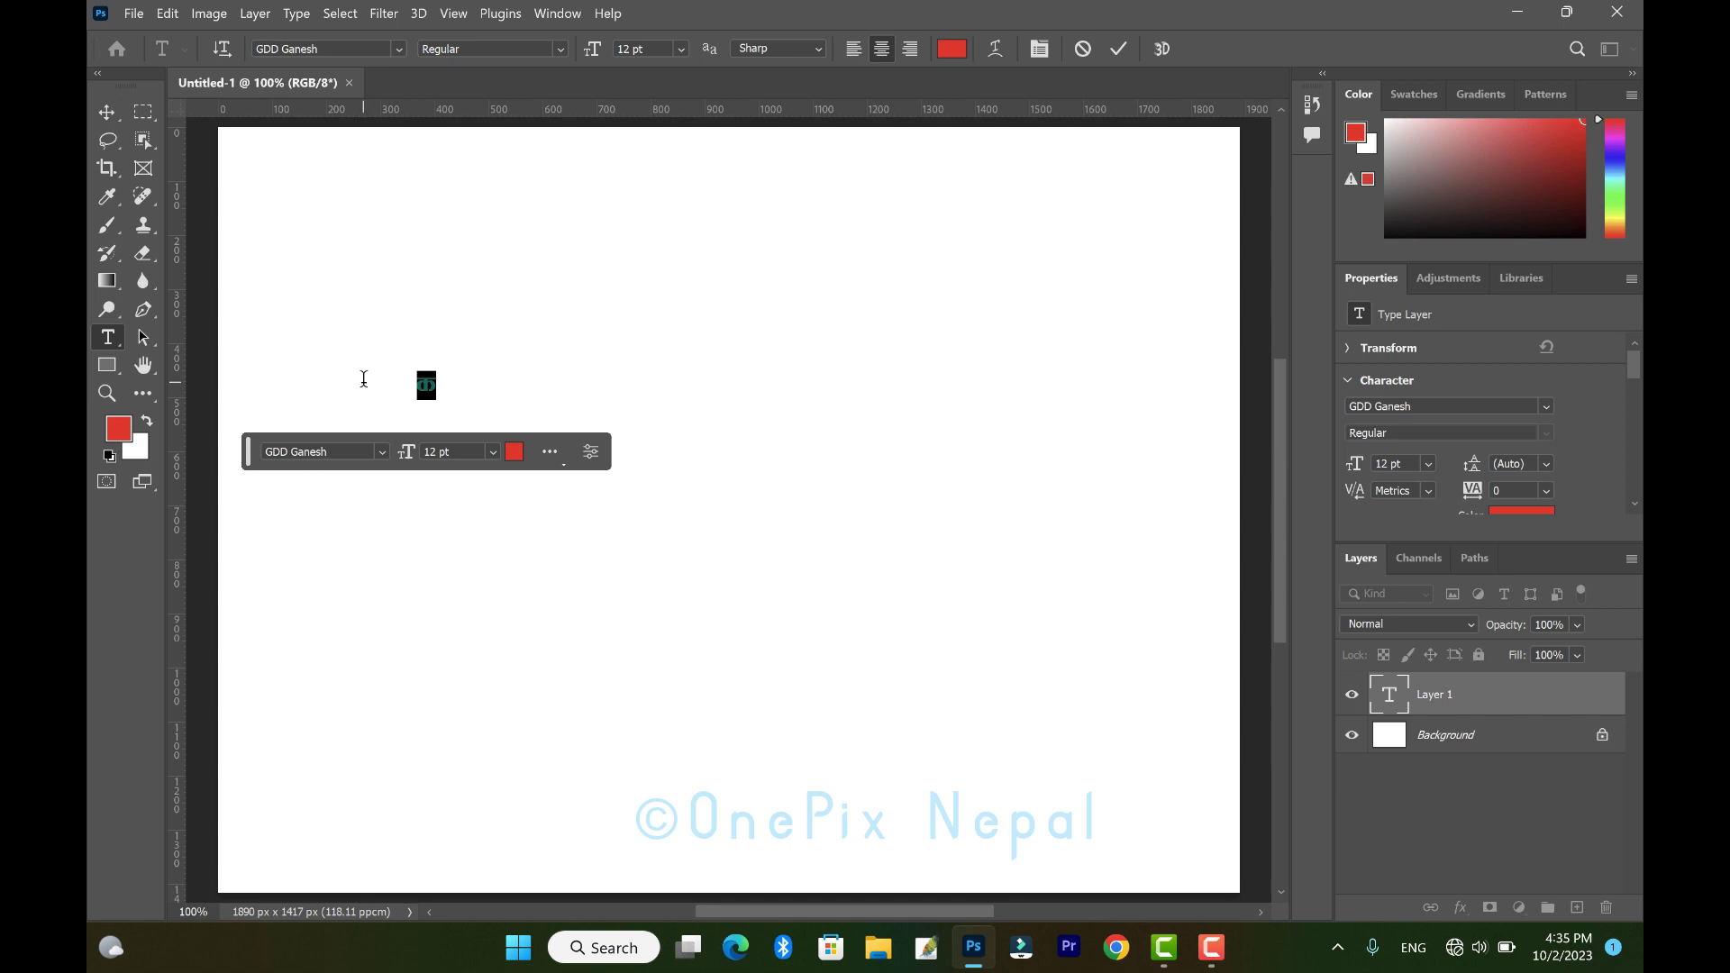
click(632, 50)
text(0)
key(Return)
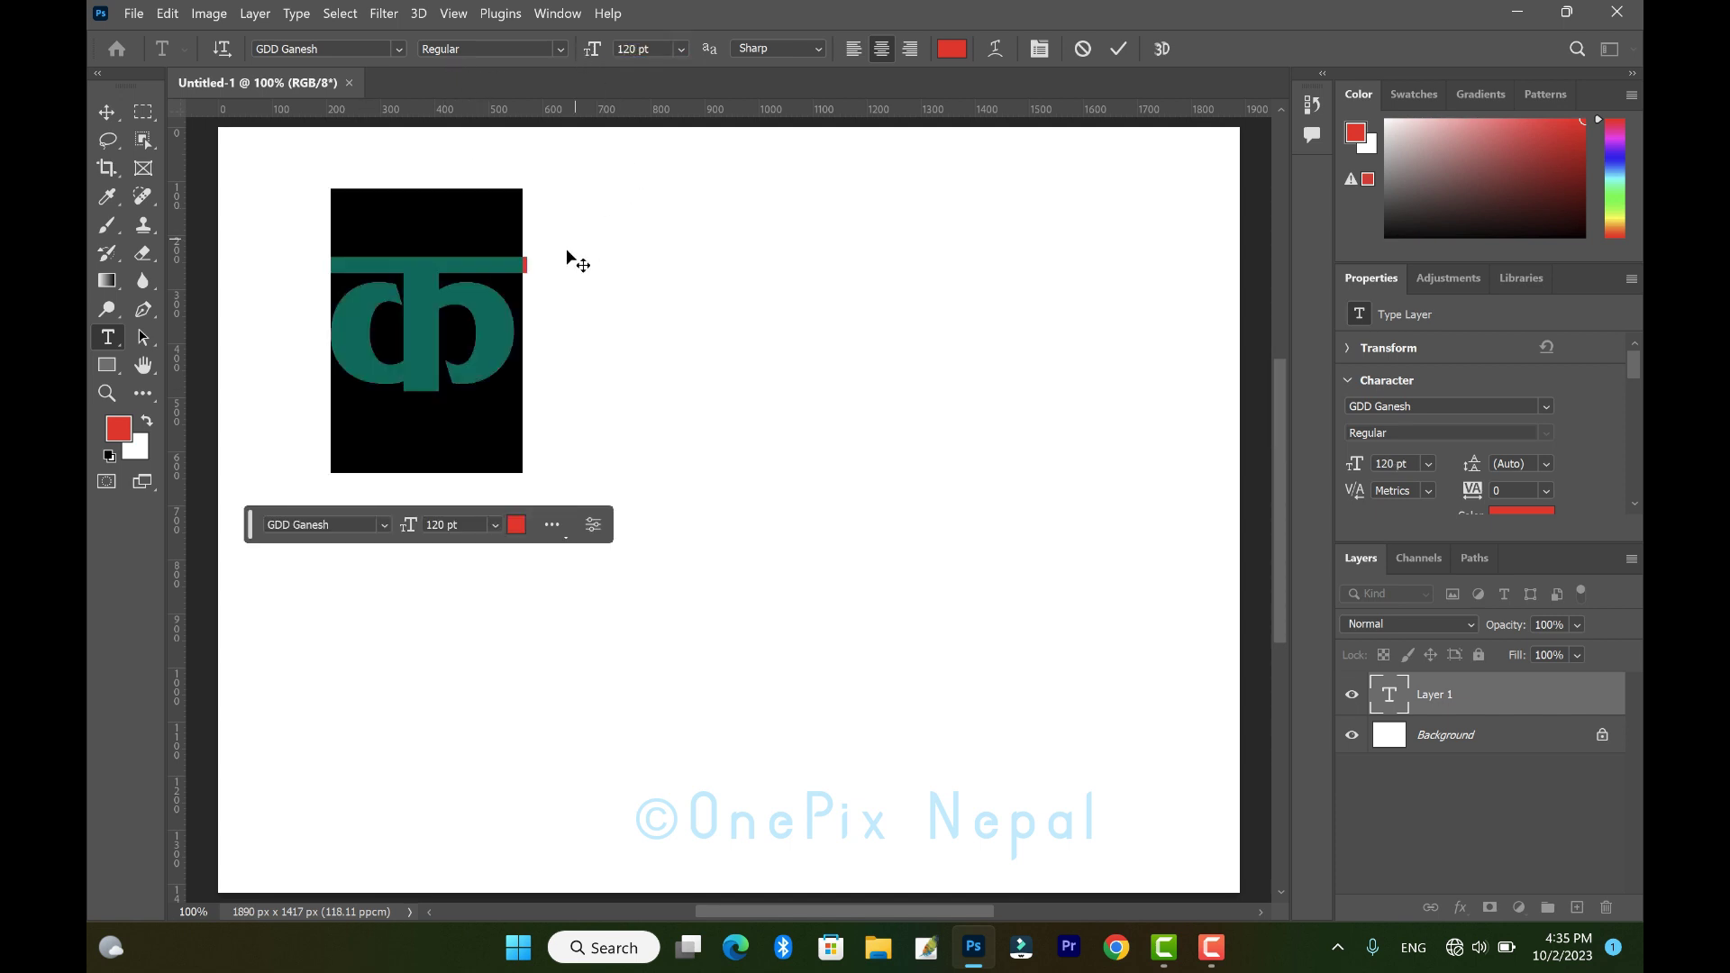
Finish typing क”क”र, commit it, and move it fully onto the canvas.
click(505, 328)
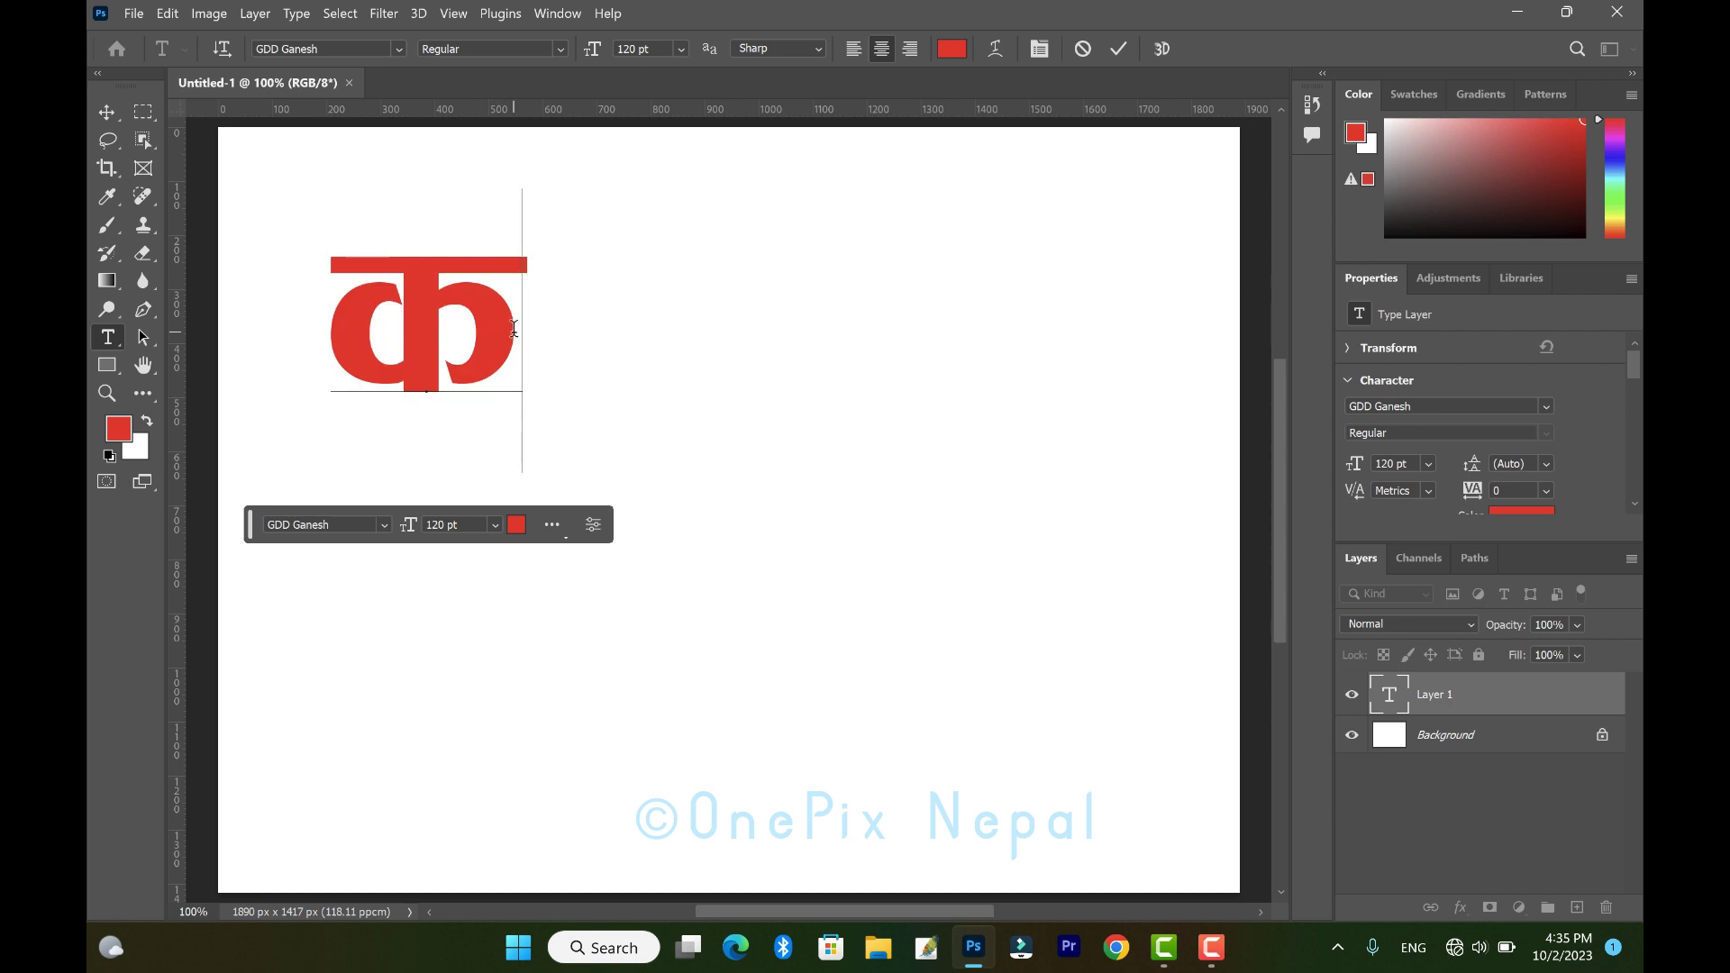
text("s)
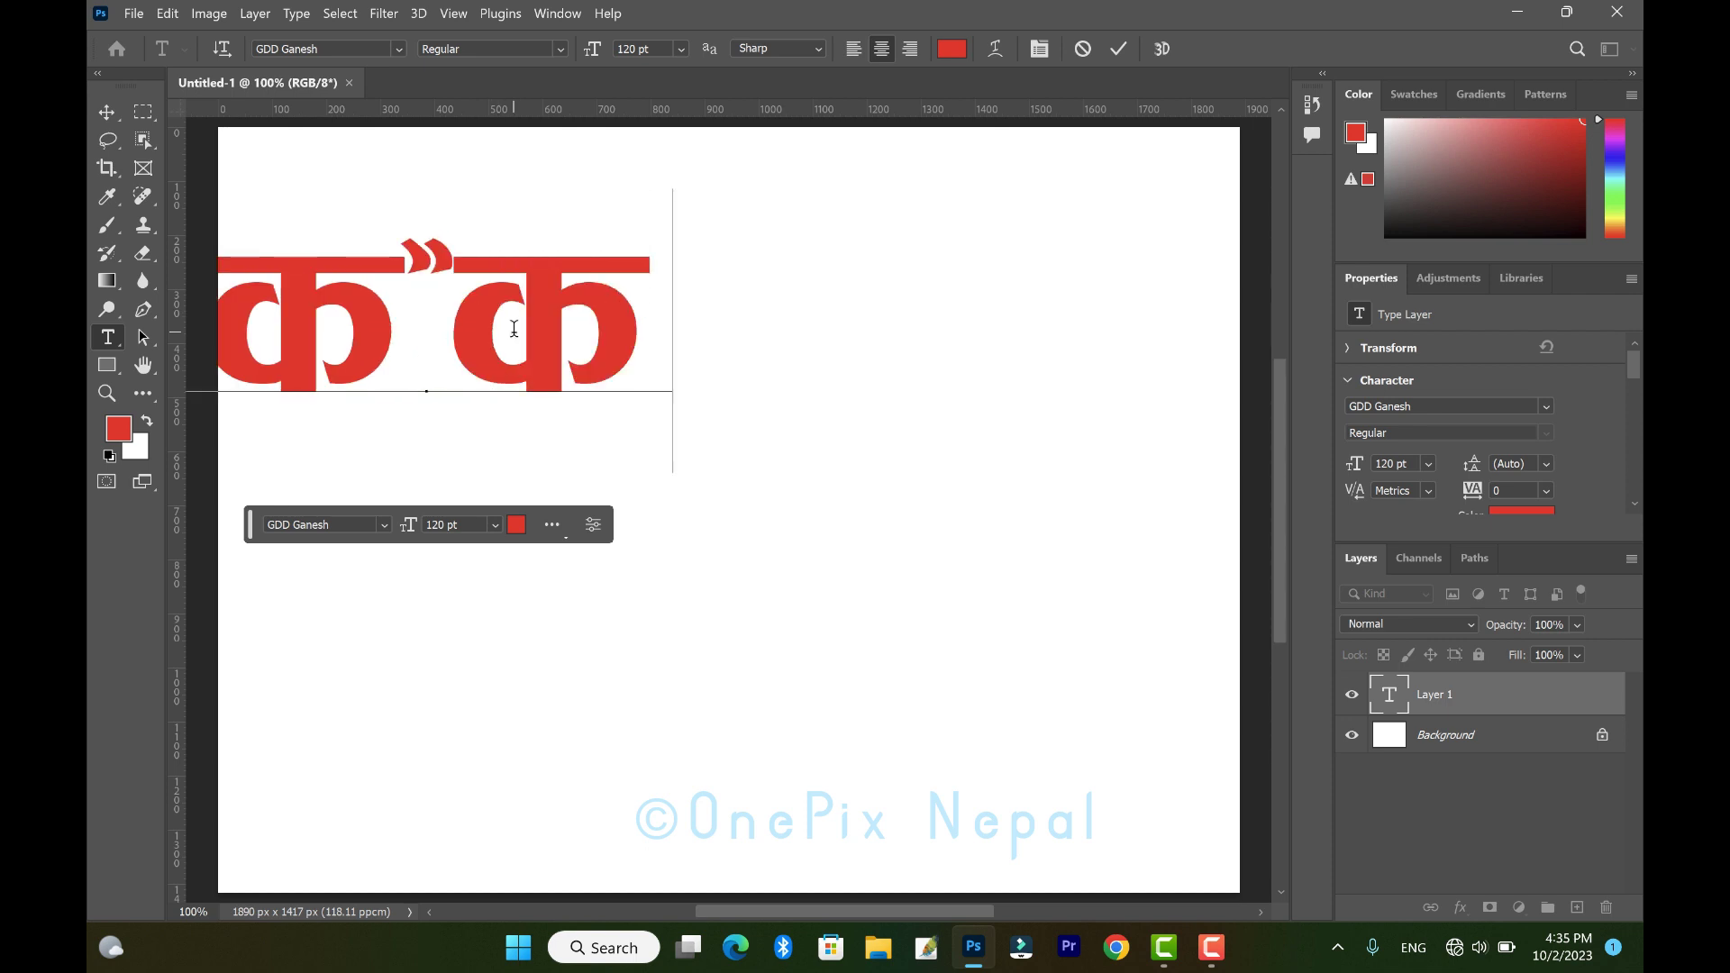
text("/)
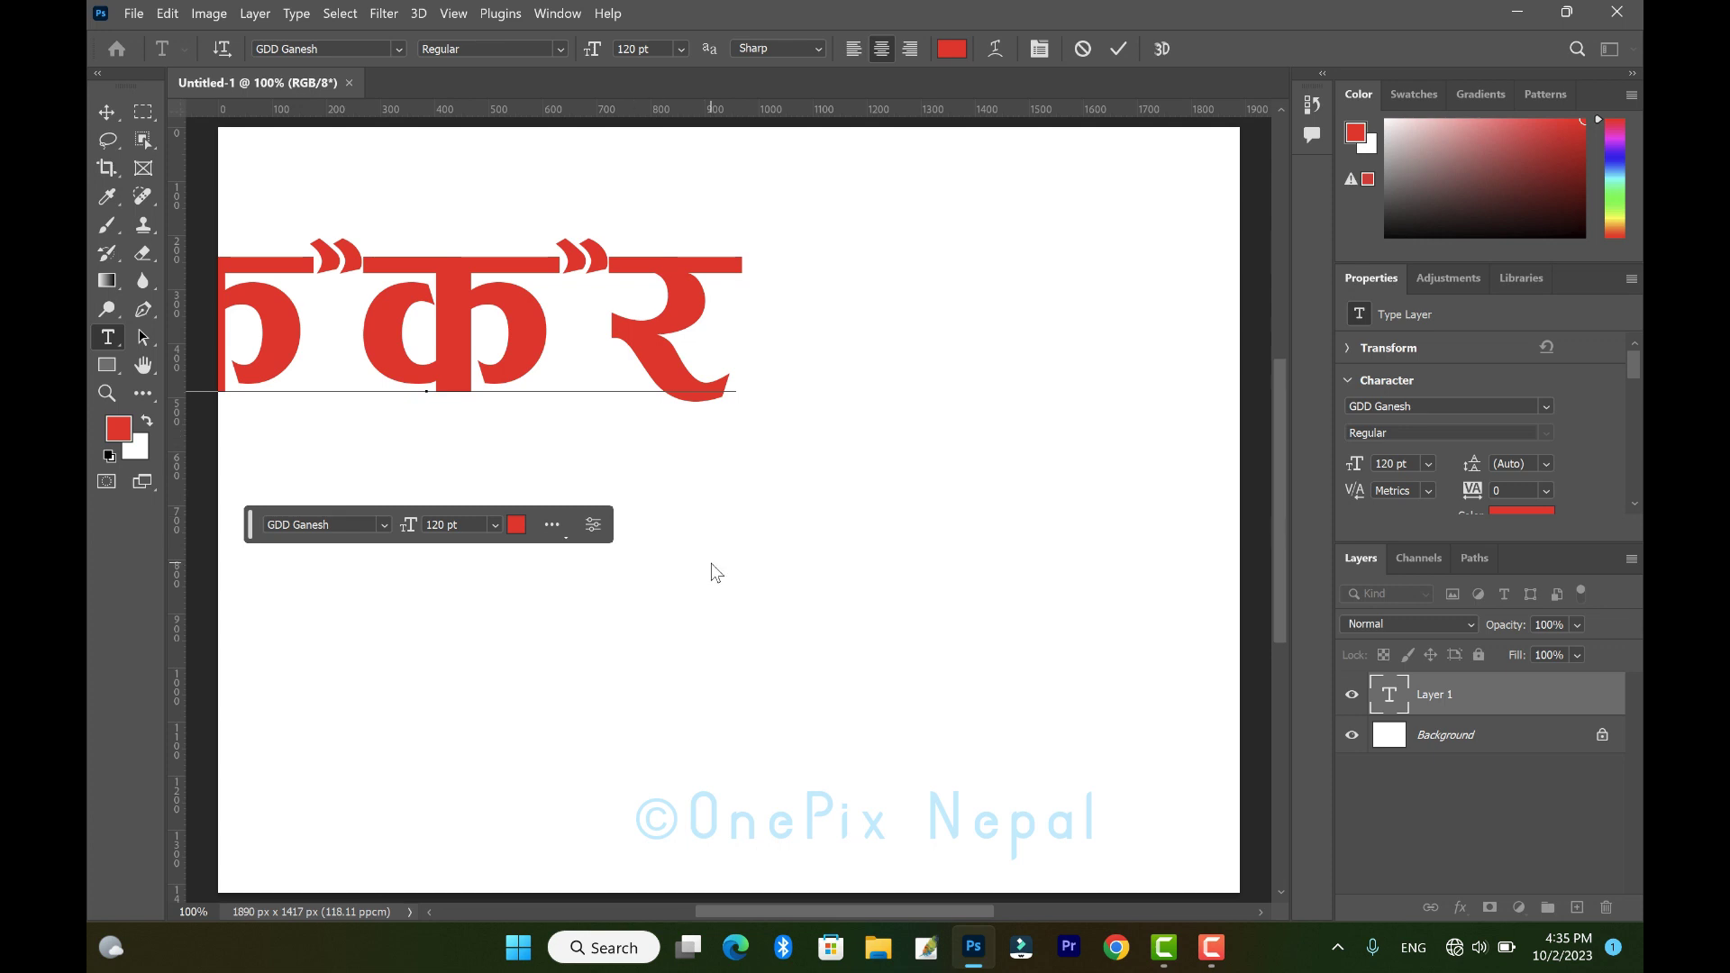
key(Escape)
key(Escape)
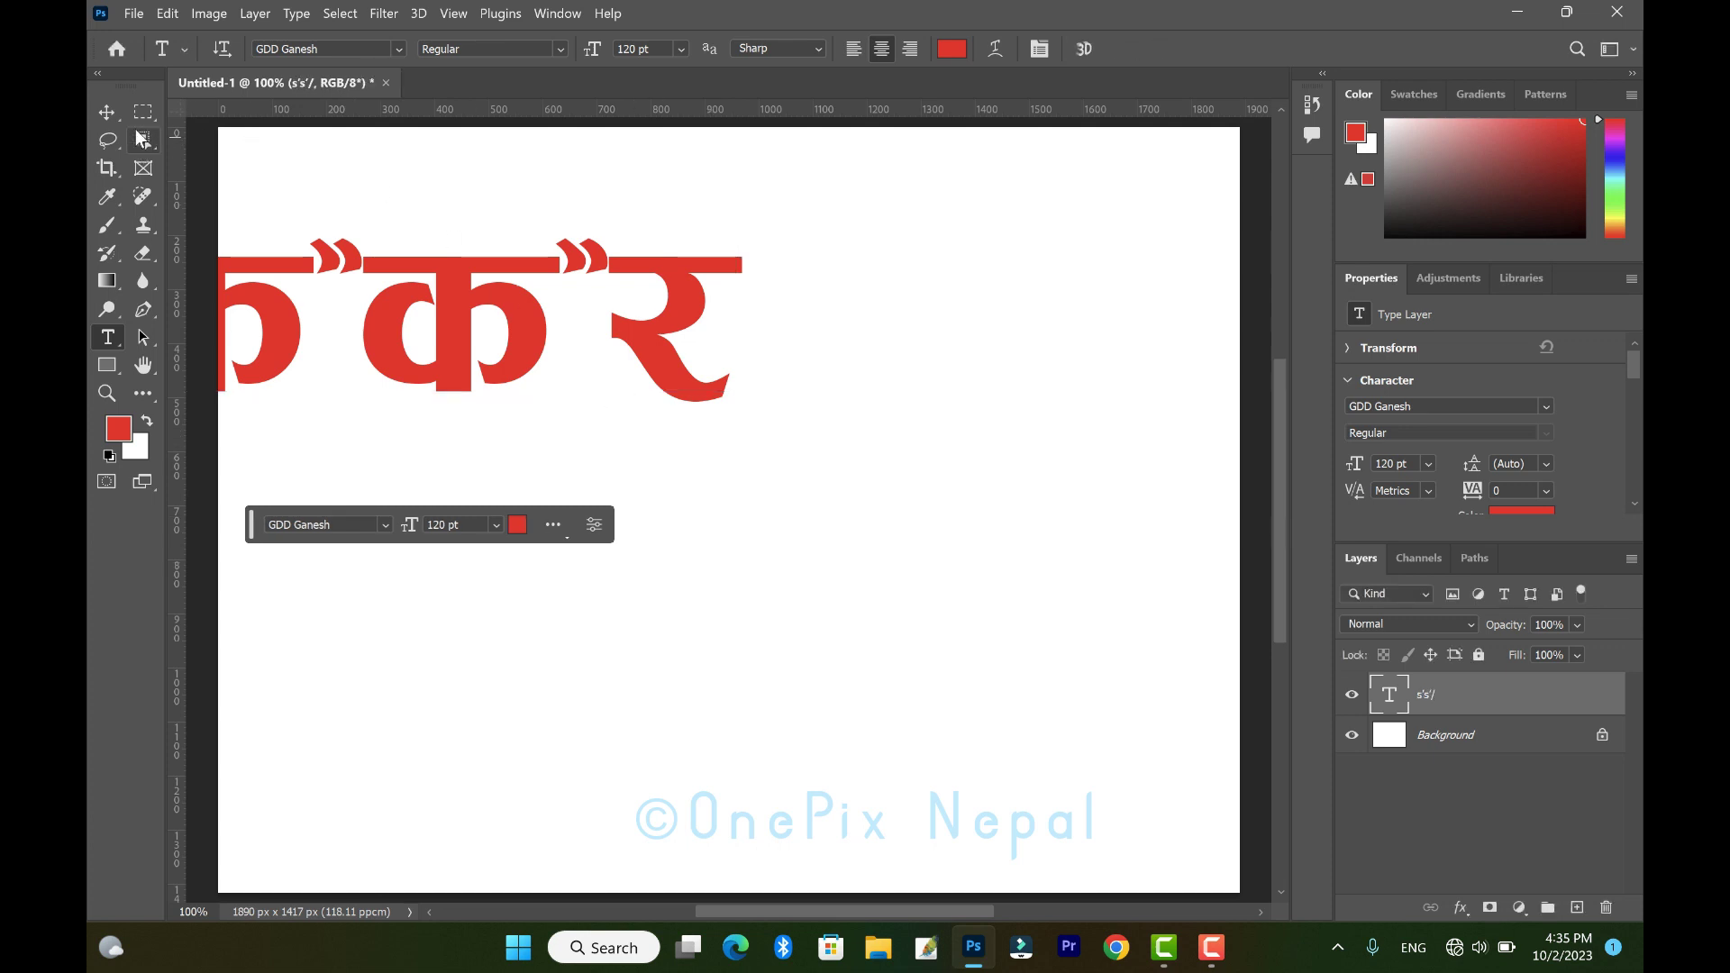
key(v)
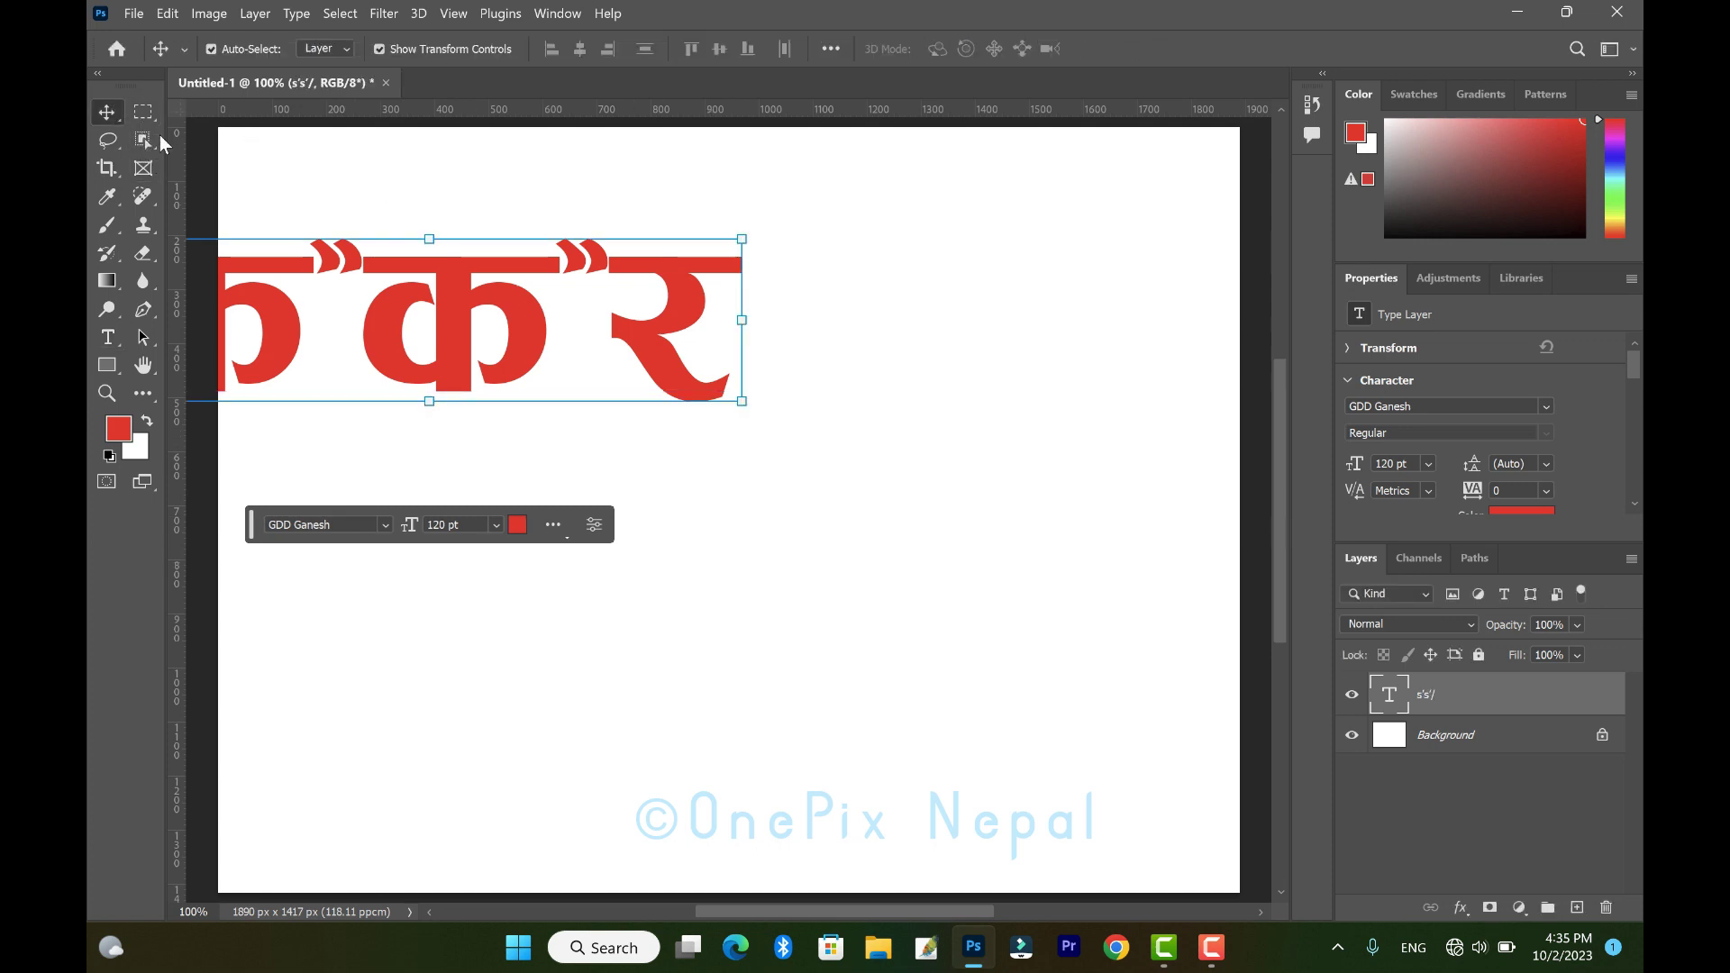
drag(583, 377, 976, 378)
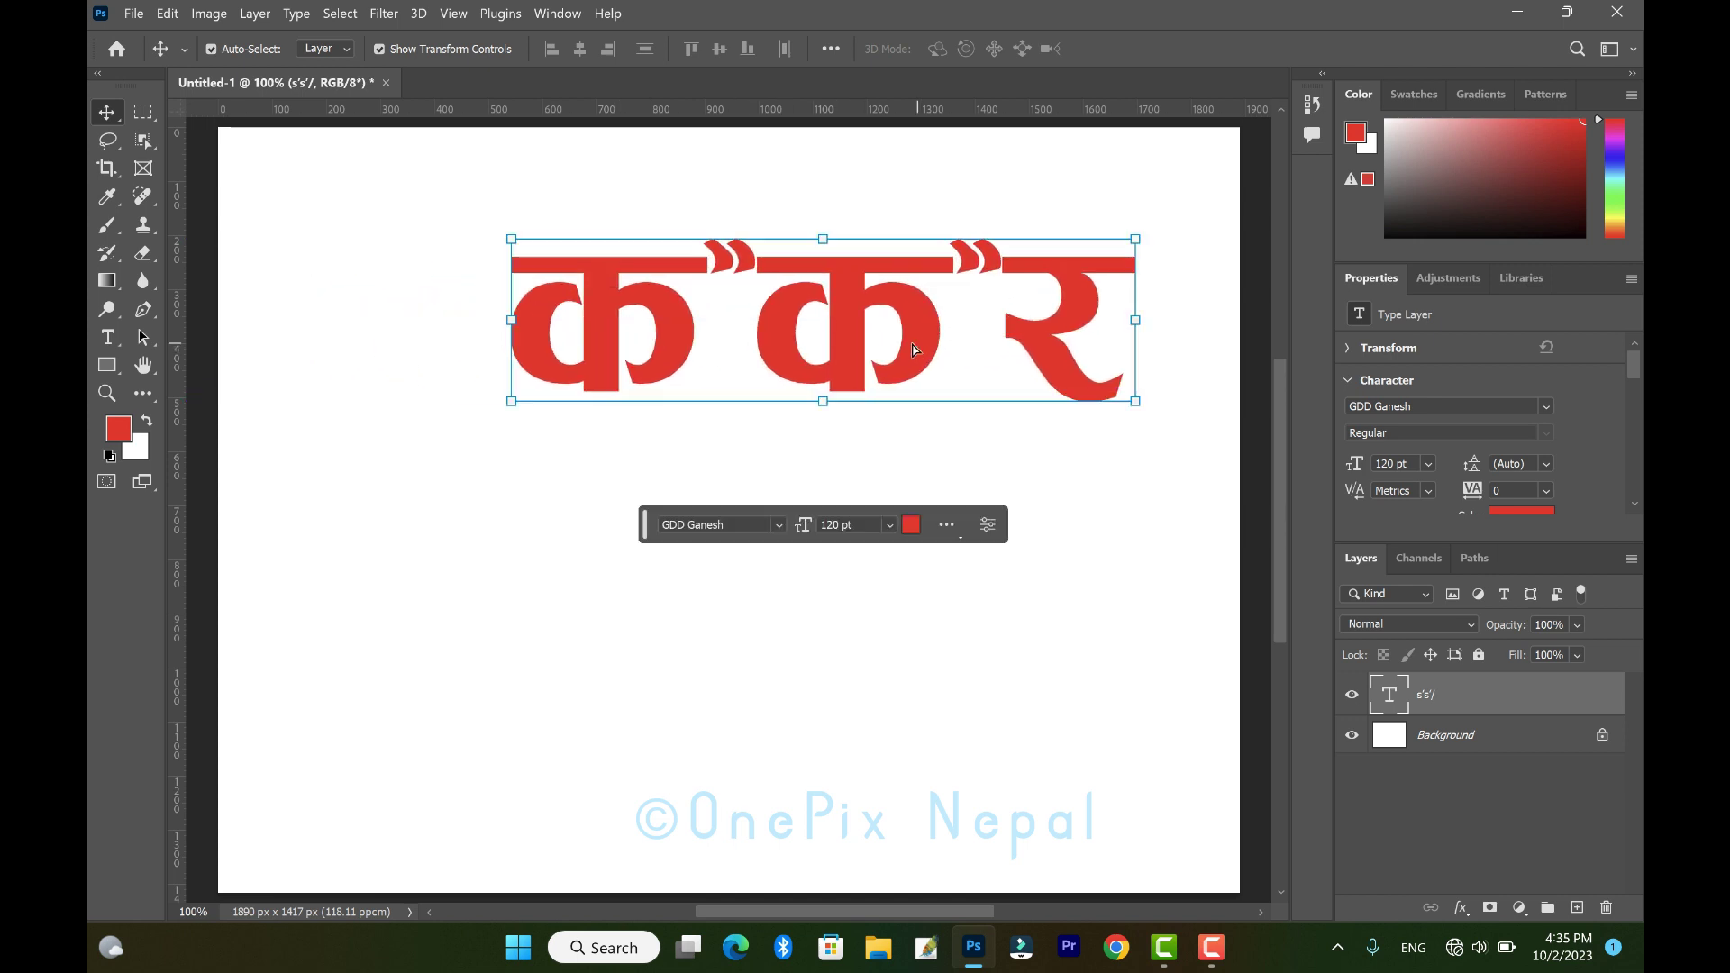
drag(786, 337, 691, 327)
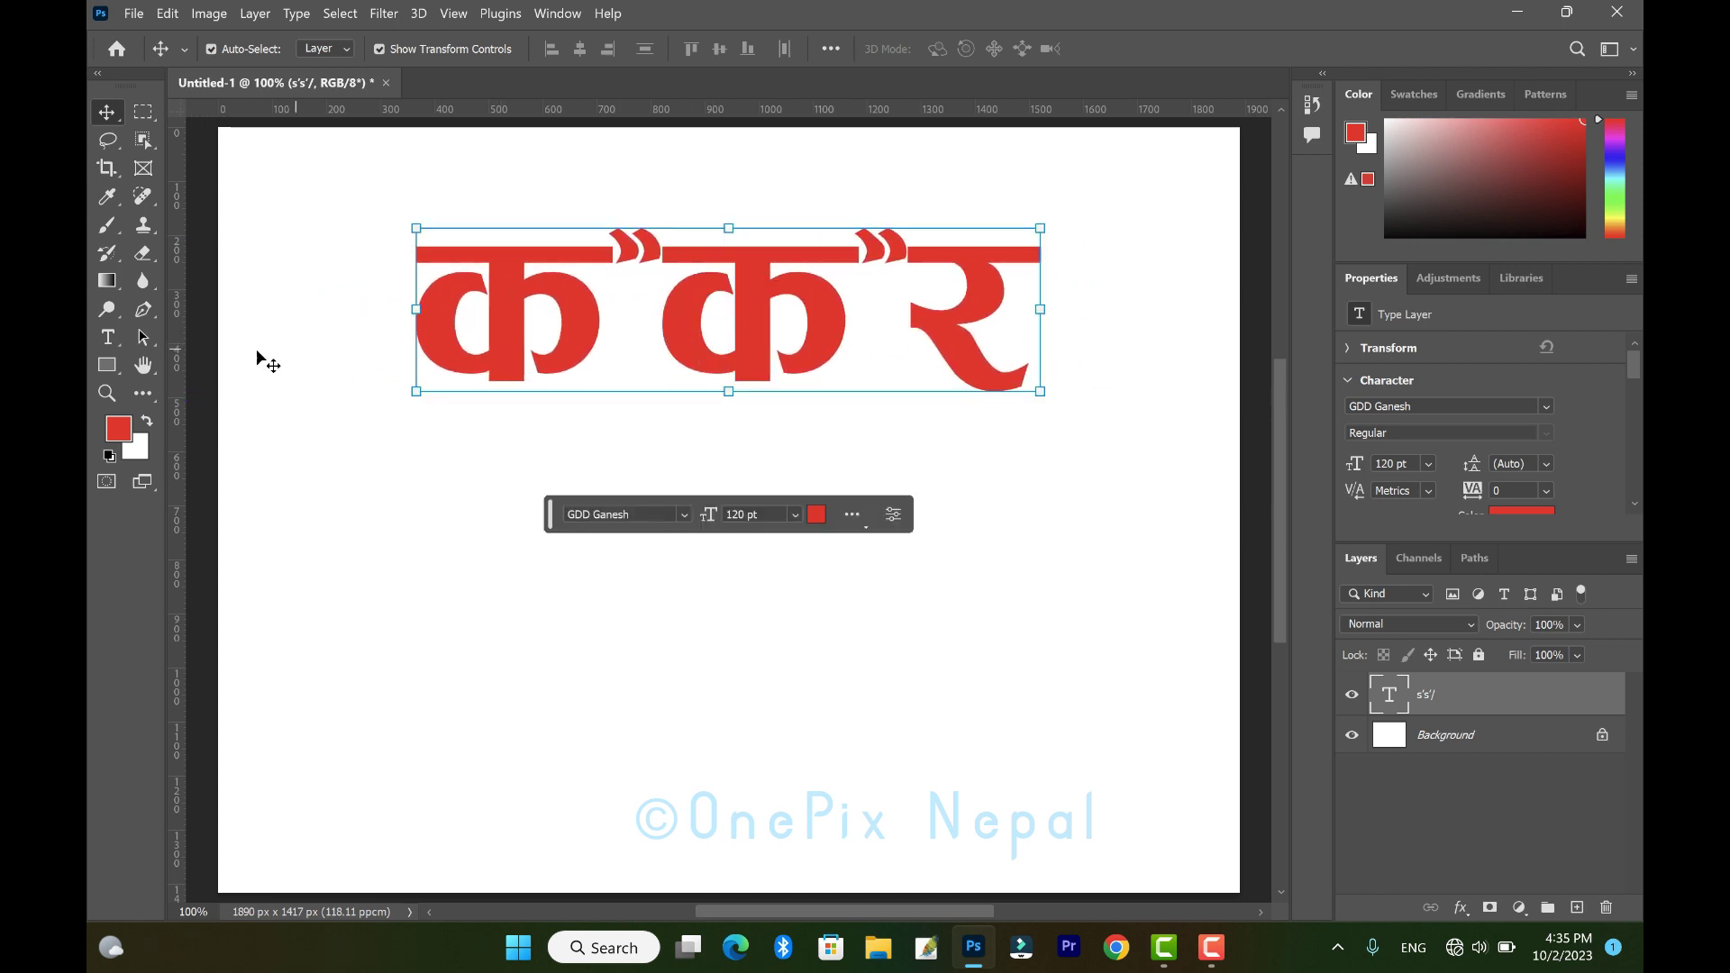
Type the second red word दूँध below, move it left and shrink it to 81.08 pt.
click(106, 337)
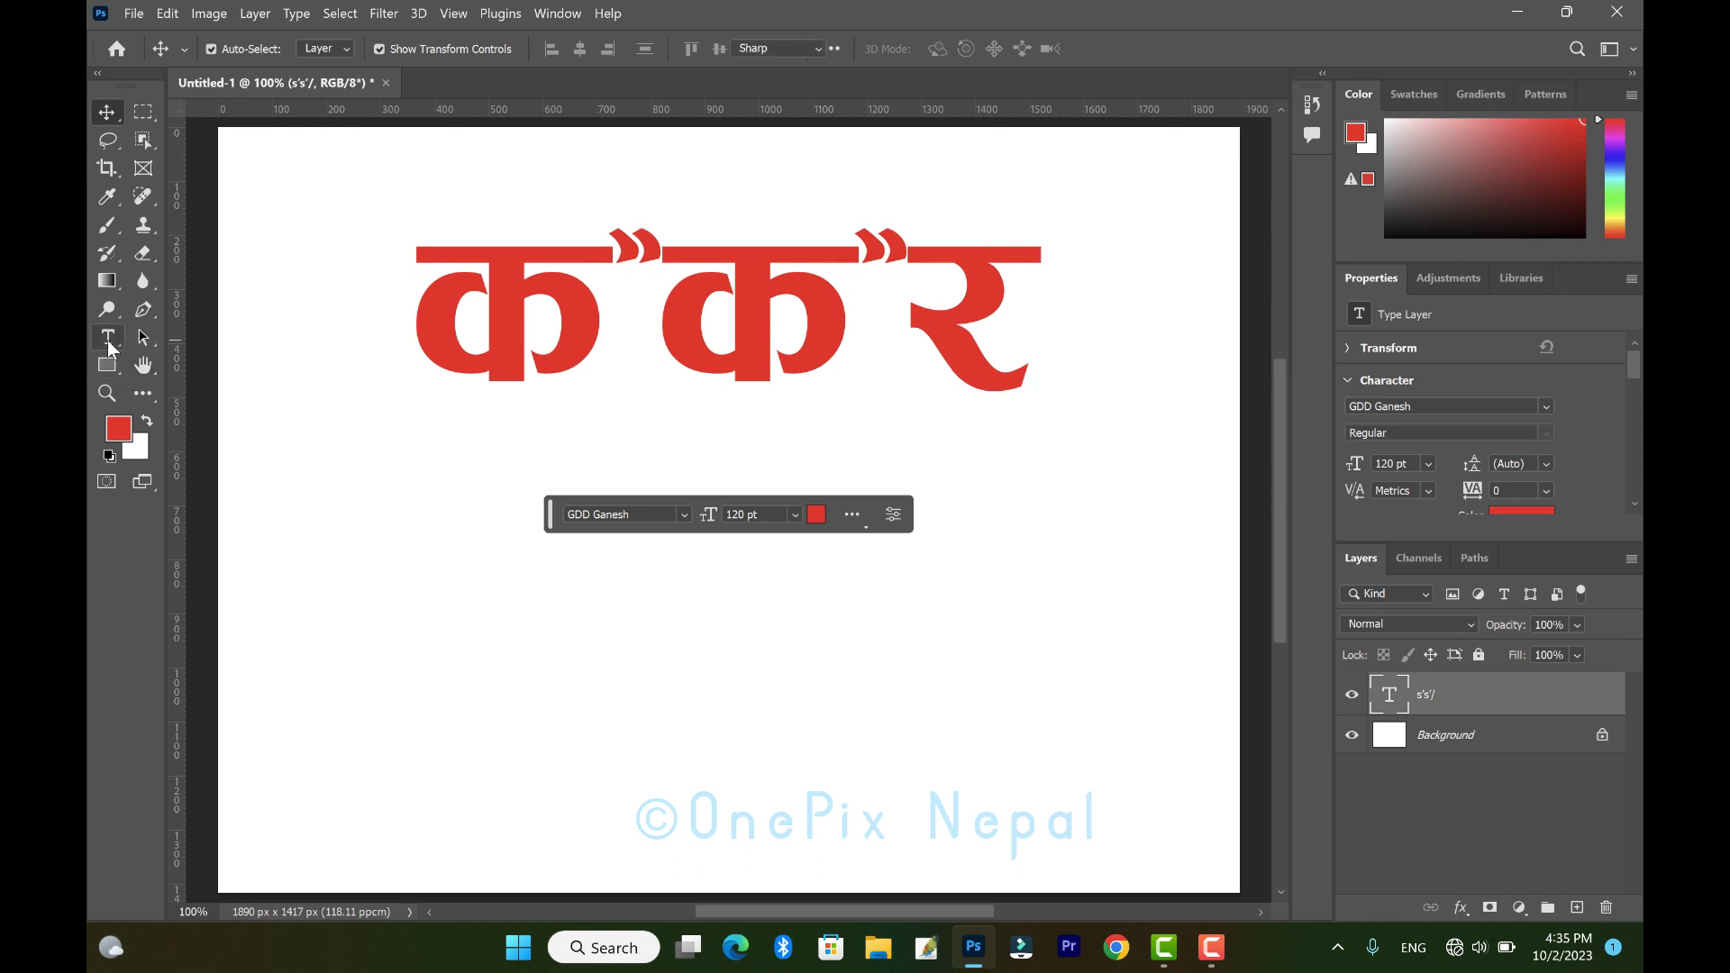
click(558, 634)
text(b)
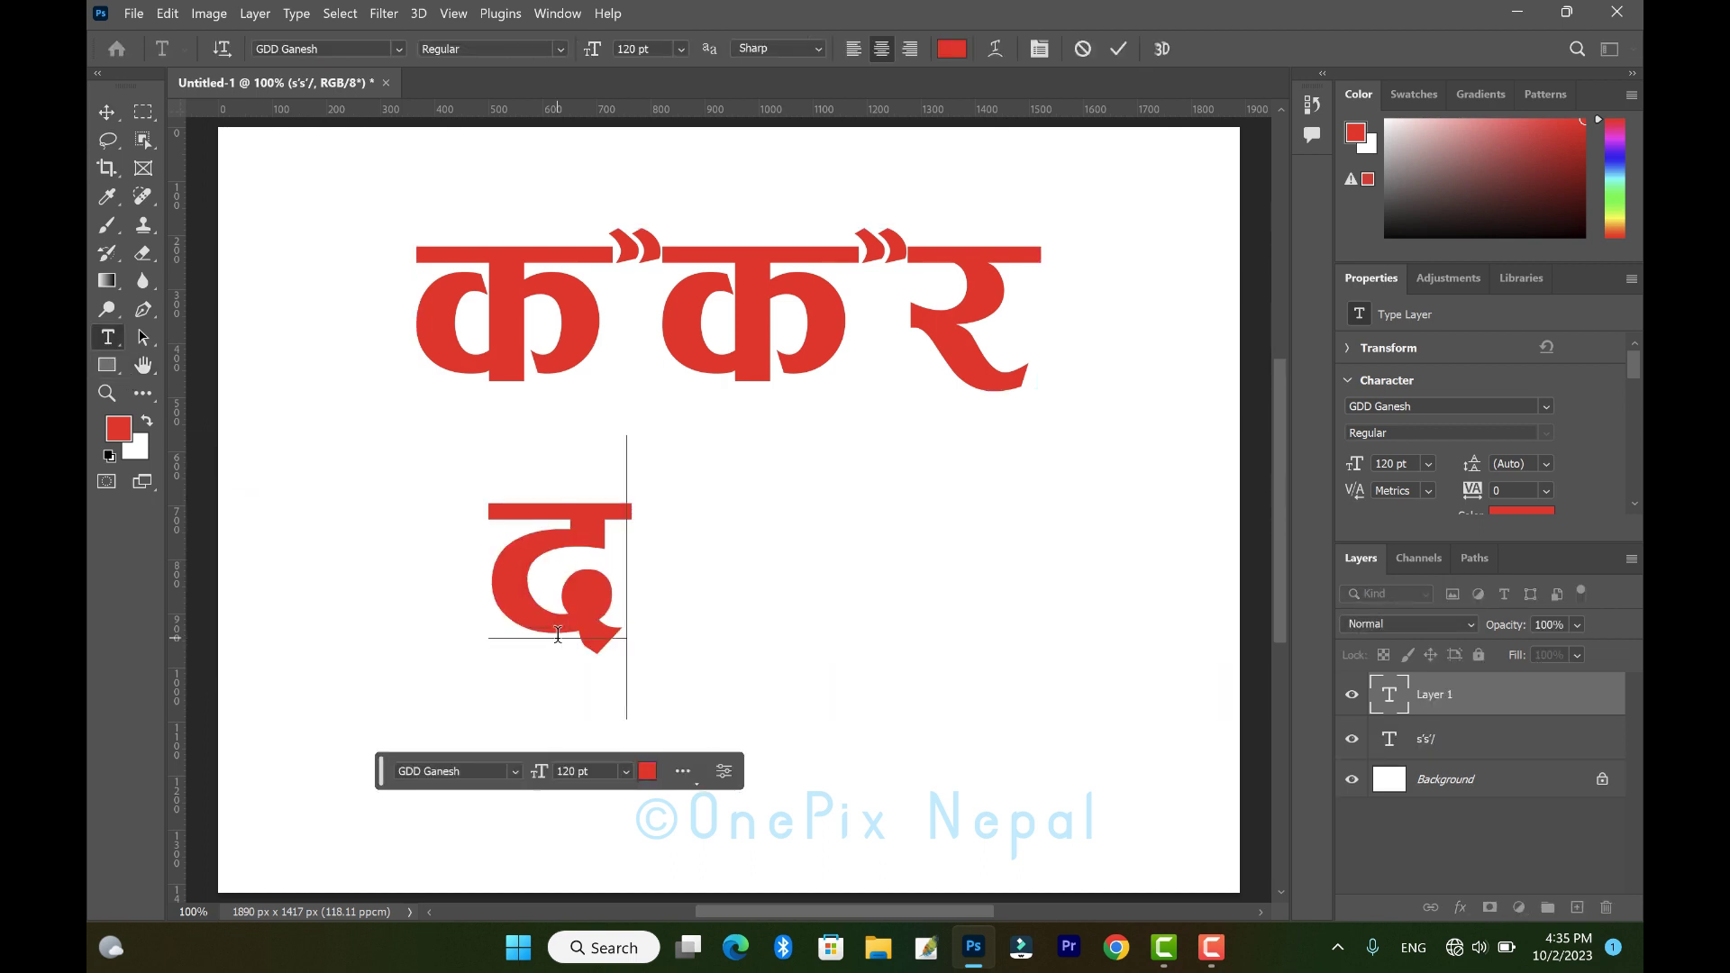
text(F)
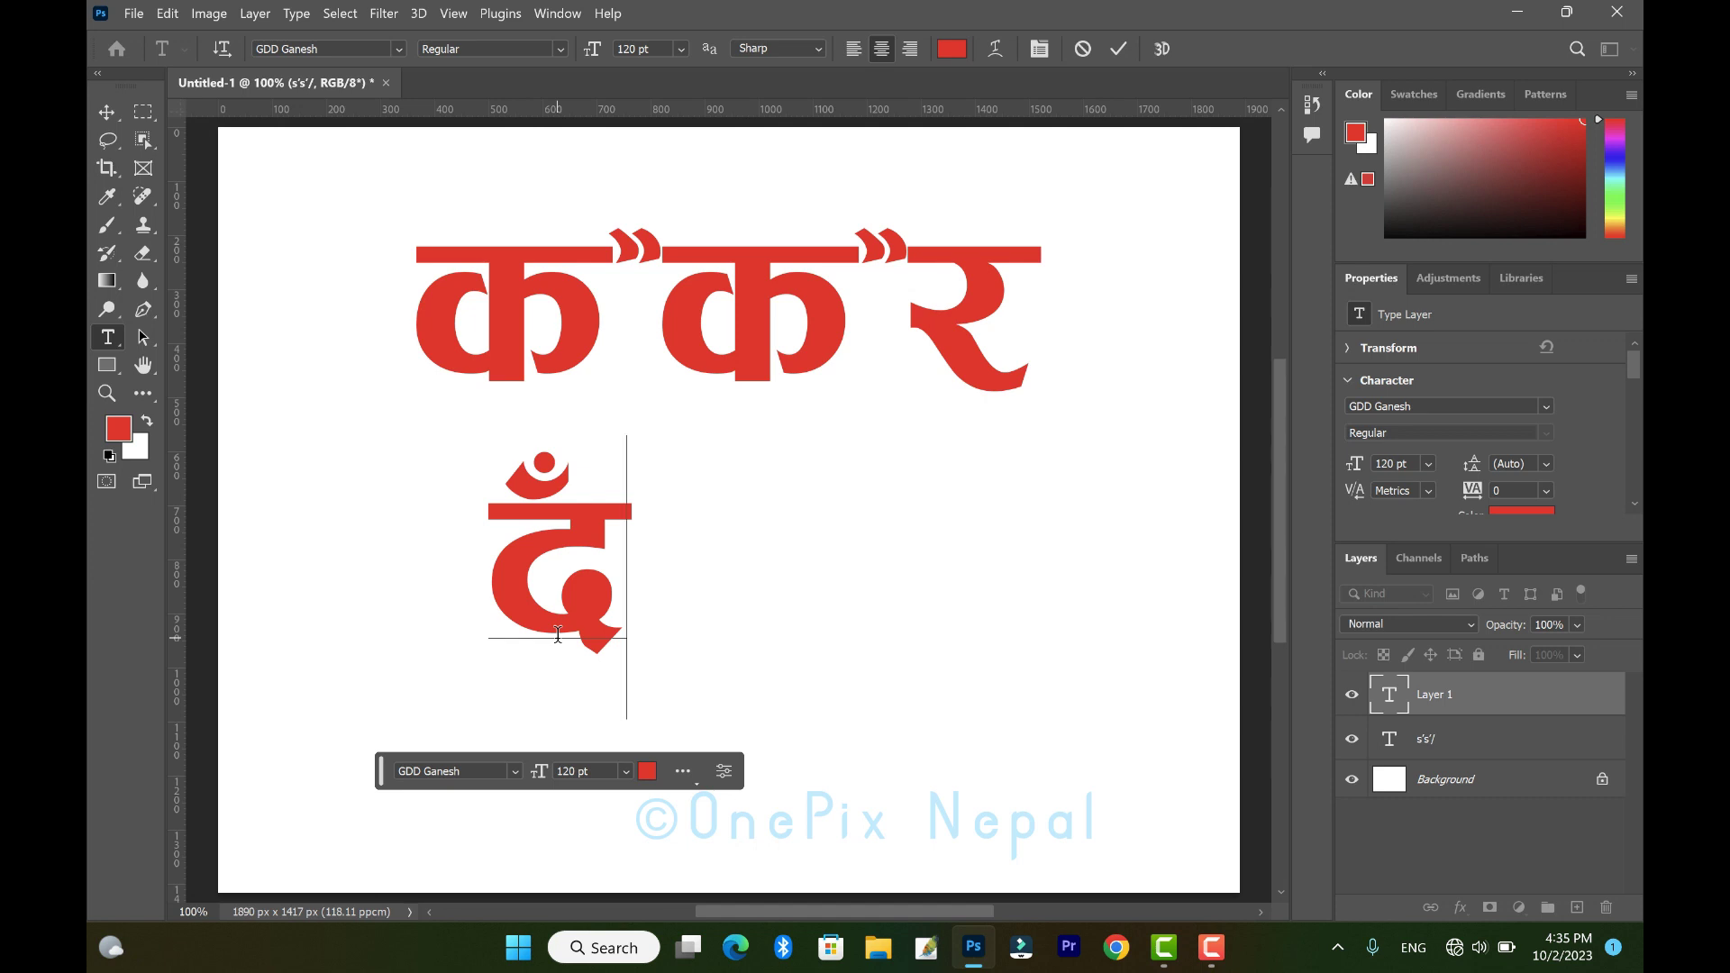
text(3)
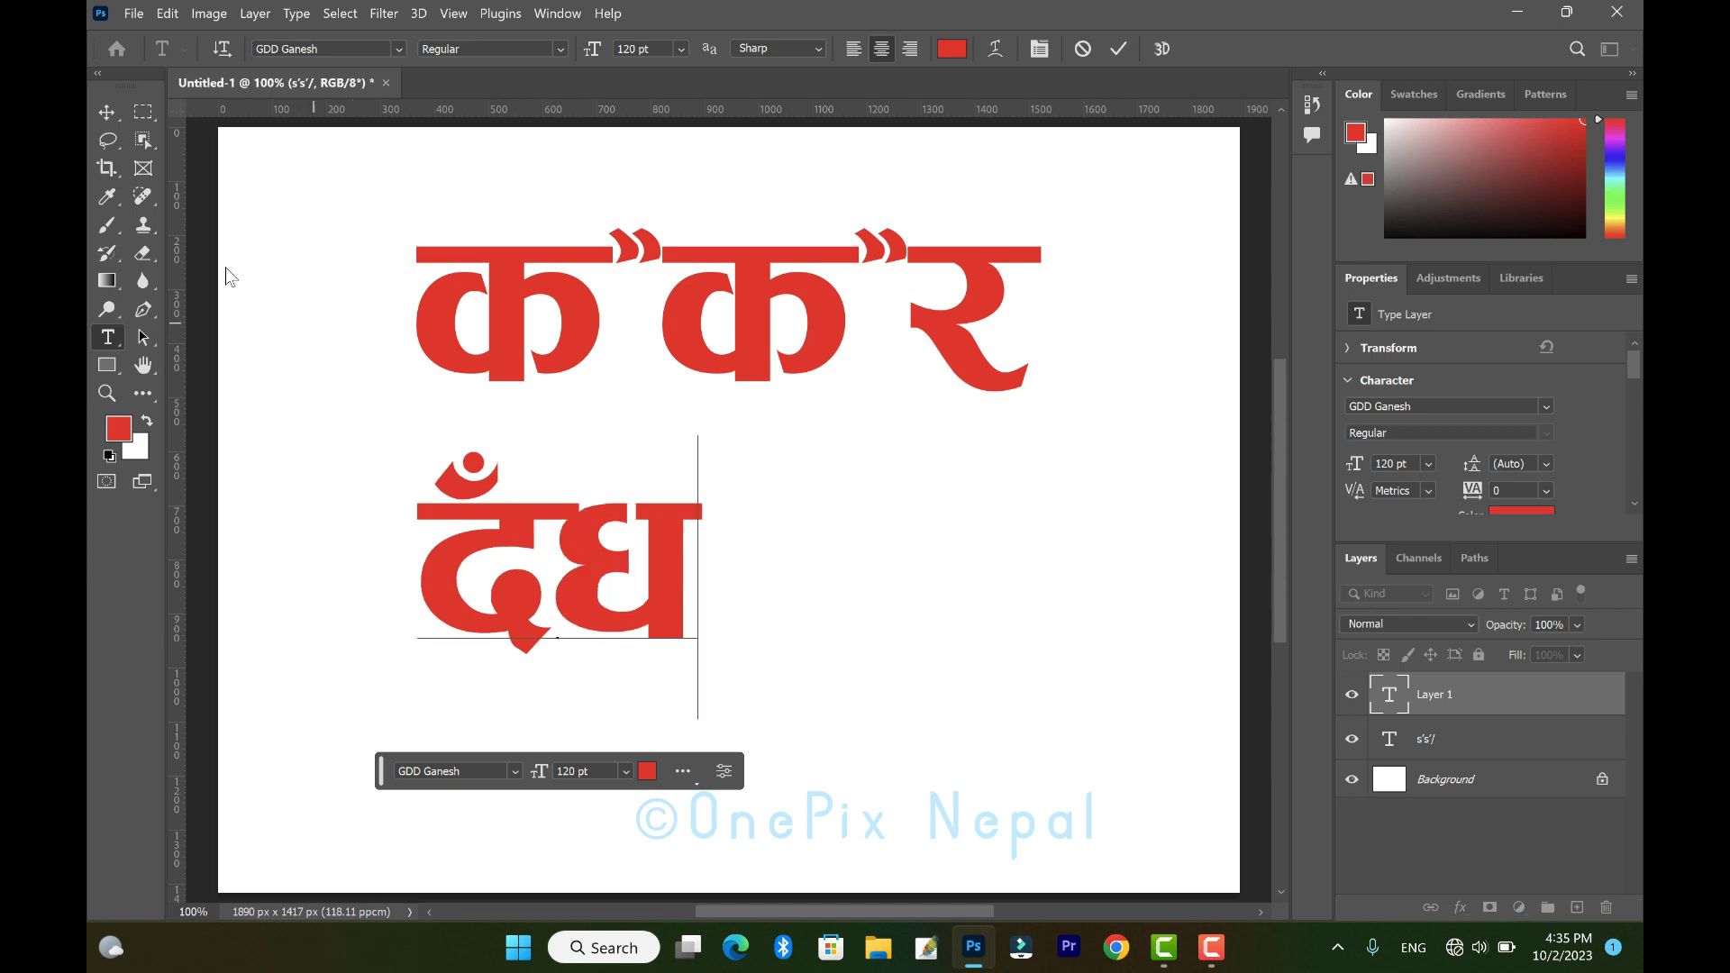
click(107, 112)
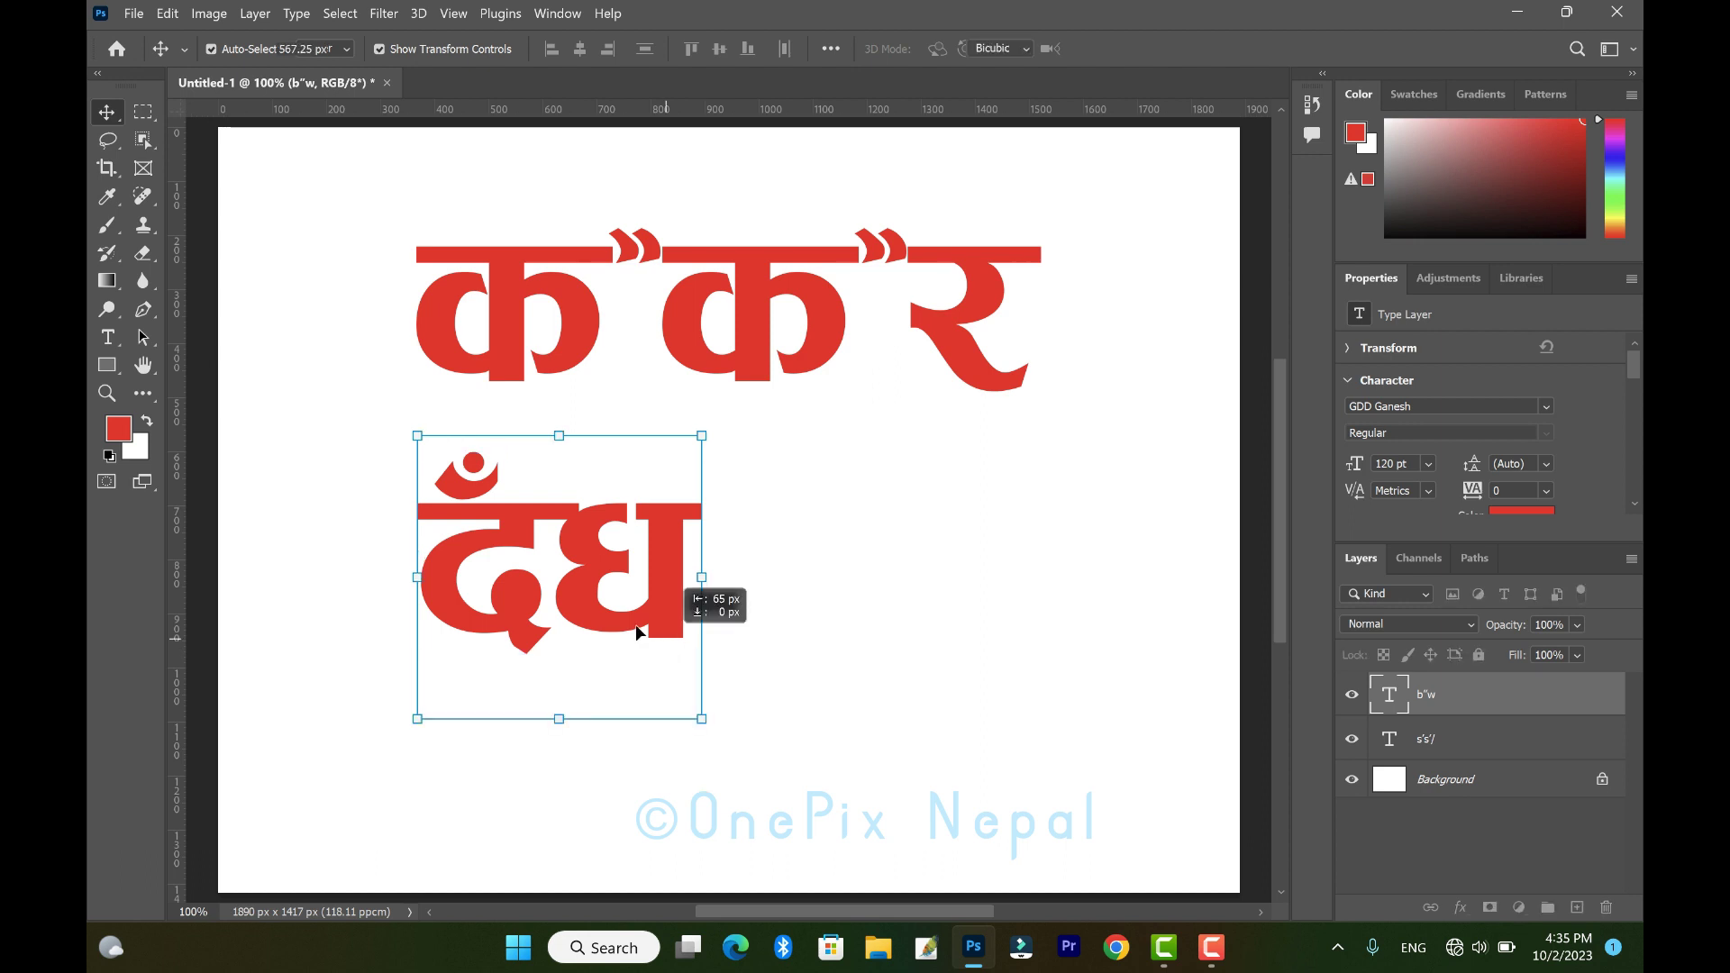
drag(699, 613, 588, 596)
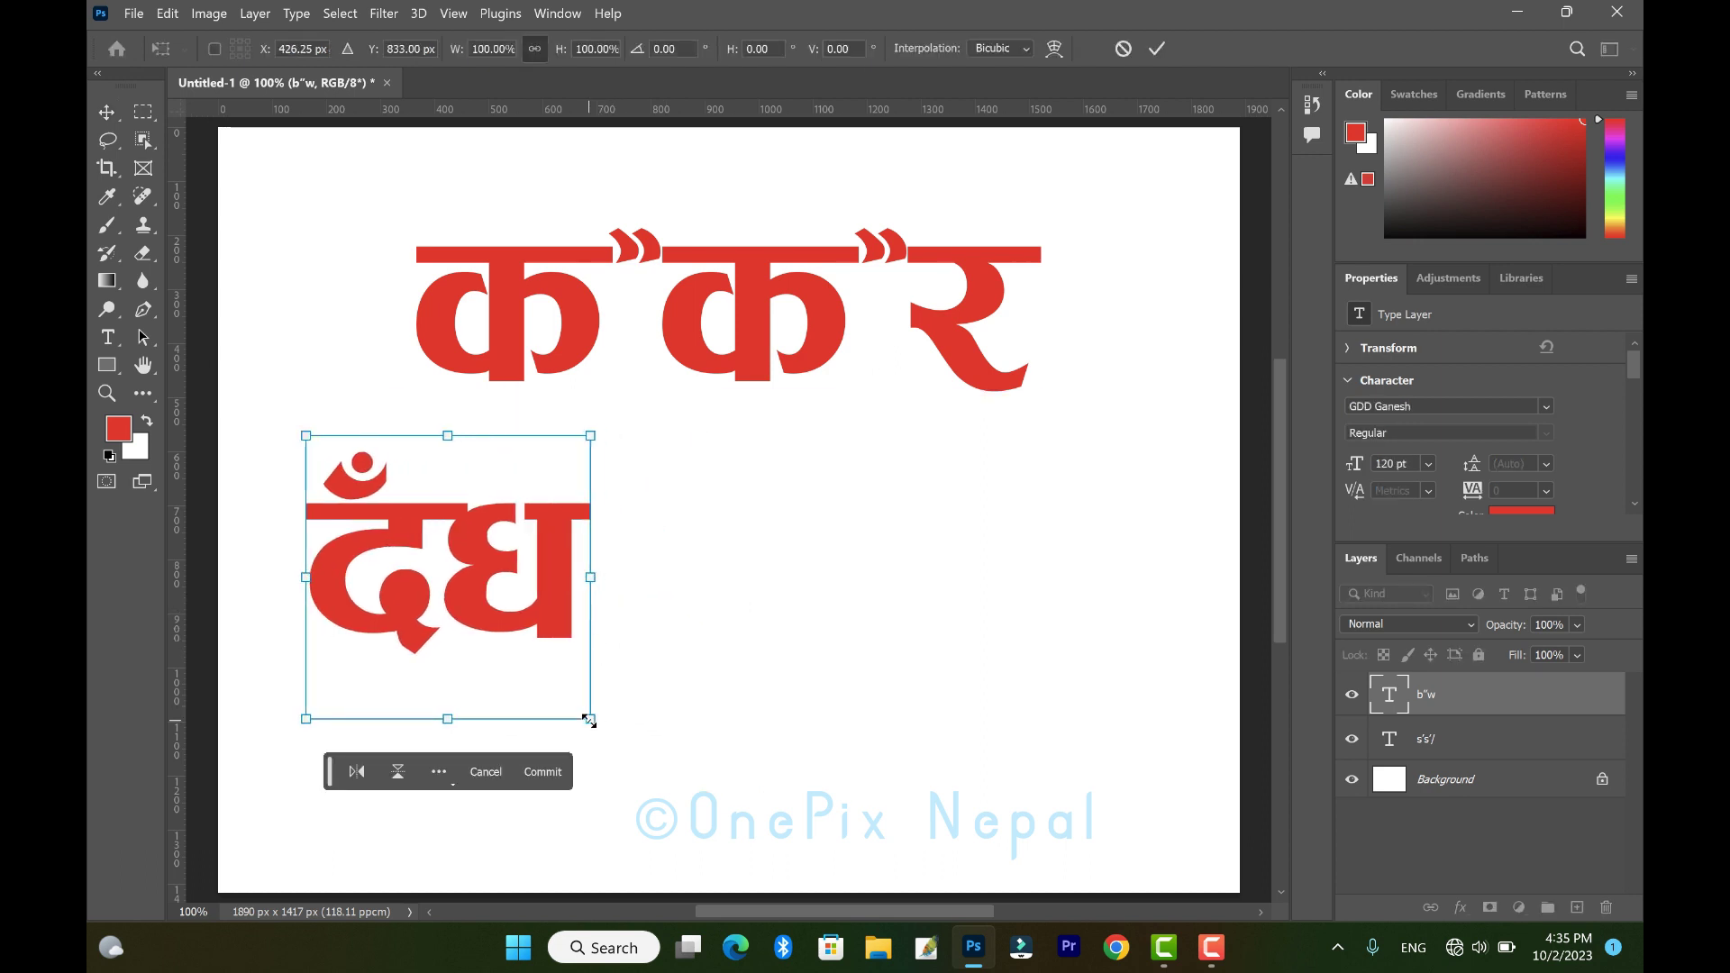
drag(589, 720, 498, 626)
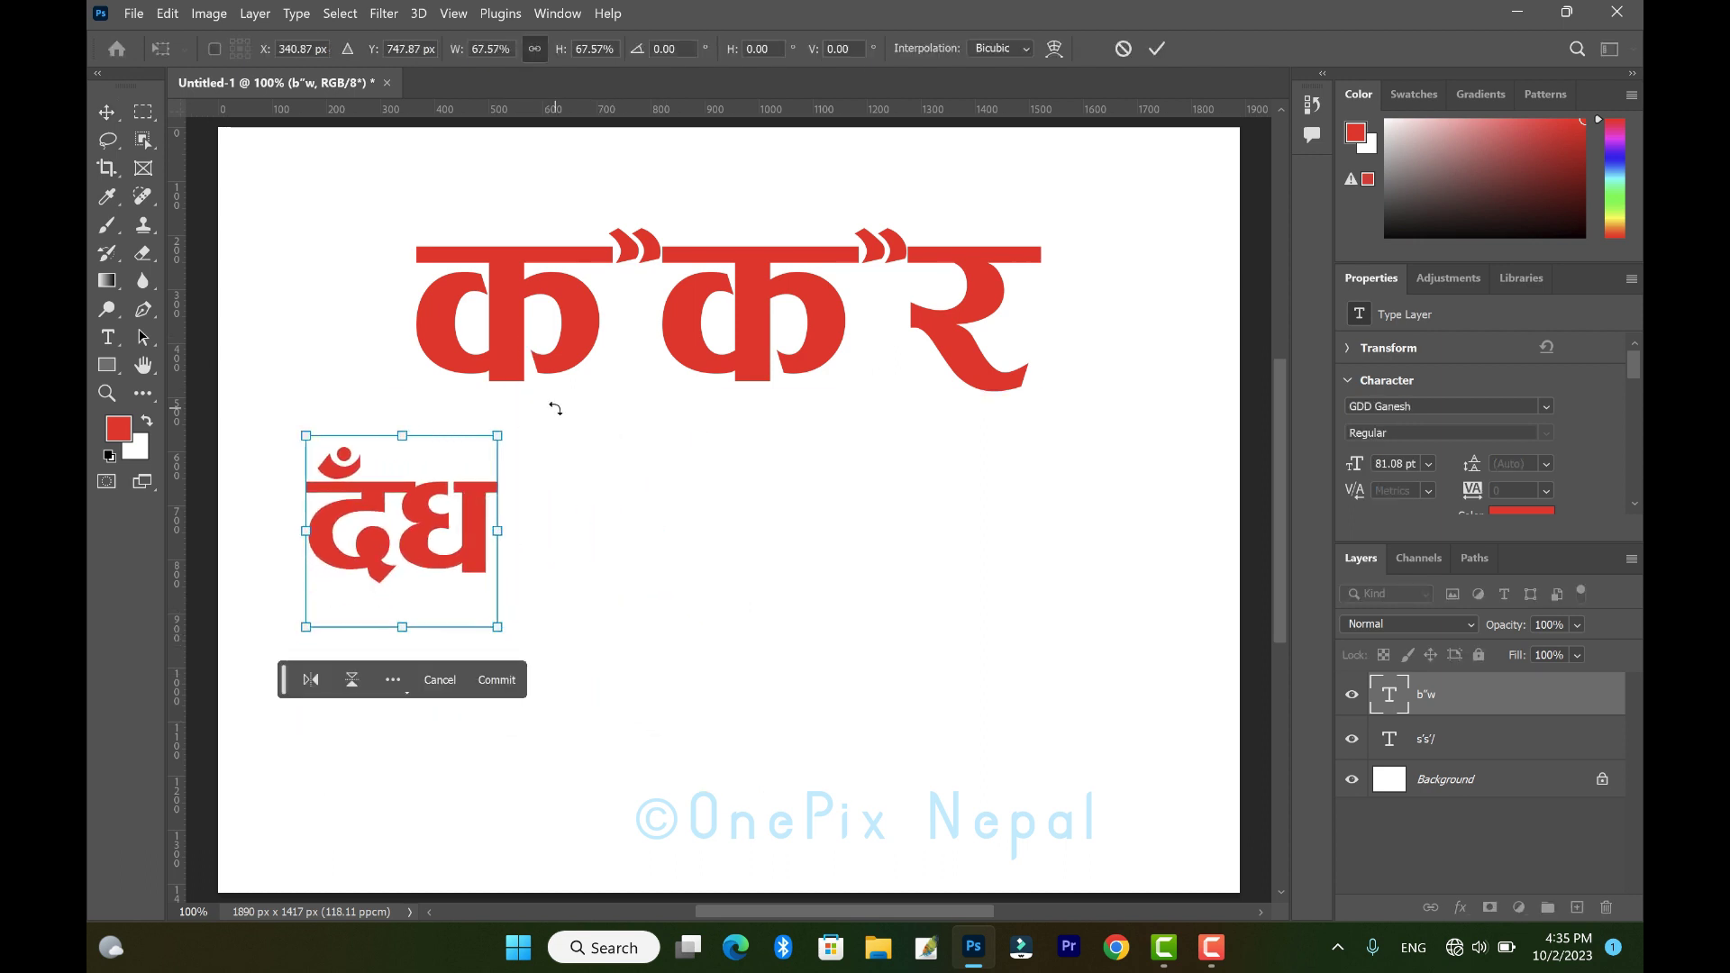
key(Return)
Shrink क”क”र to 61.74 pt and move it to the top-left.
click(823, 375)
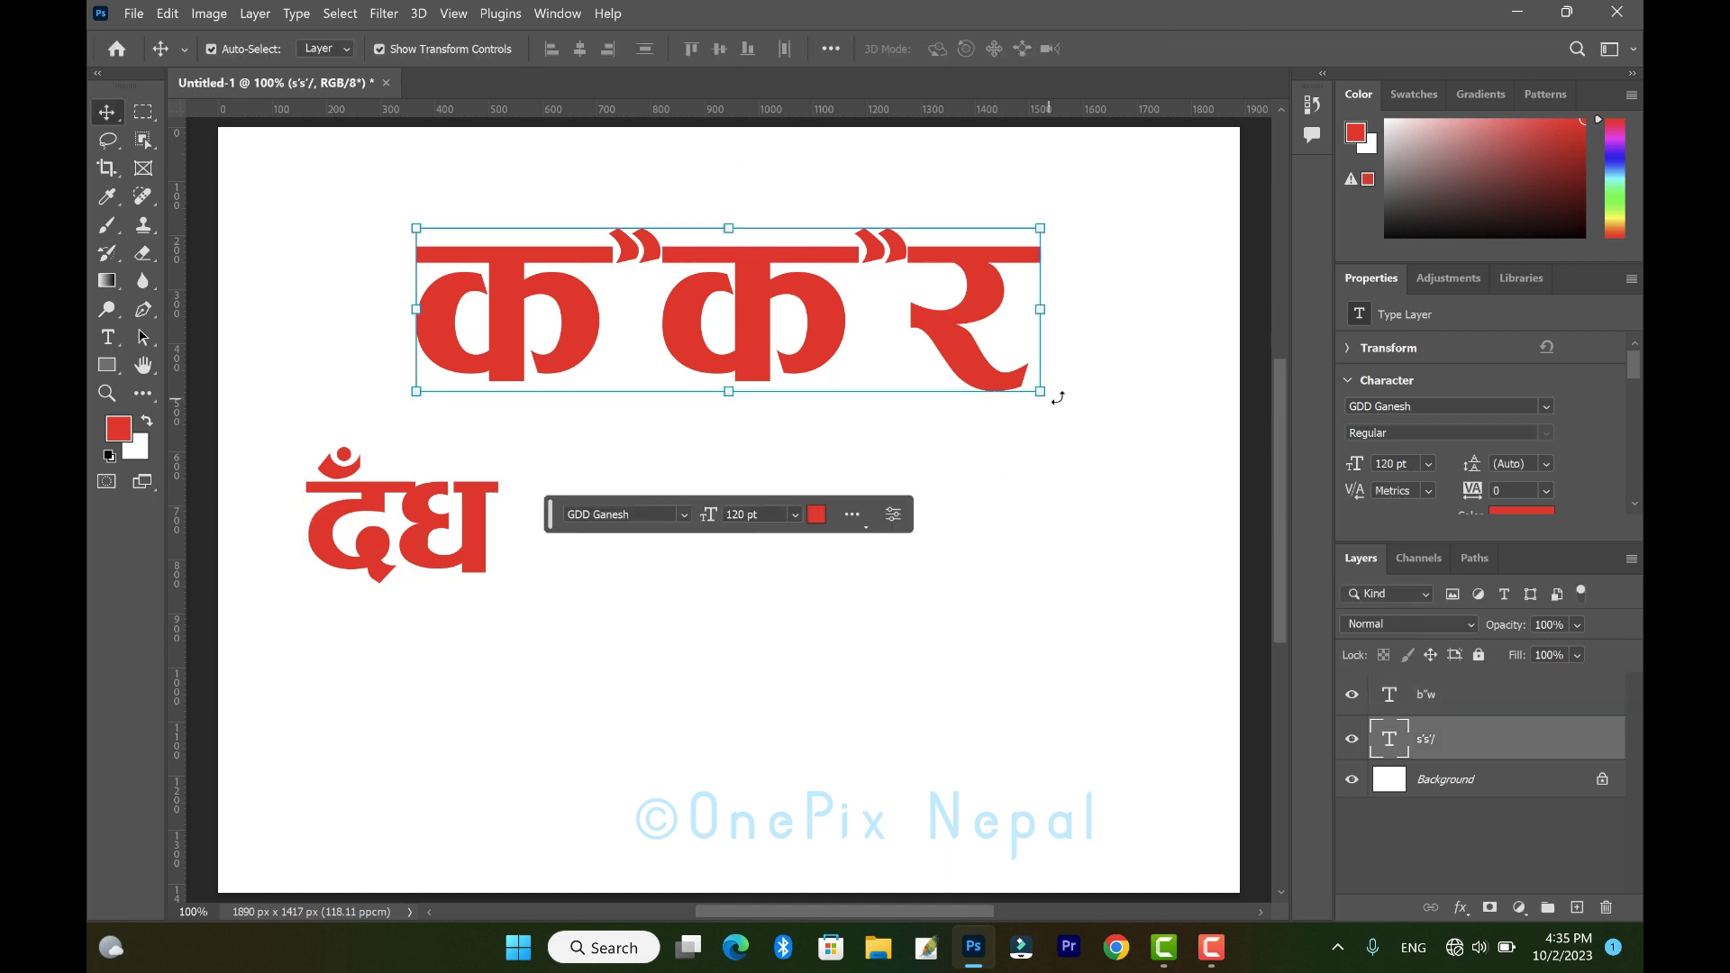
drag(1057, 398, 754, 399)
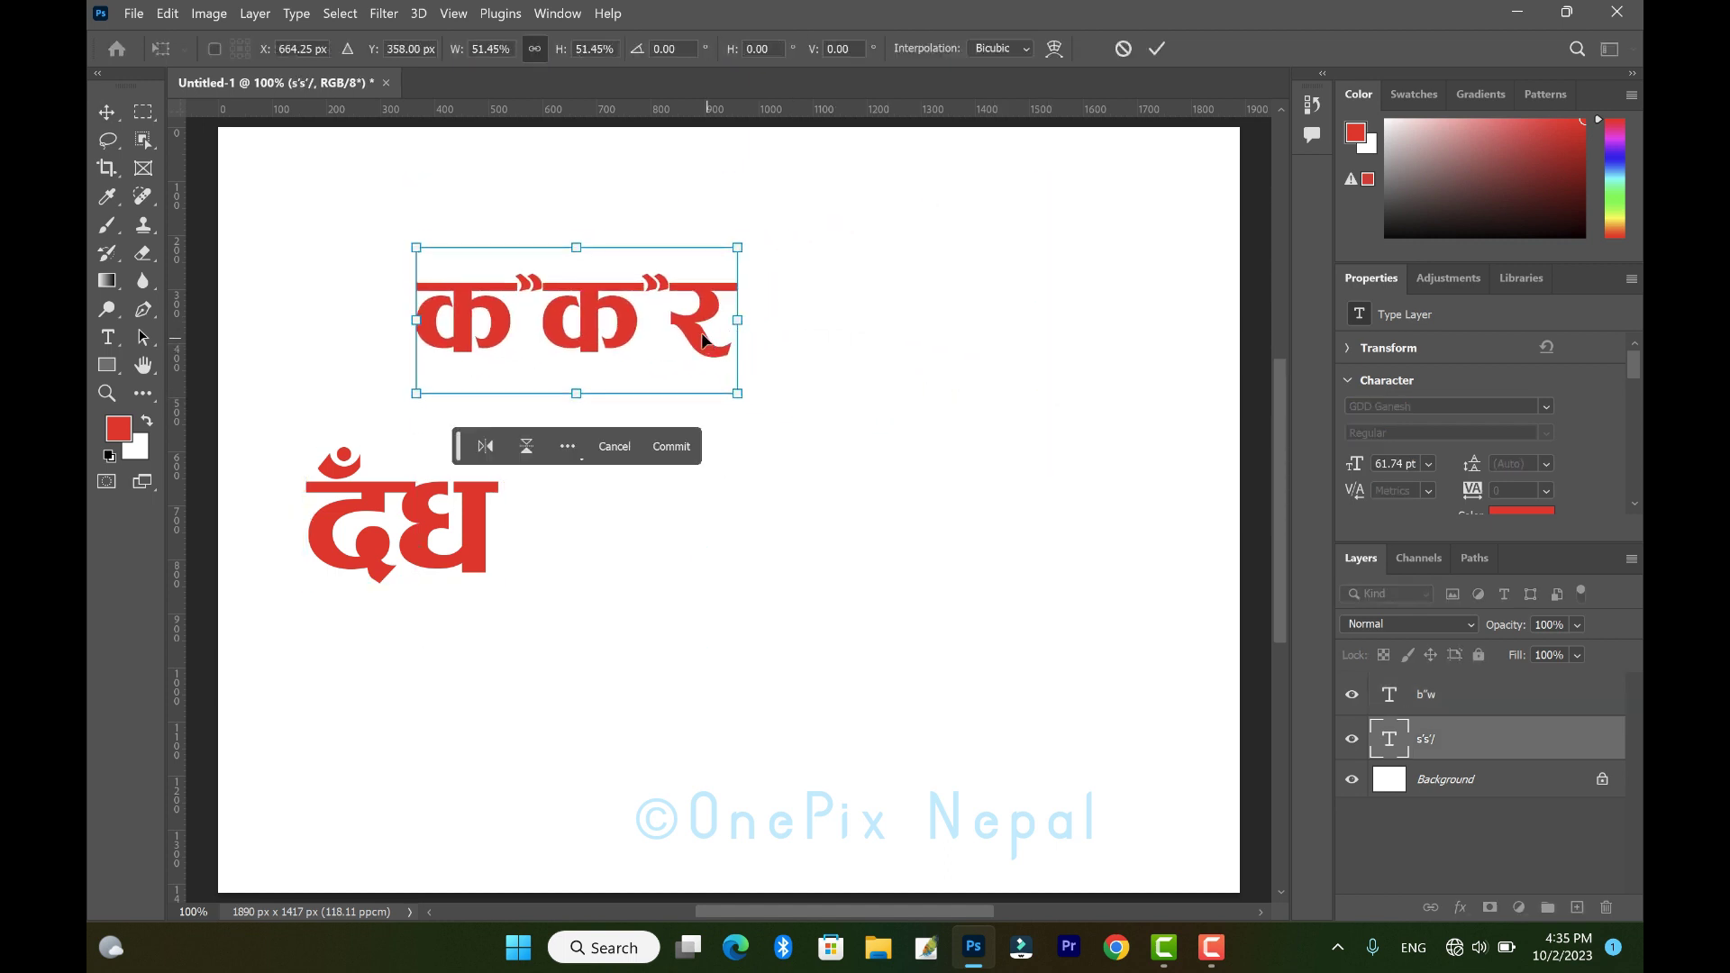
drag(702, 339, 556, 317)
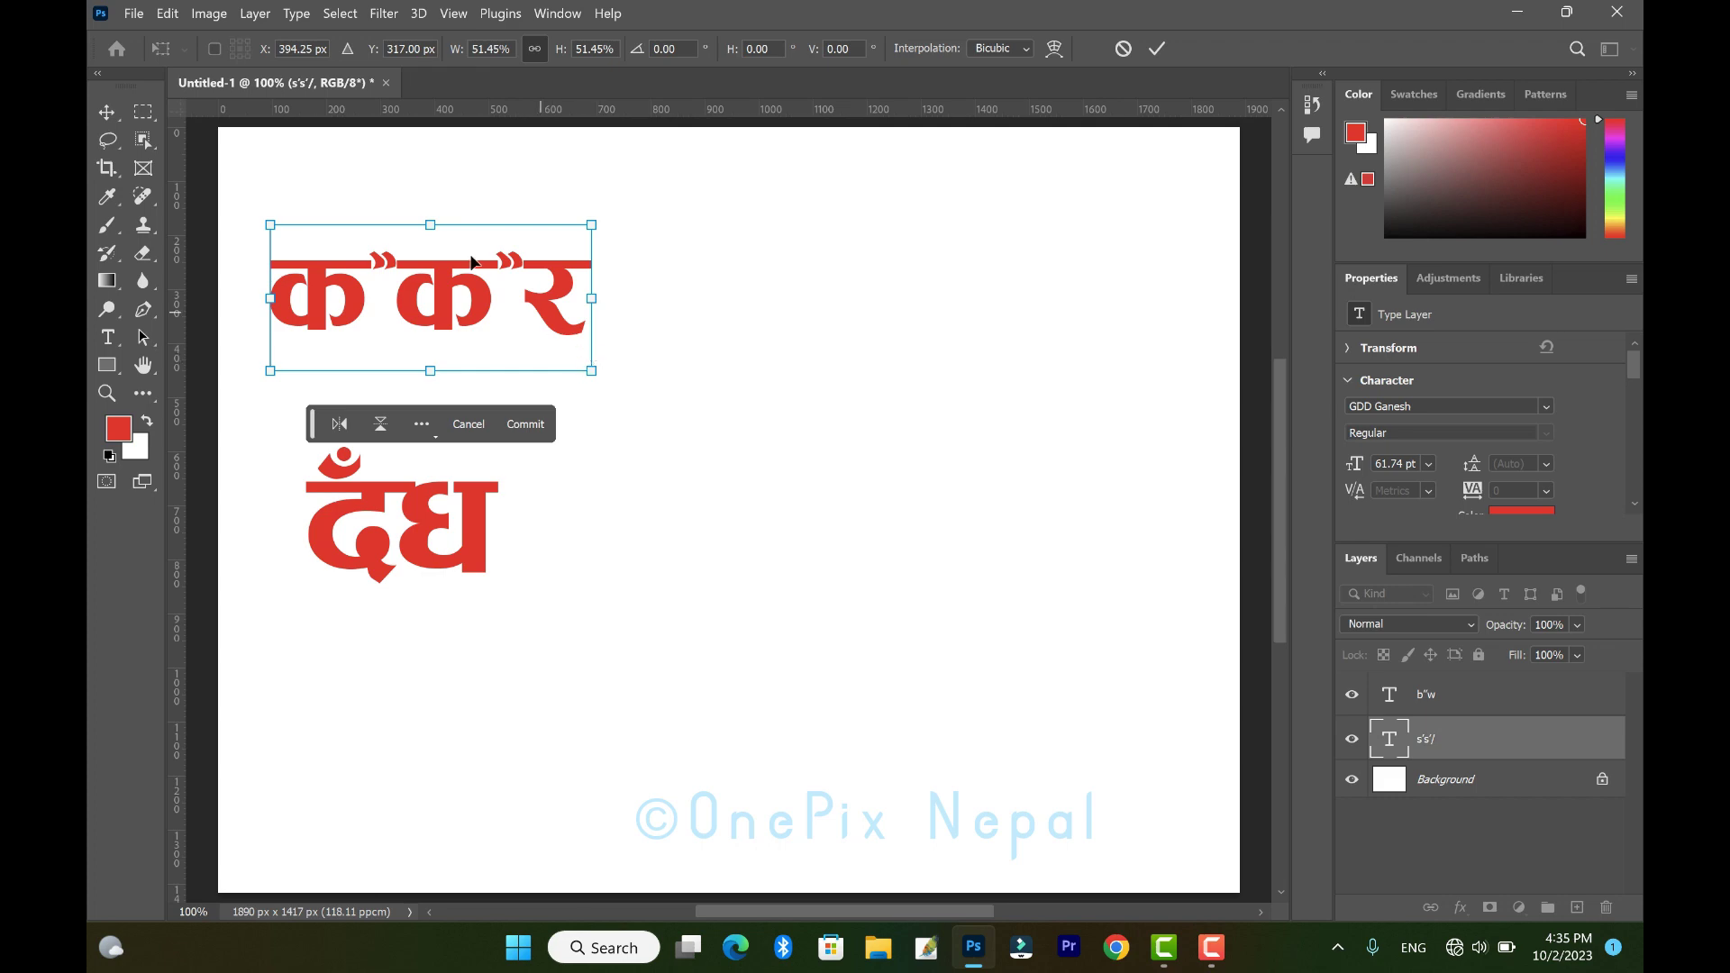
key(Return)
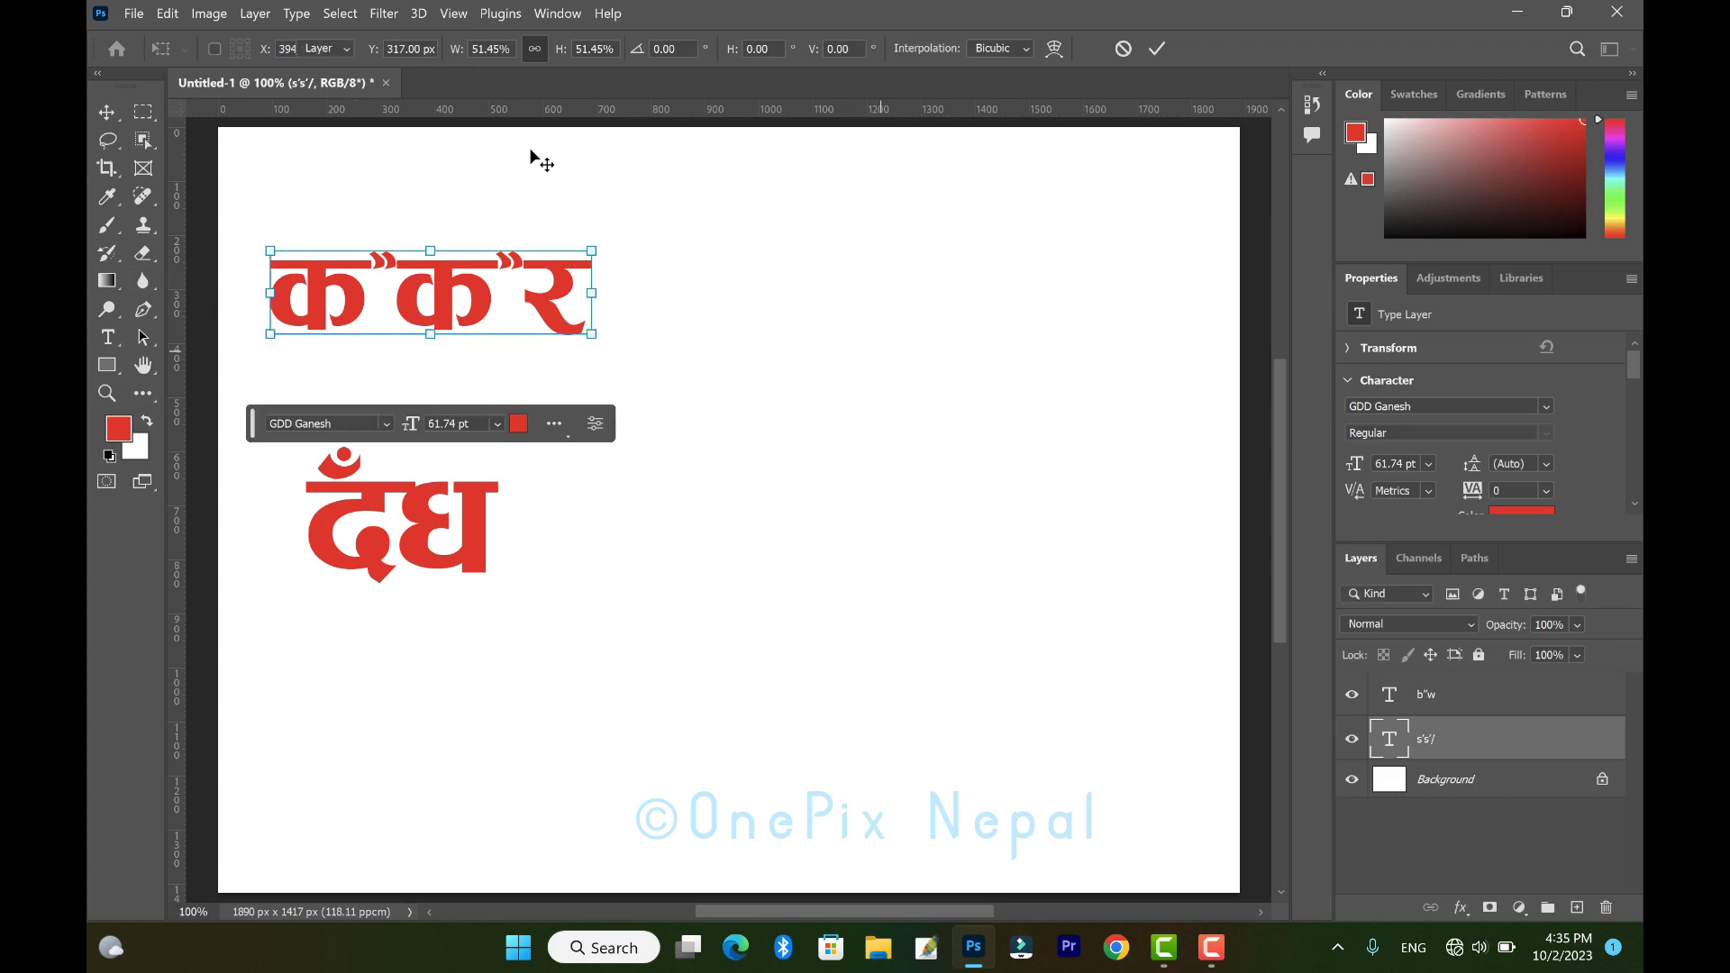
Open the Edit menu, then use Ctrl+K to open Preferences > General.
click(169, 15)
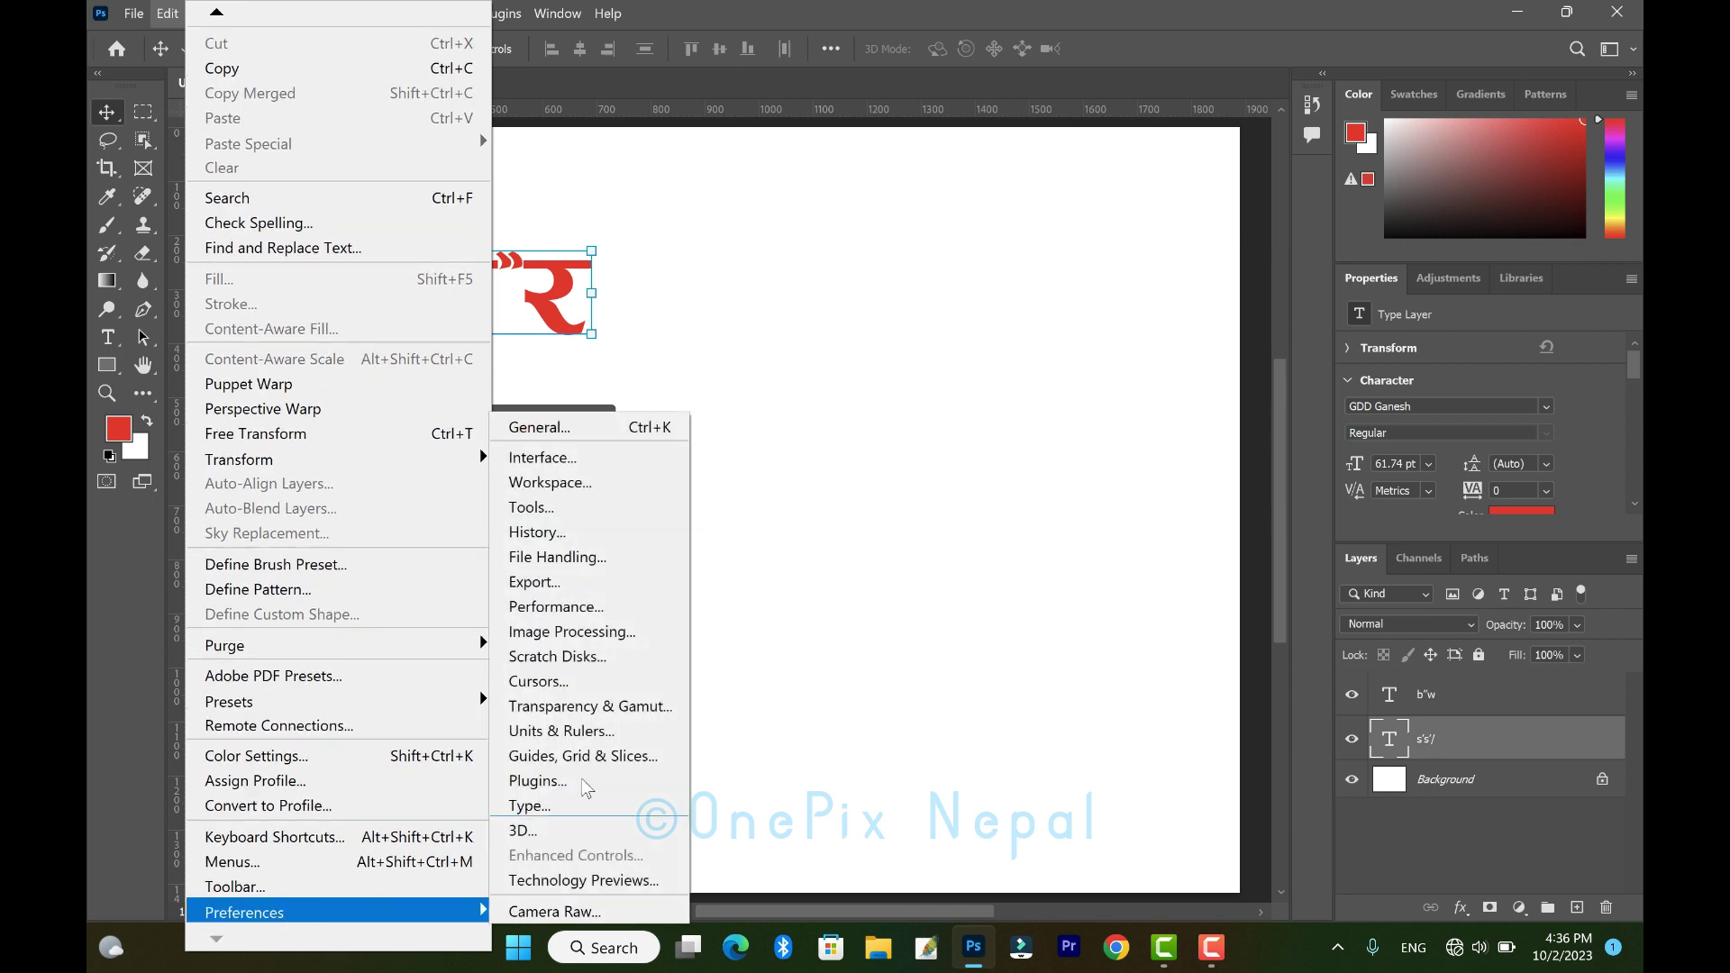
mouse_move(338, 911)
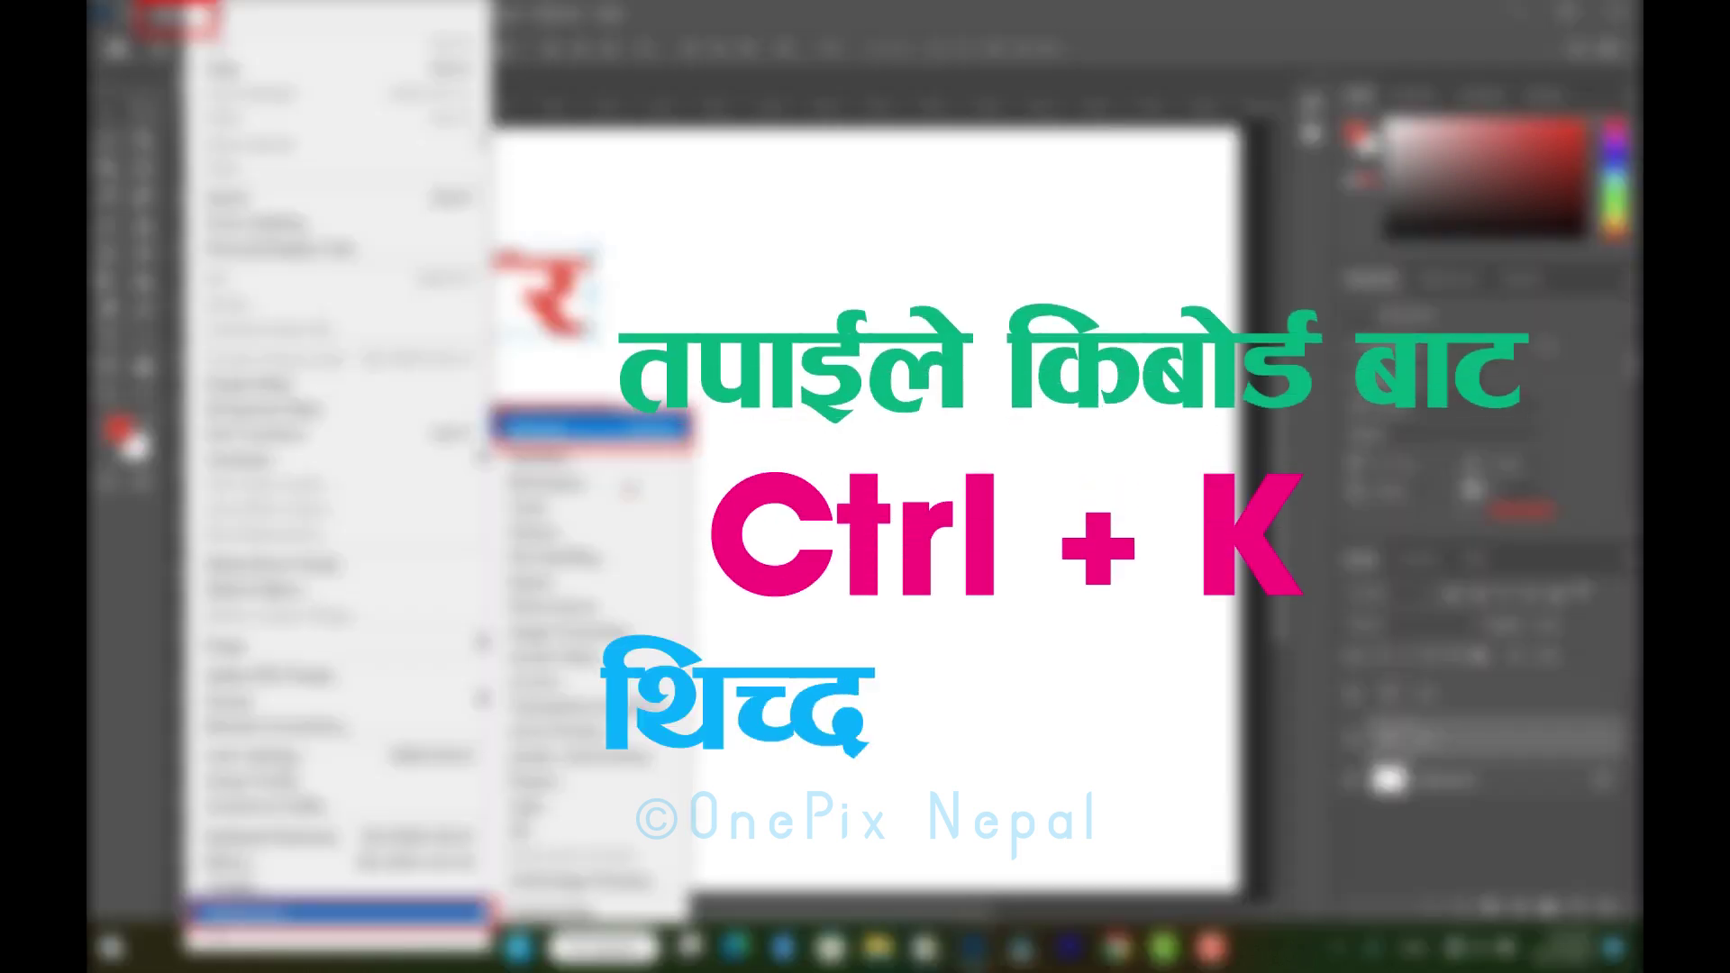
key(ctrl+k)
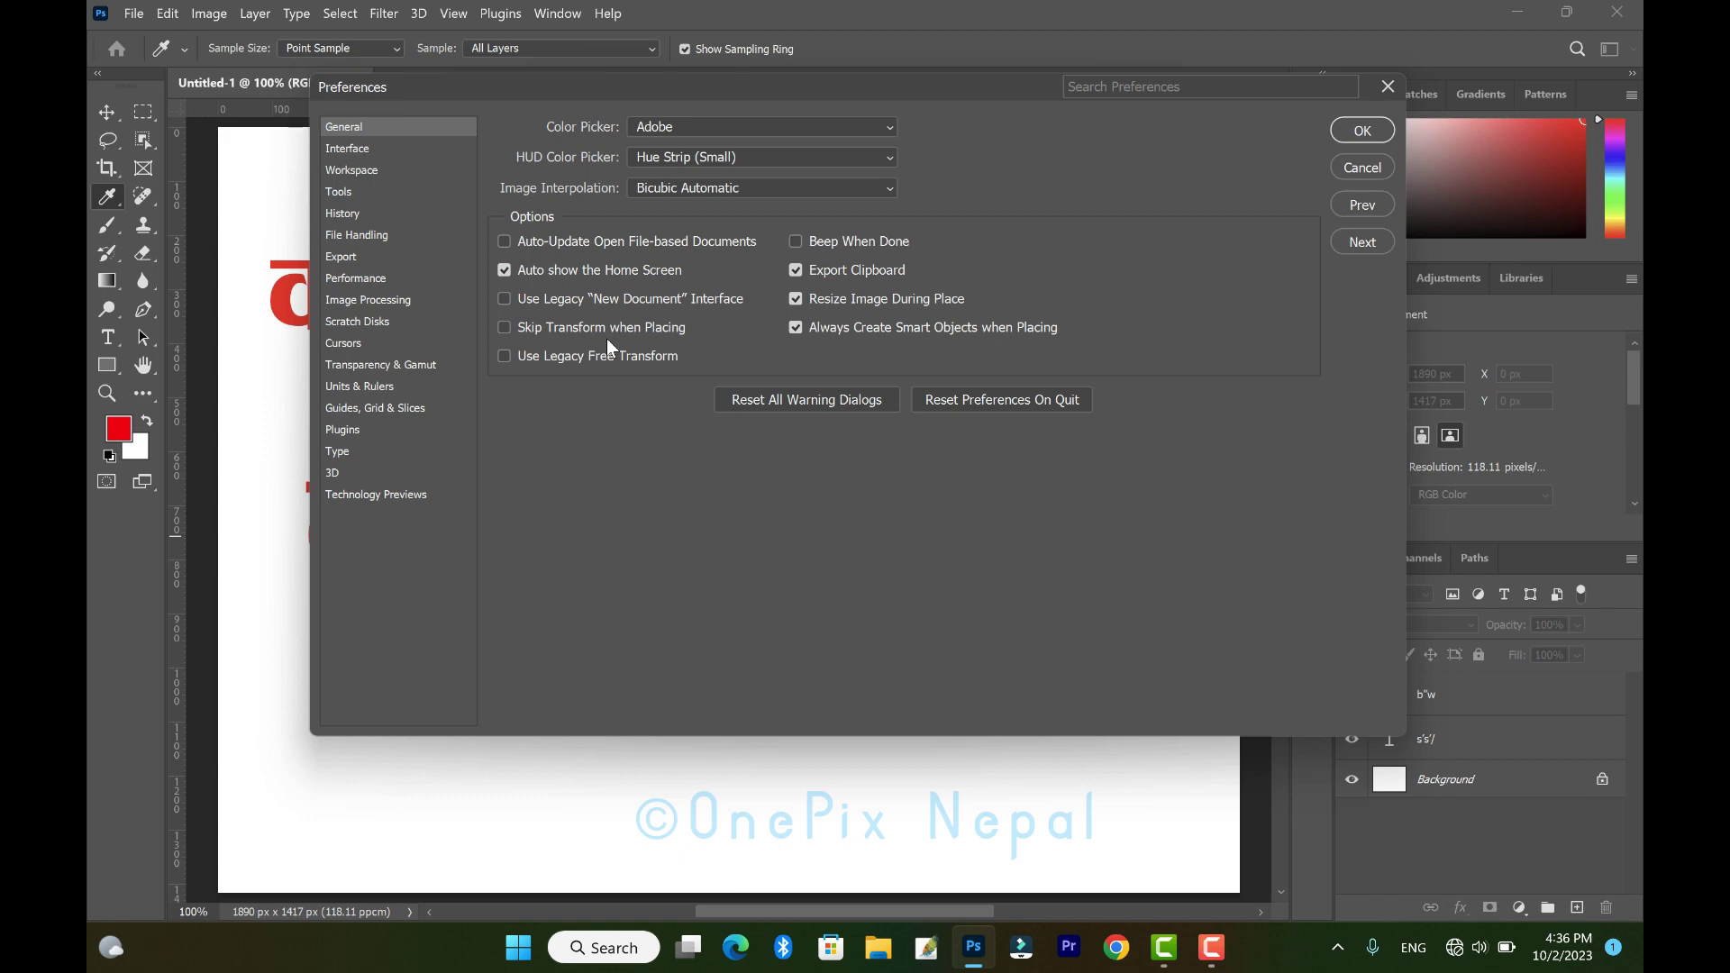
Turn off Use Smart Quotes on the Type preferences page and confirm with OK.
click(1388, 86)
click(167, 13)
mouse_move(245, 912)
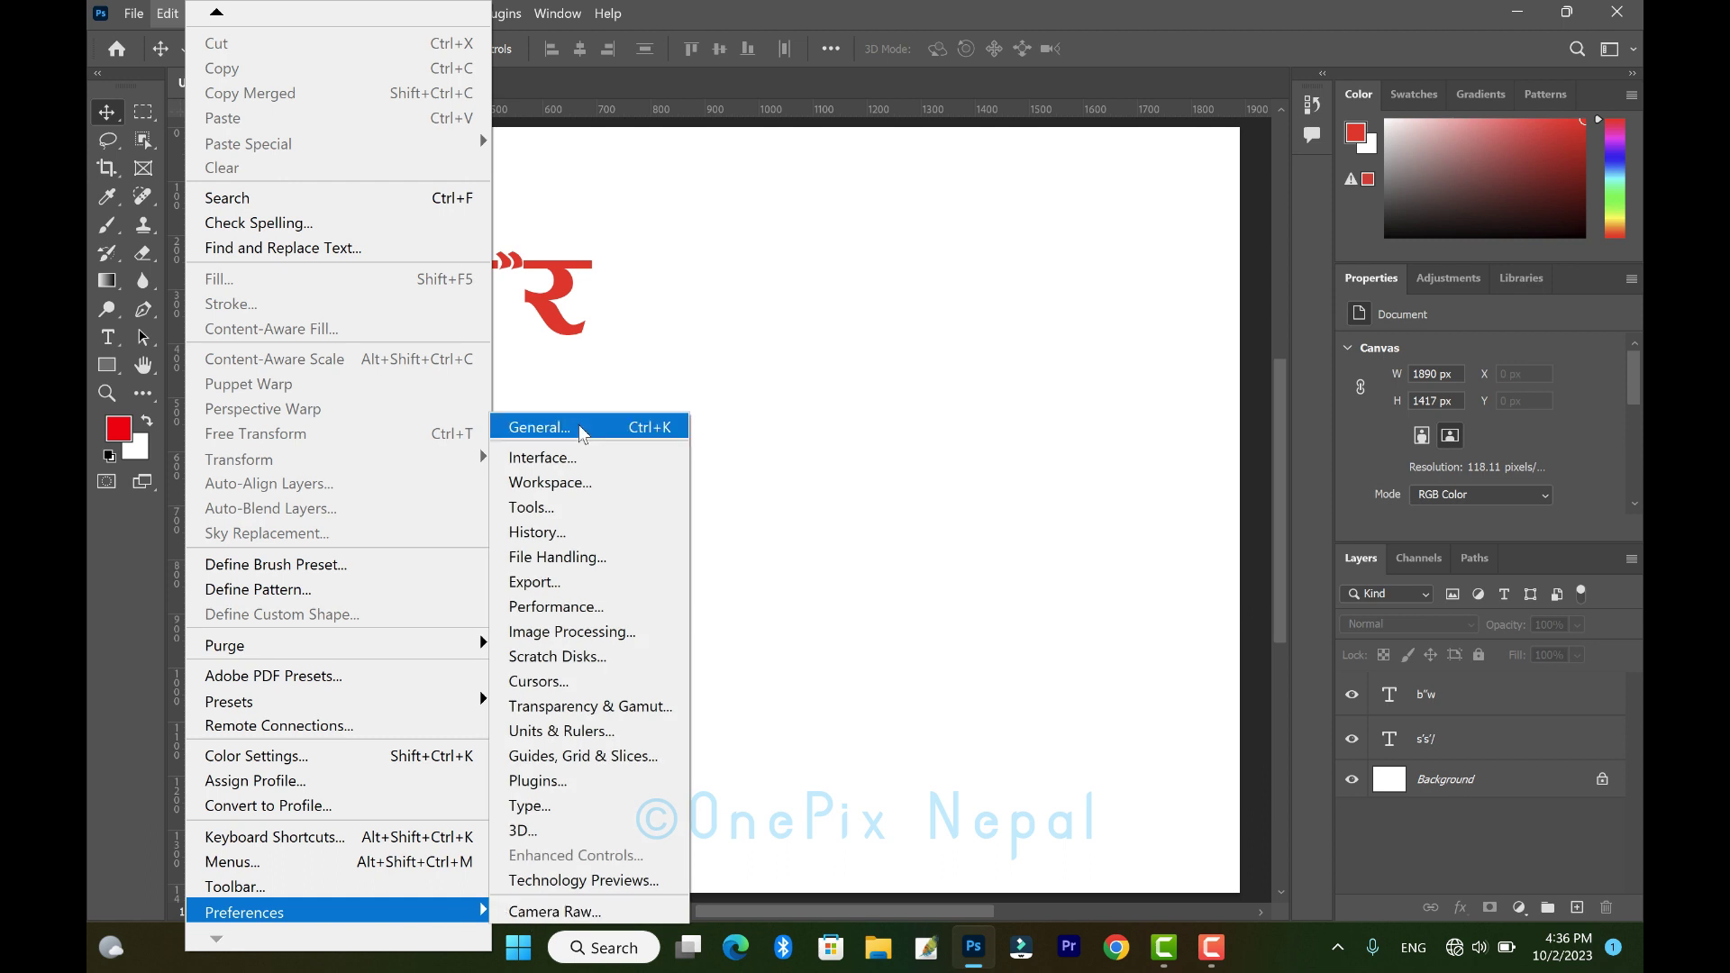
click(581, 433)
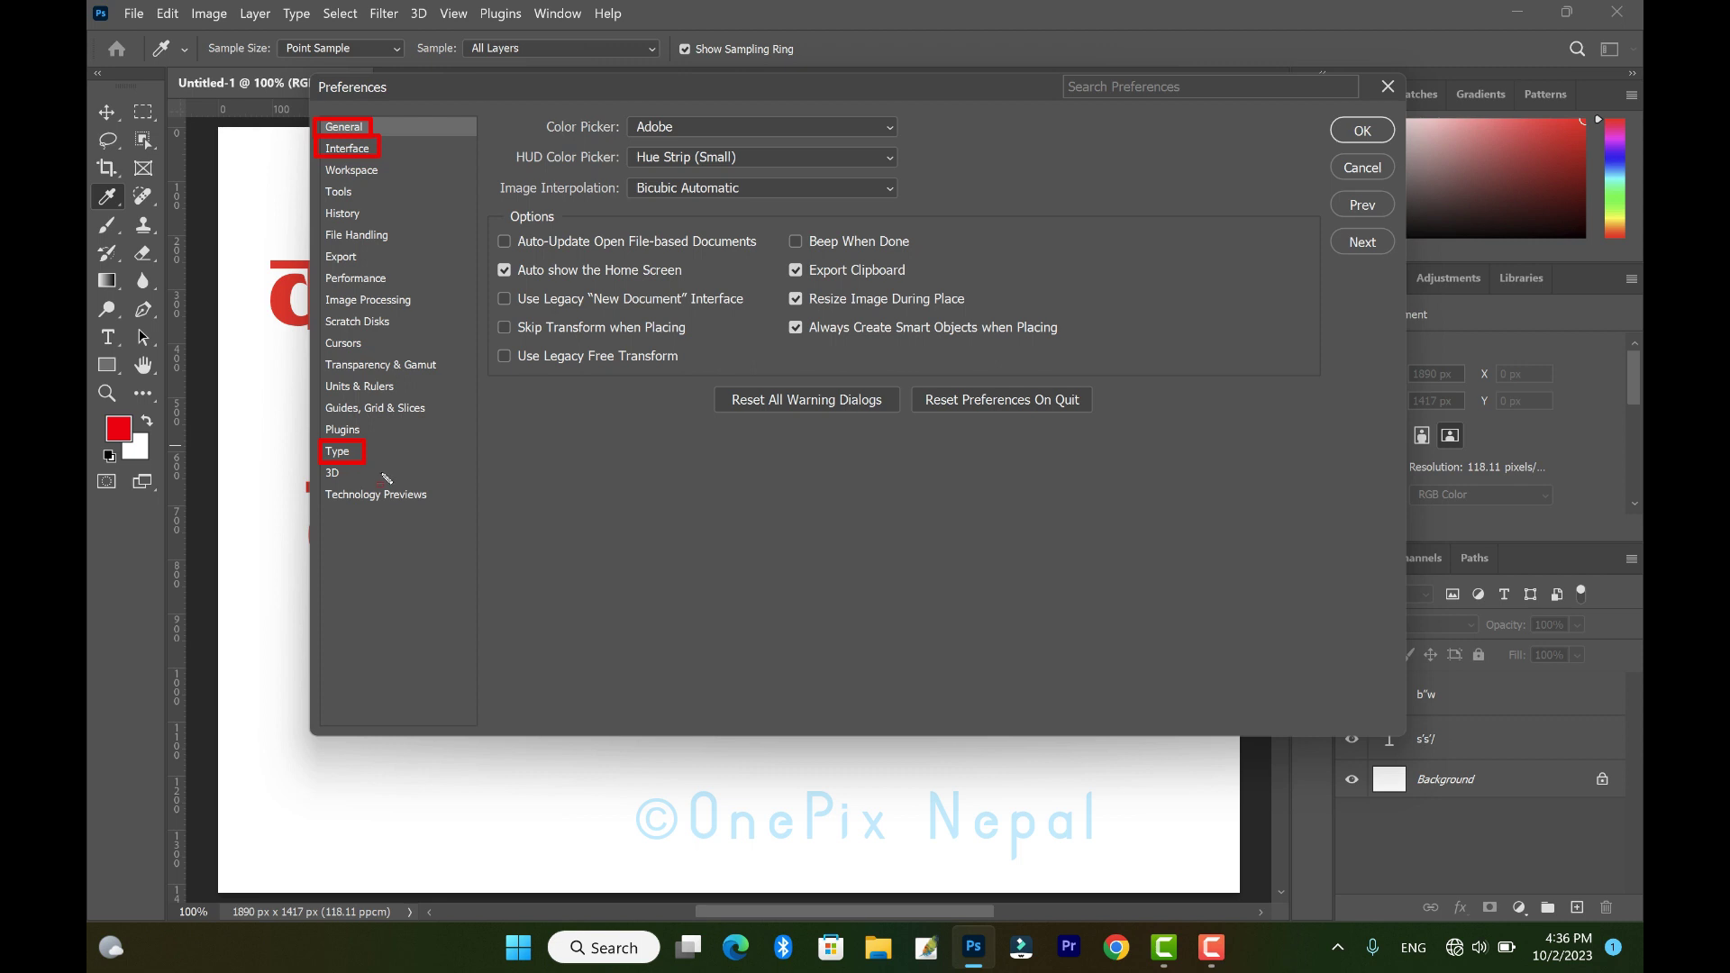
click(339, 452)
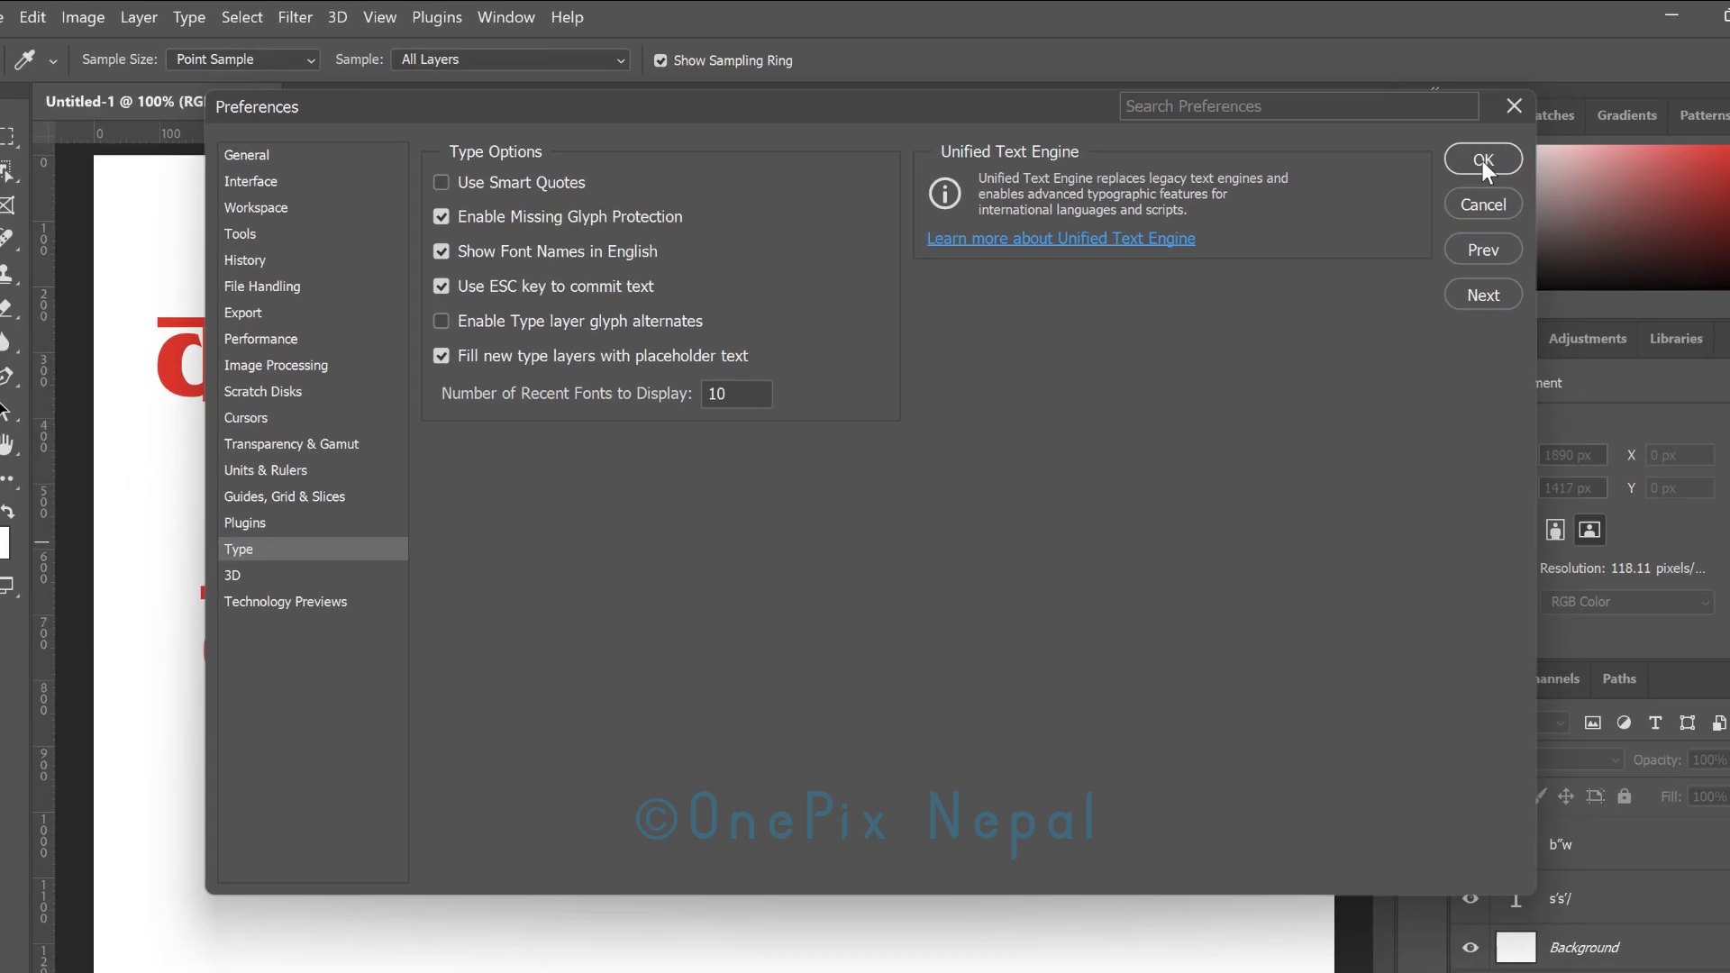
click(1363, 135)
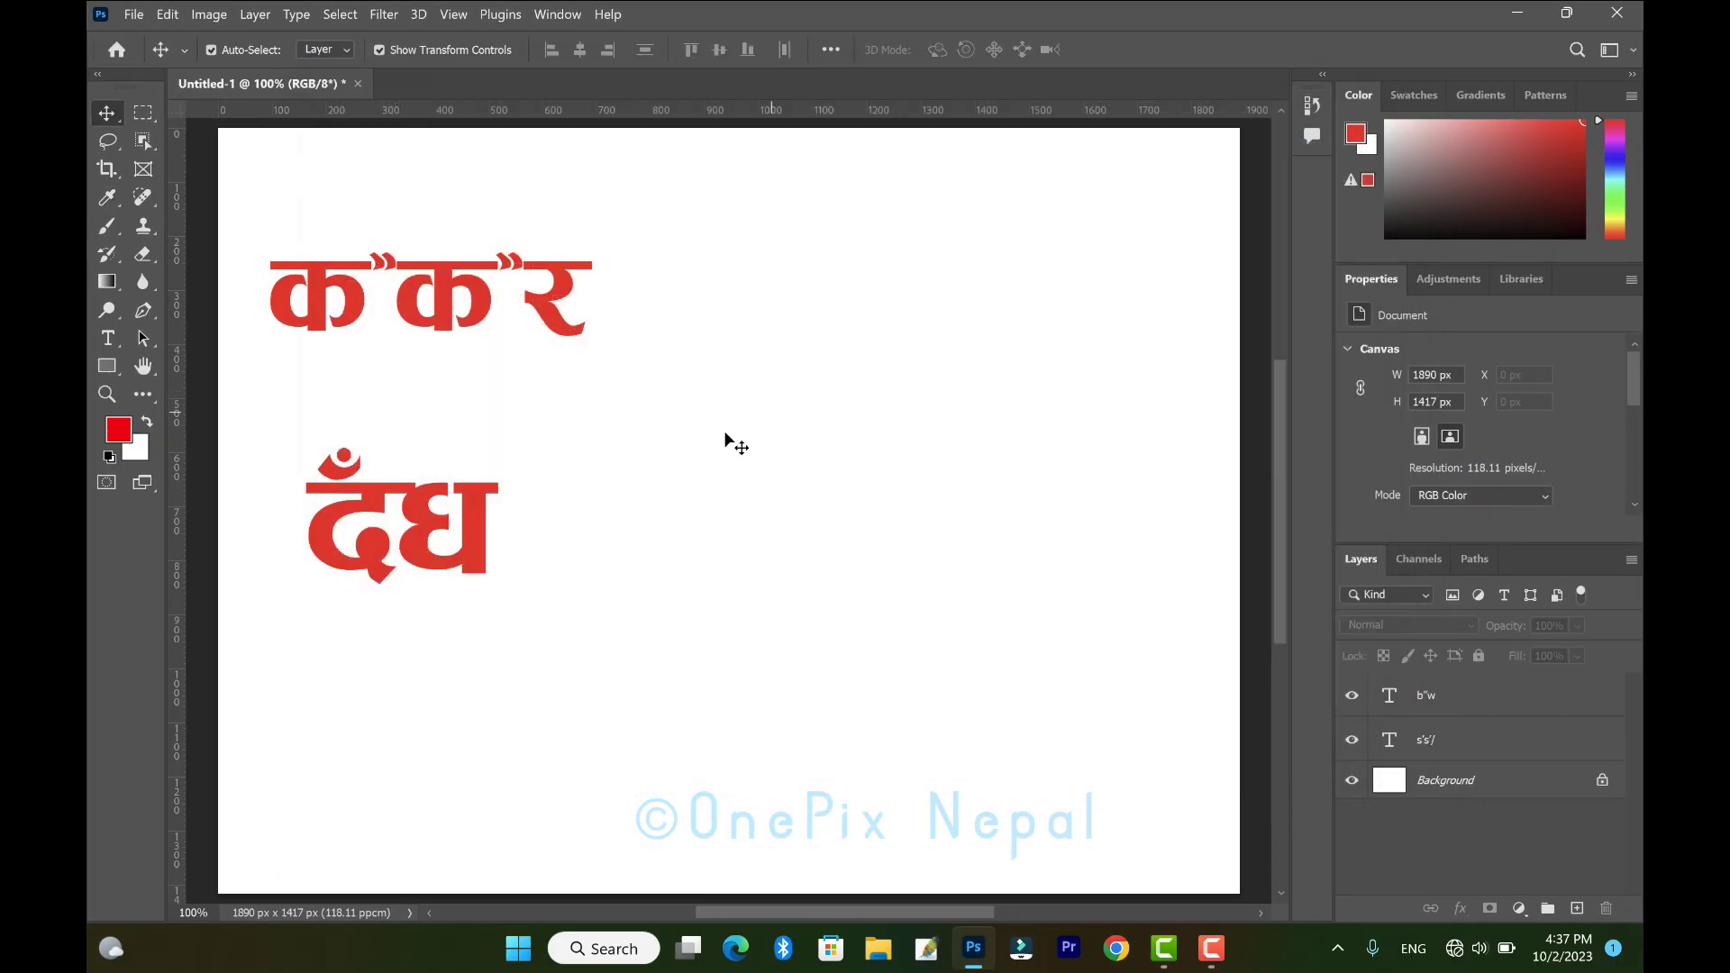
Add the word कुकुर as a new text layer and move it right of the first word.
click(114, 346)
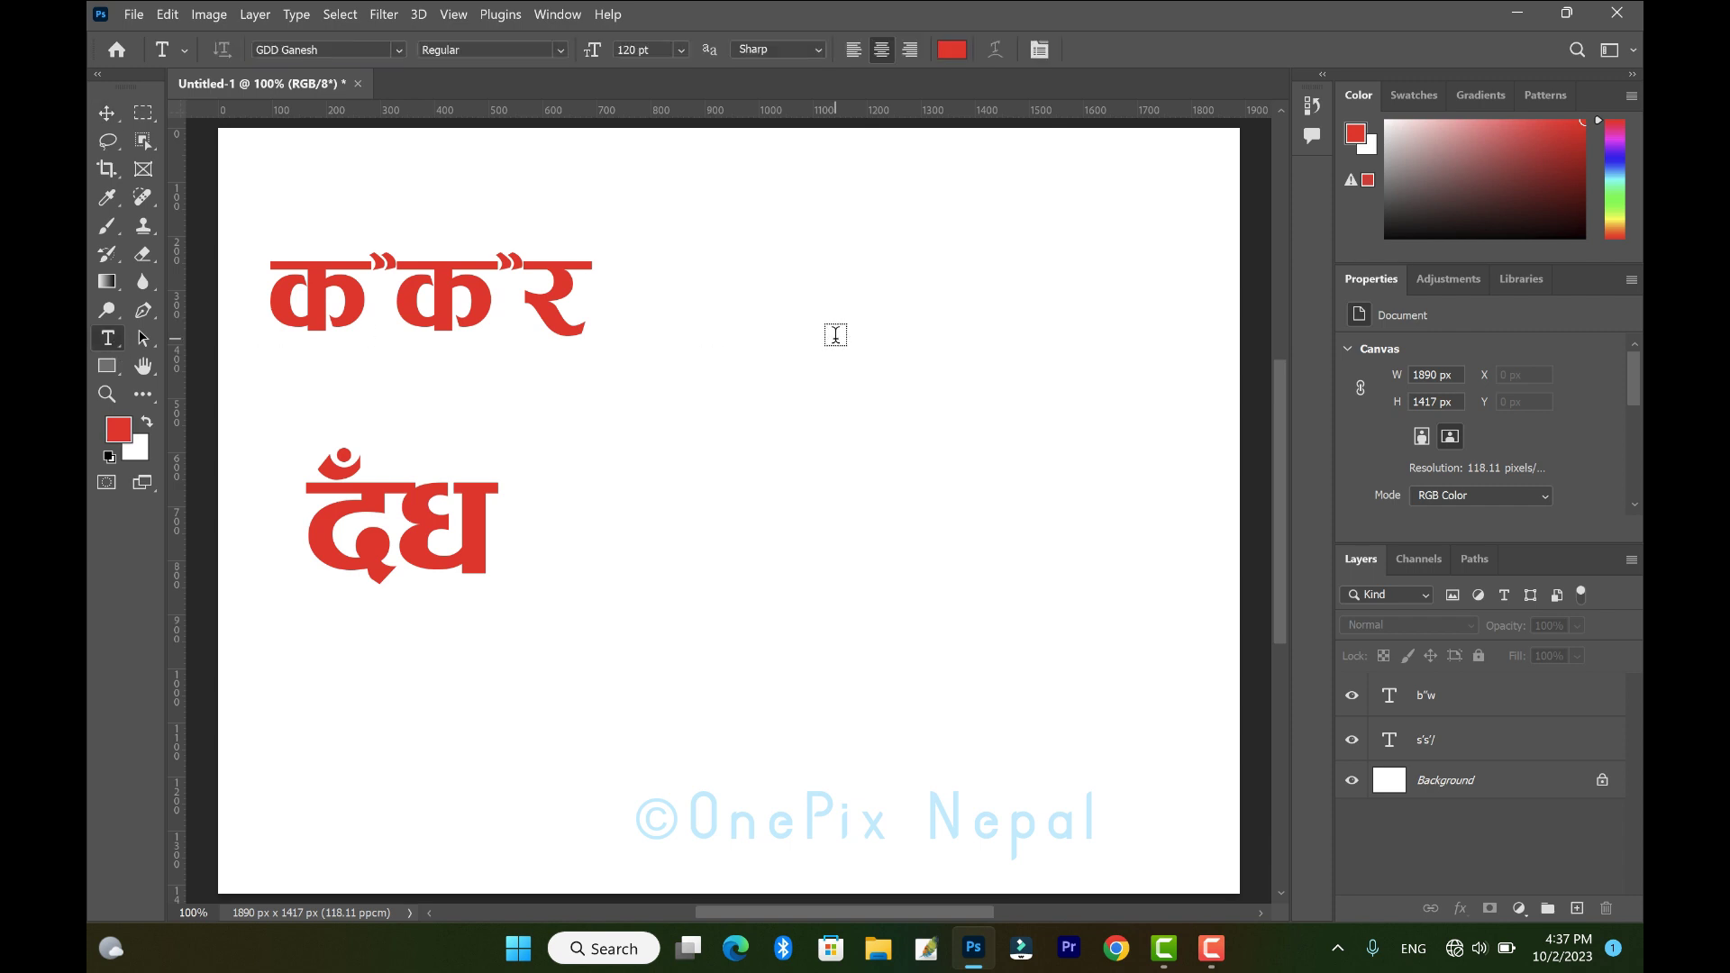
click(730, 310)
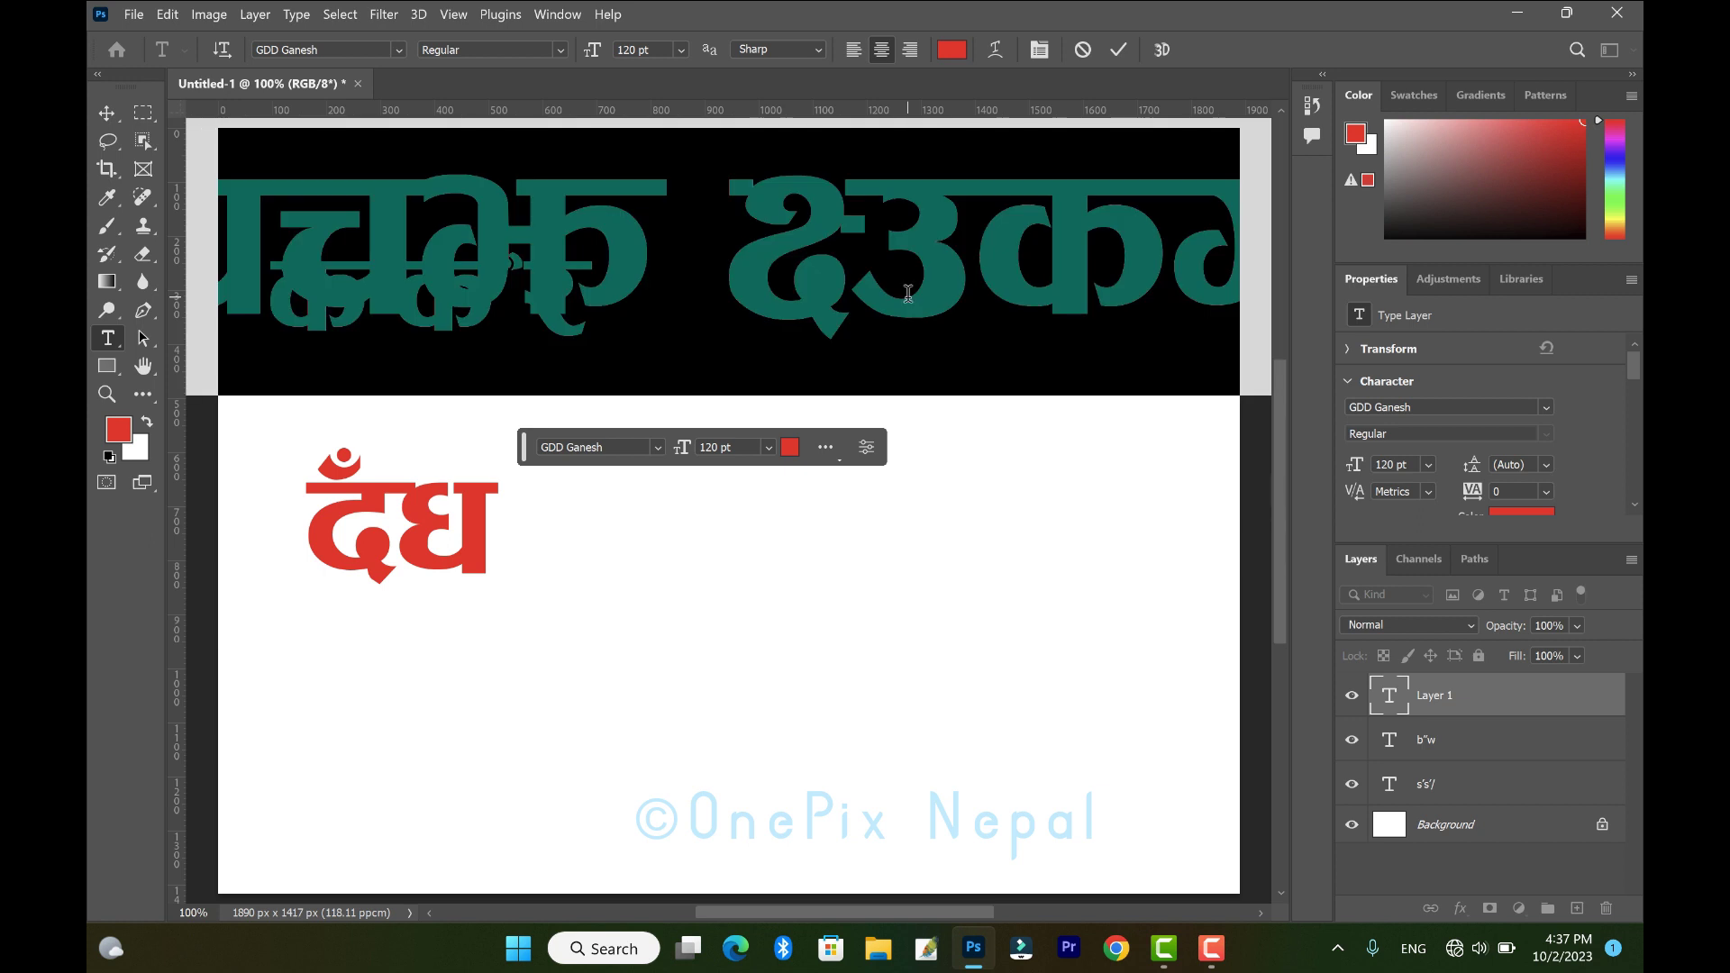
text(k)
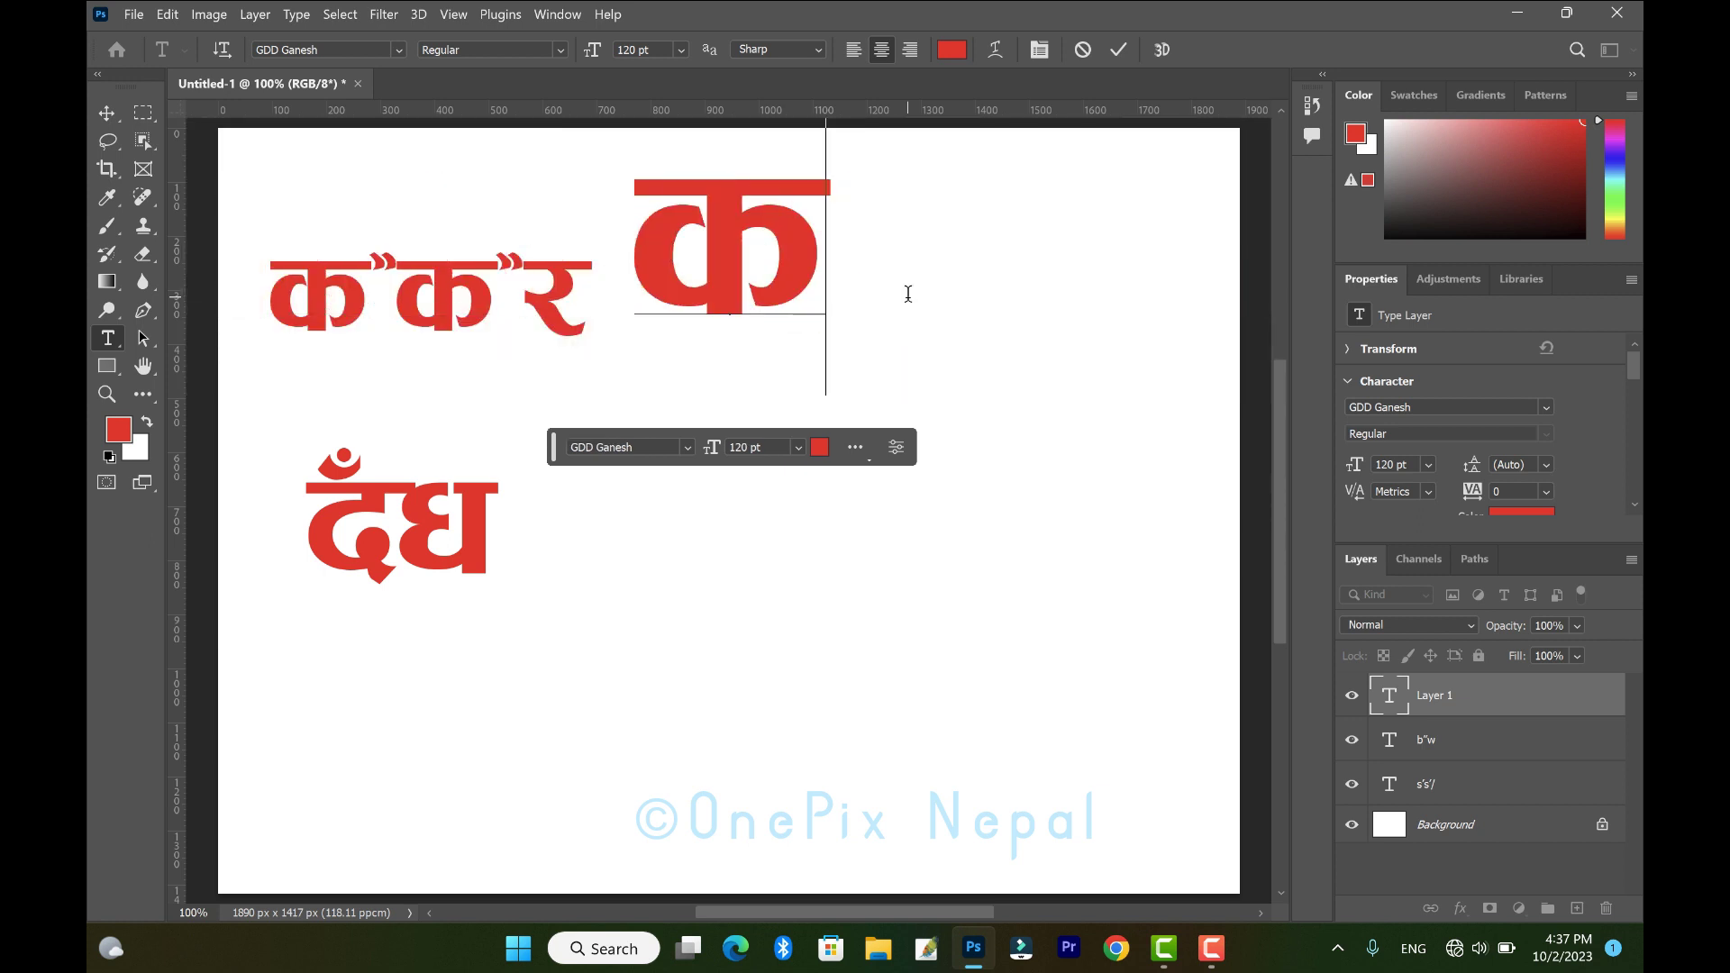
text('s'/)
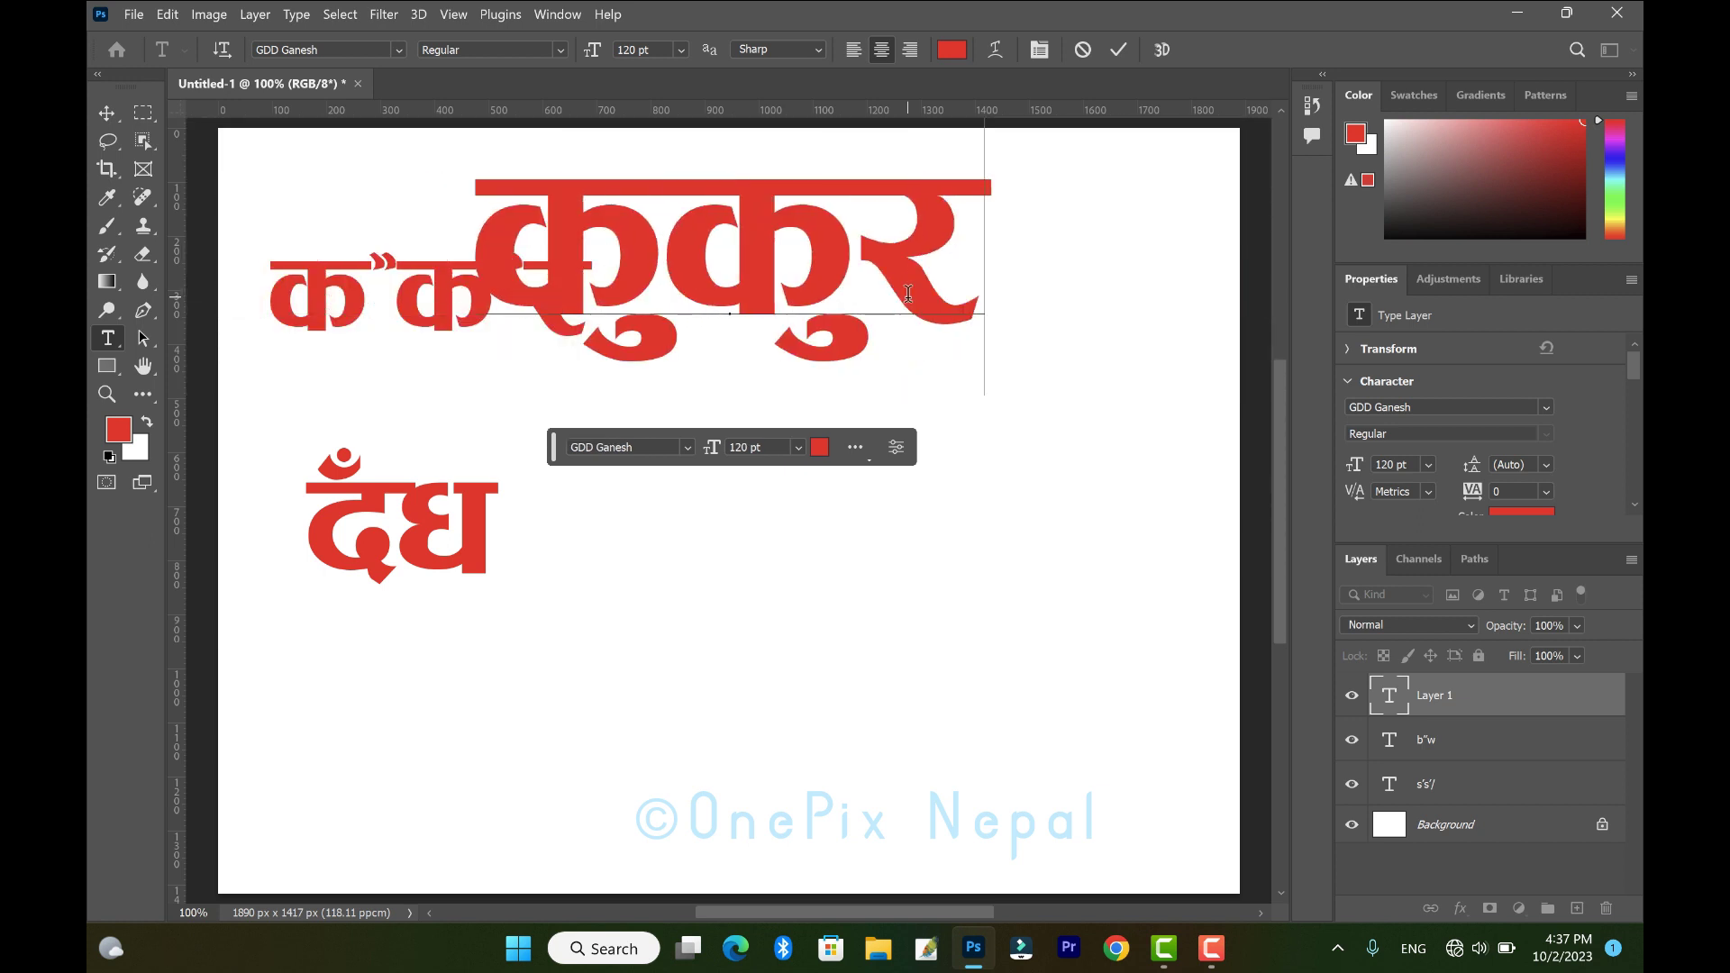
click(106, 113)
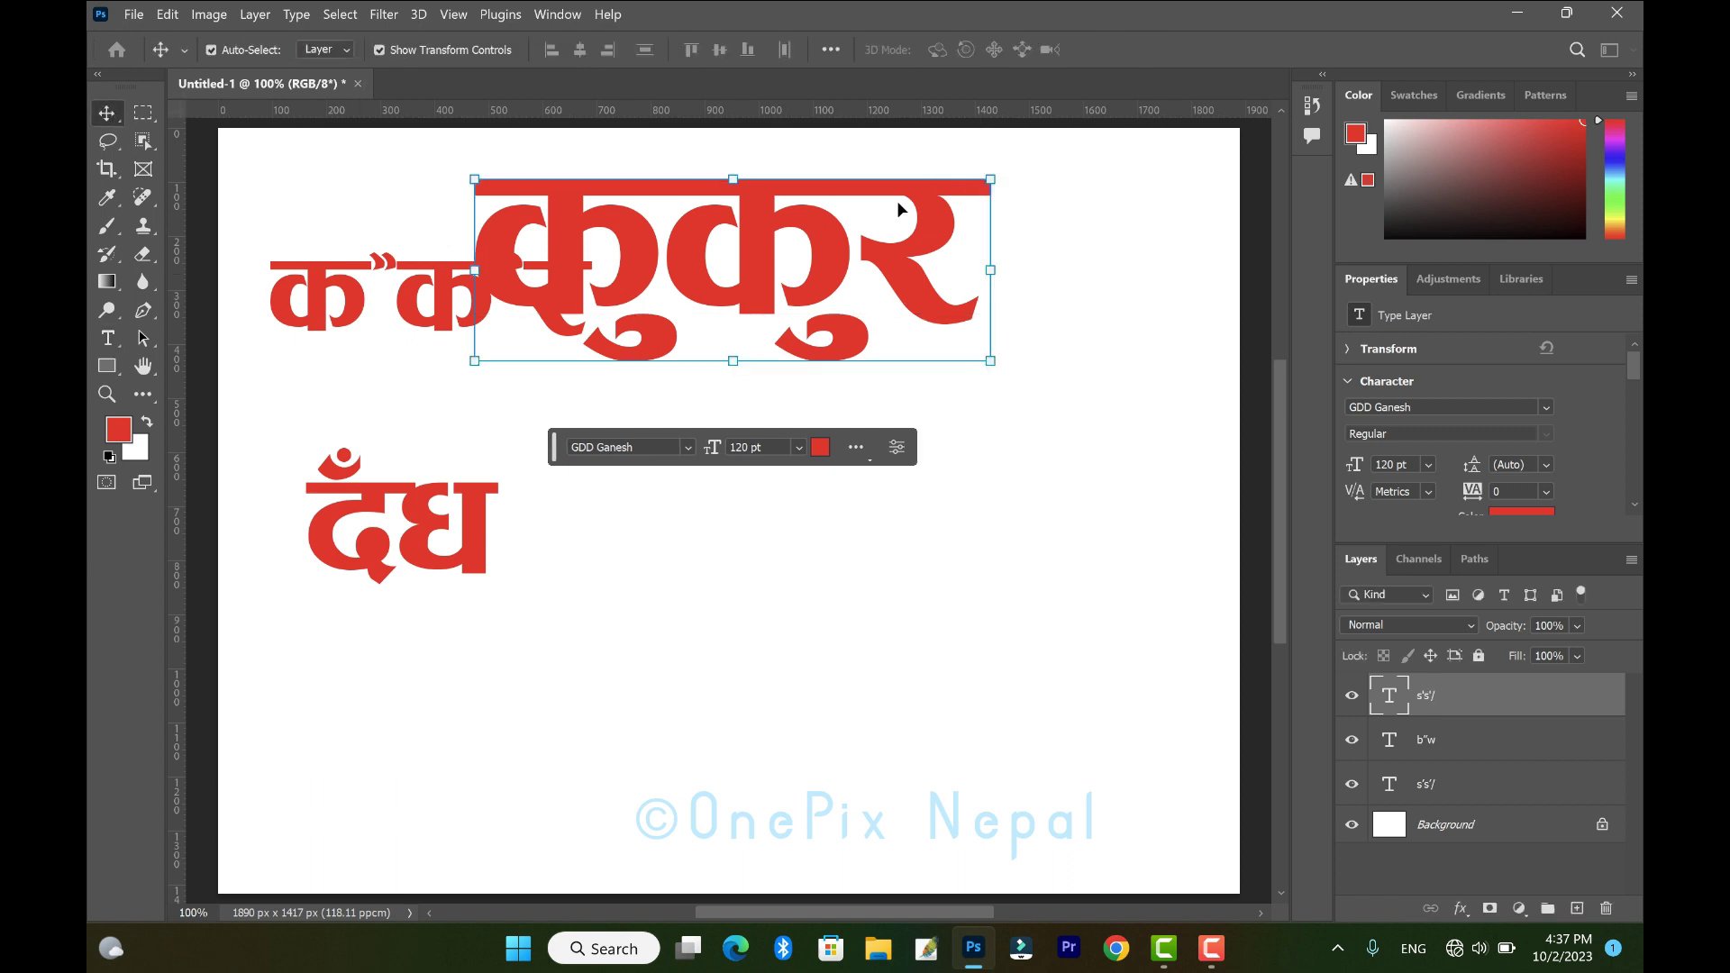
mouse_move(797, 244)
mouse_down()
mouse_move(977, 268)
mouse_move(969, 304)
mouse_up()
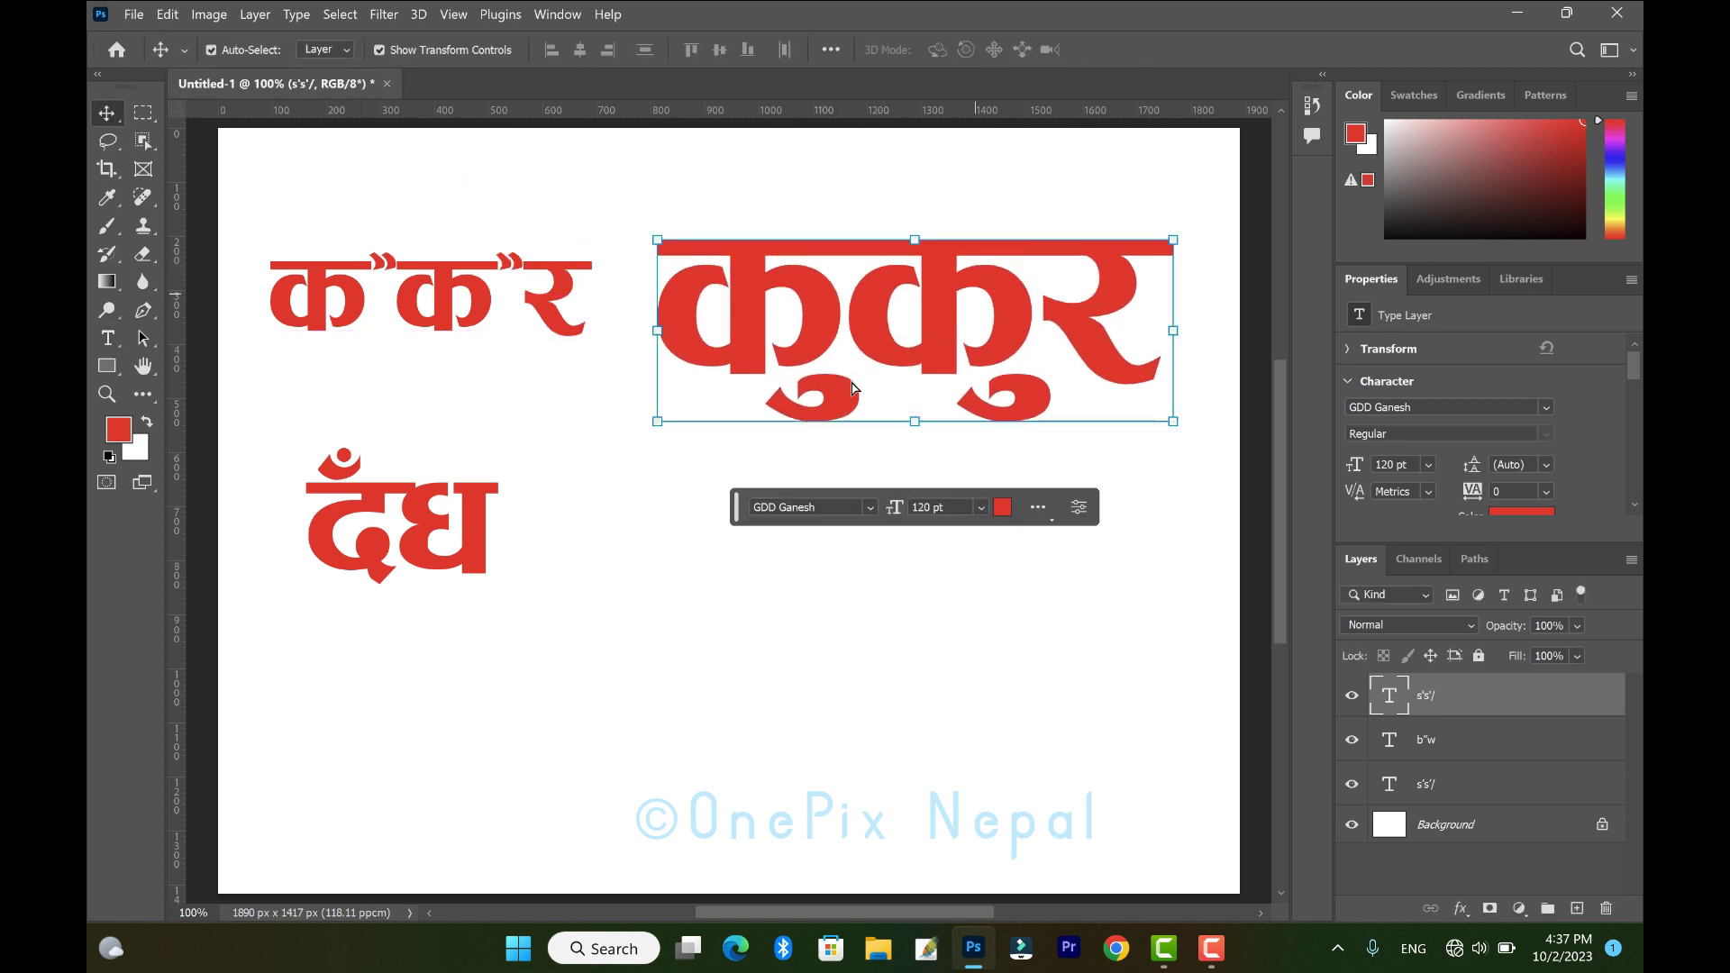
Type the word दूध on a new text layer below कुकुर, deleting the stray chandrabindu.
click(107, 338)
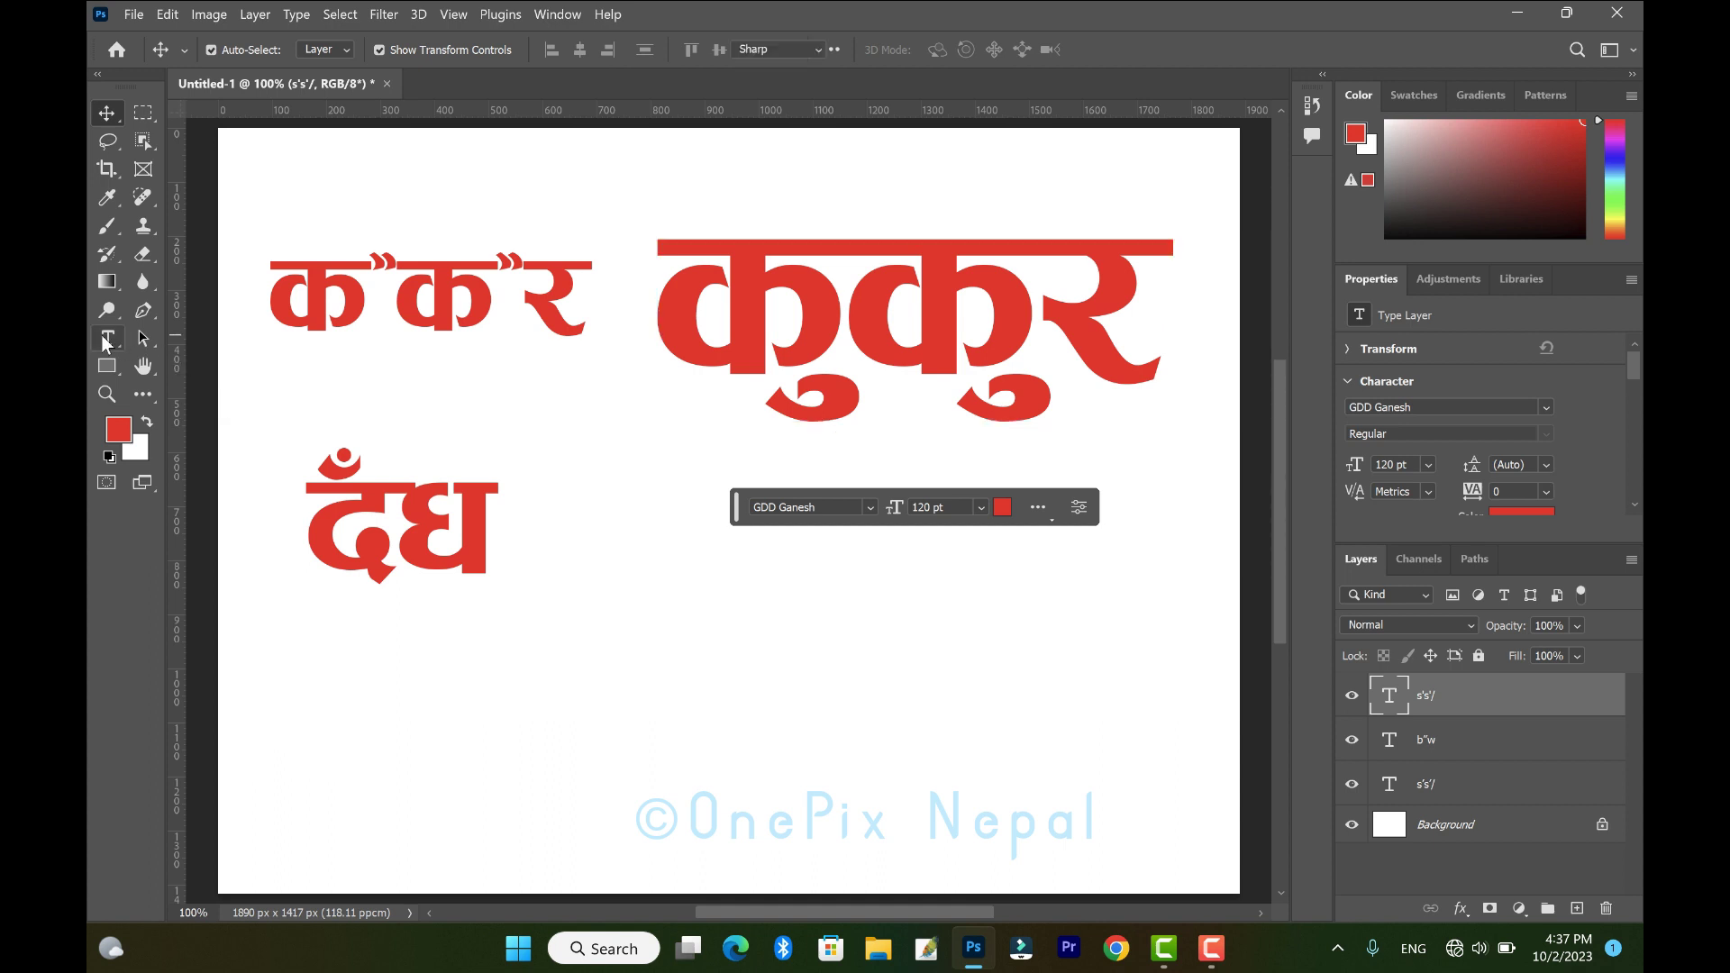
click(707, 565)
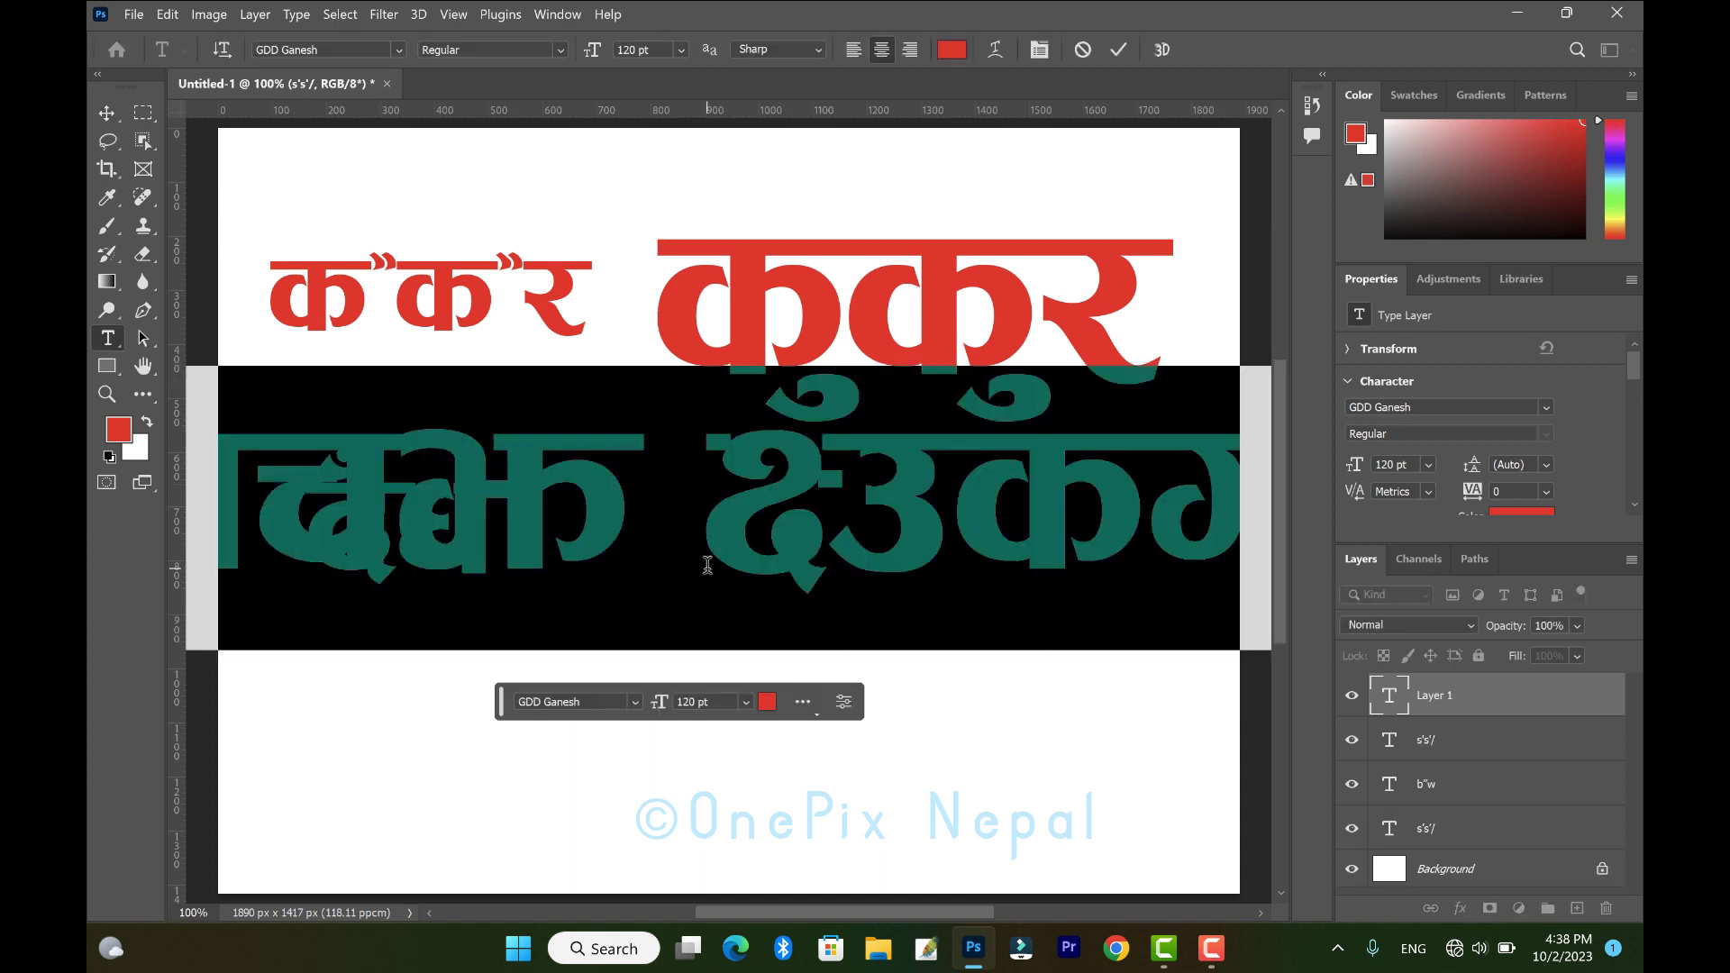
text(b")
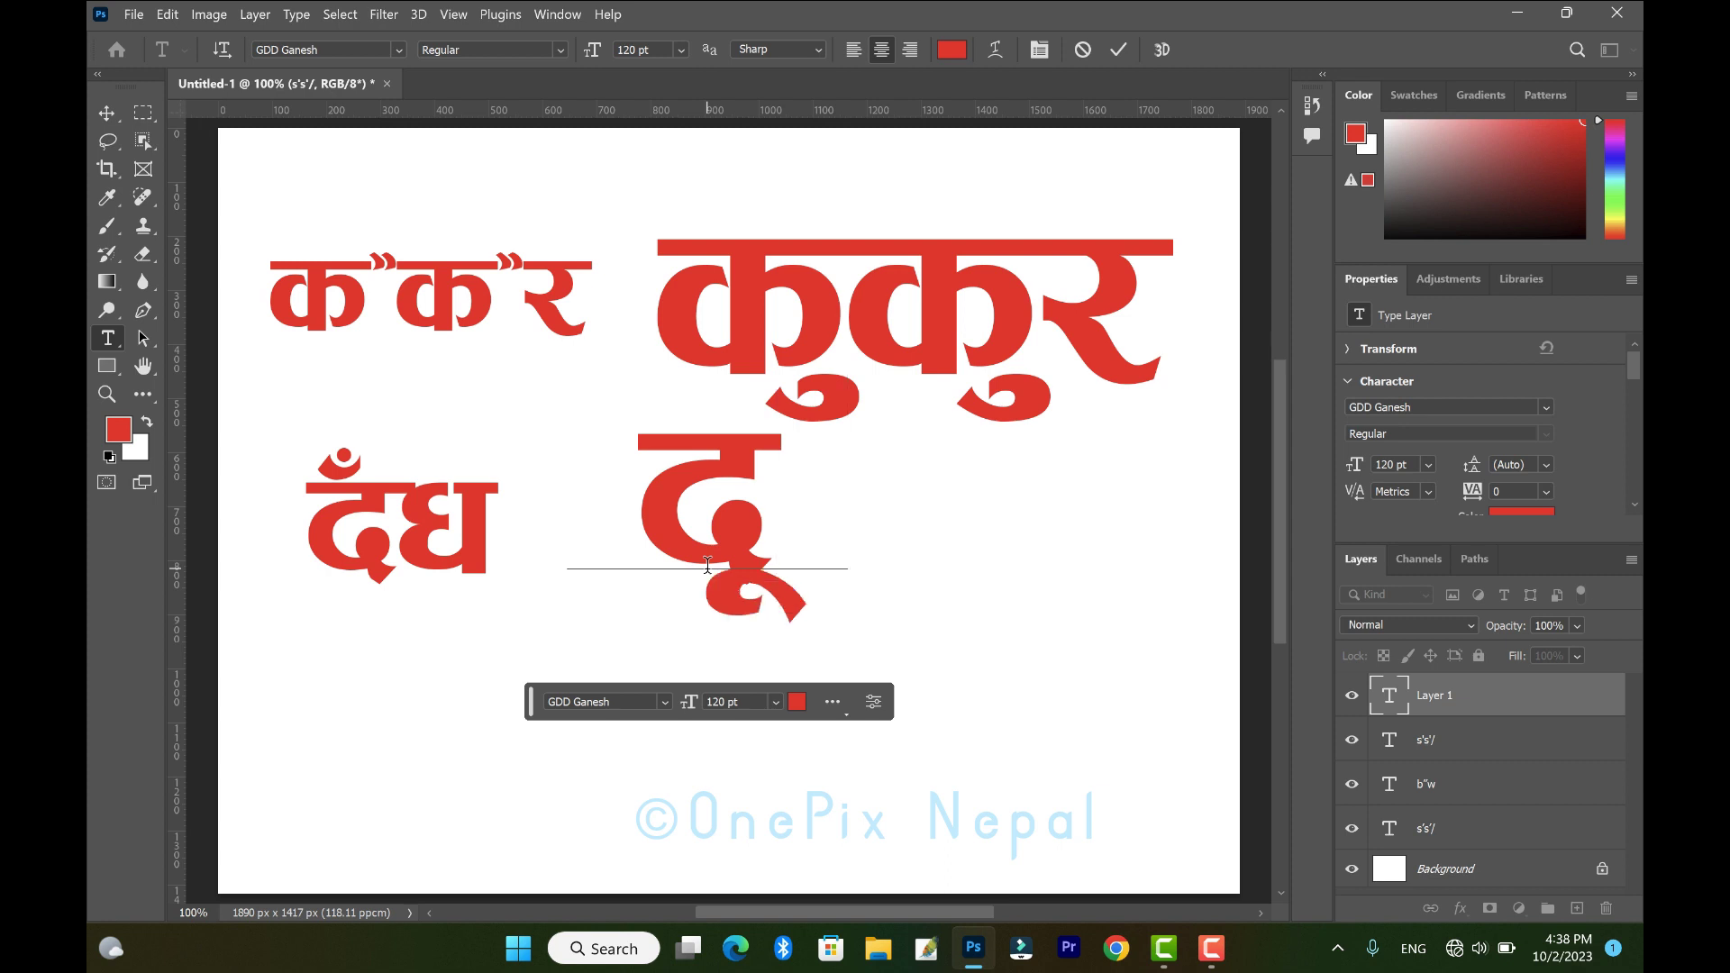
text(wF)
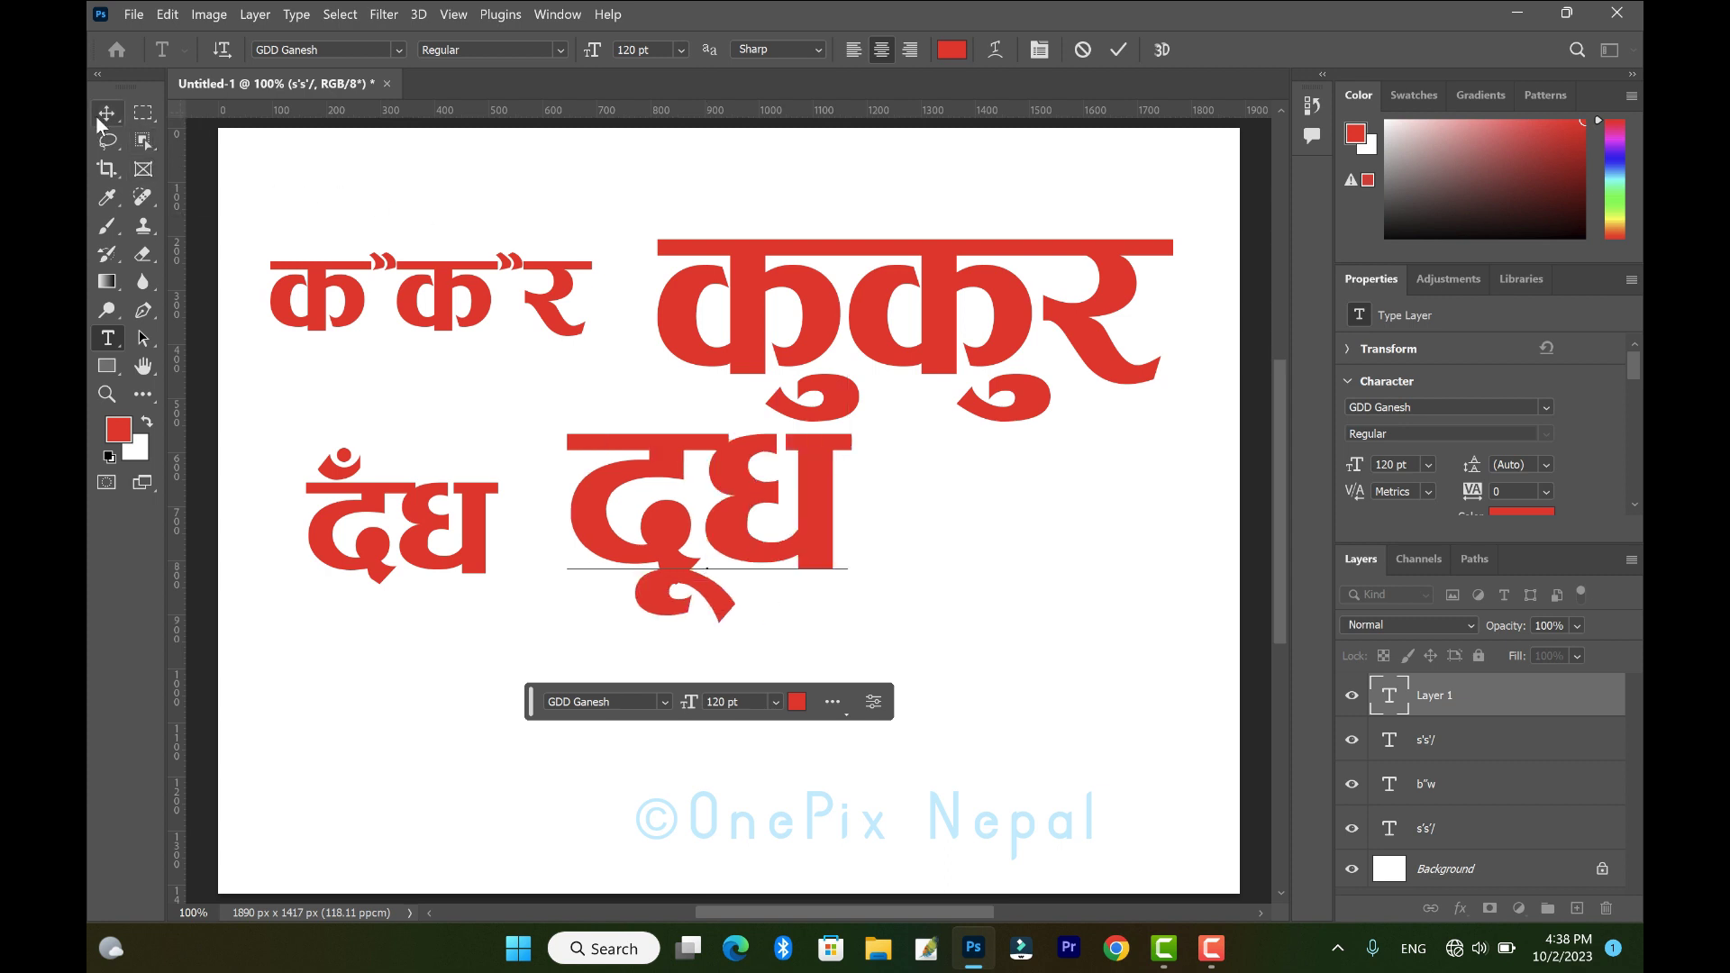
key(BackSpace)
click(106, 112)
Drag दूध beneath कुकुर and nudge it up level with दूँध.
mouse_move(800, 521)
mouse_down()
mouse_move(986, 599)
mouse_move(923, 602)
mouse_up()
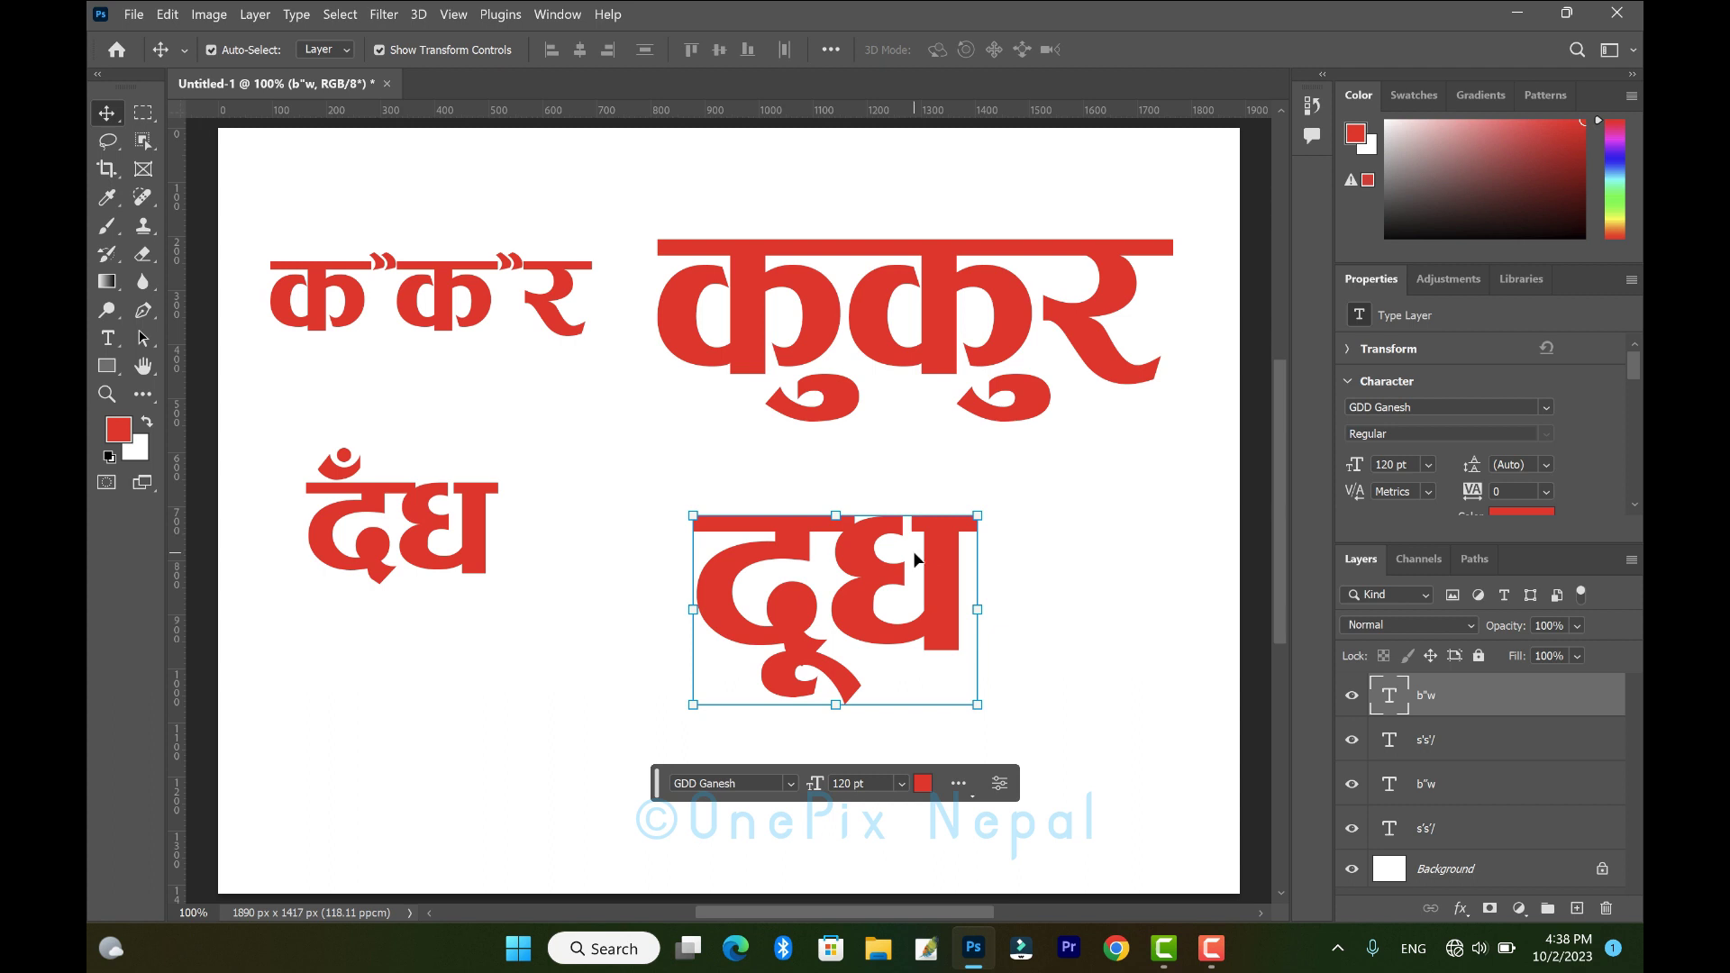
drag(939, 547, 940, 512)
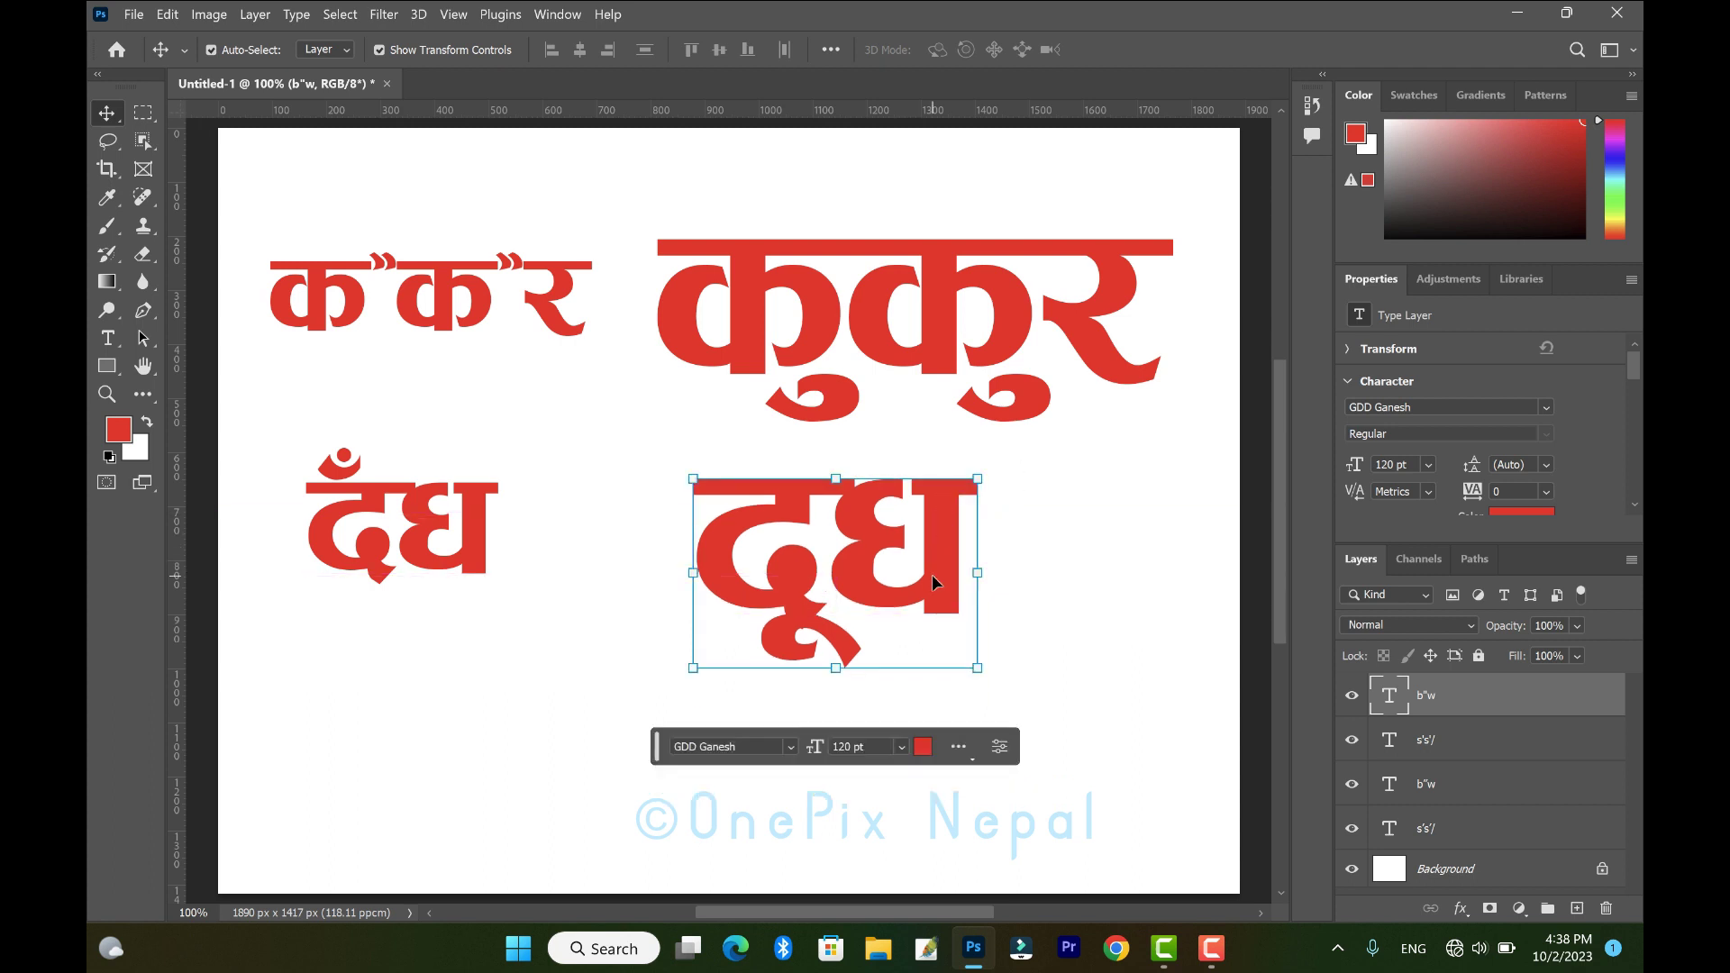